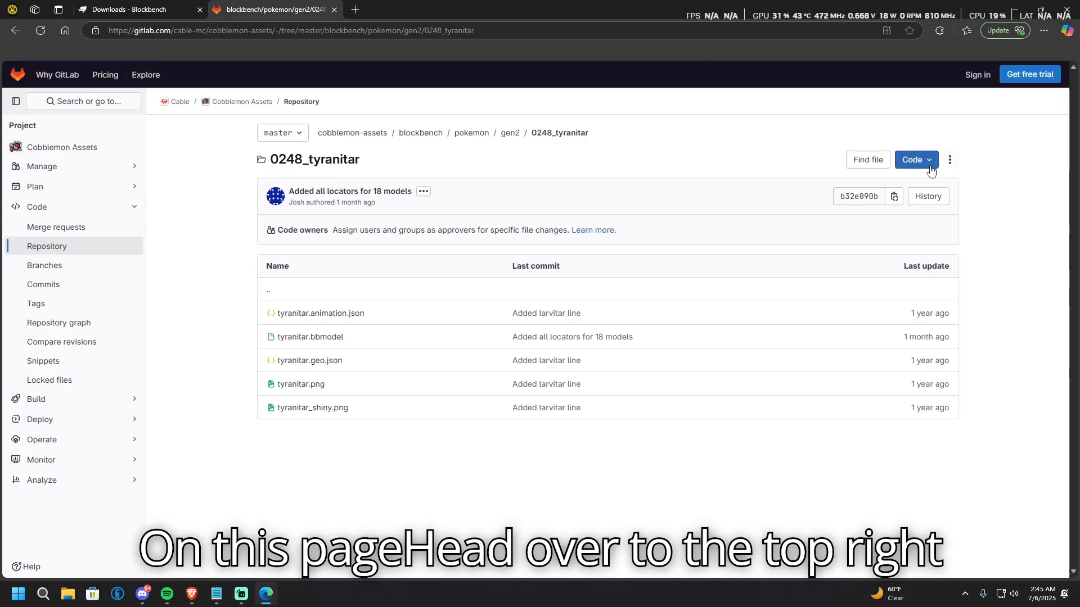
- Download the 0248_tyranitar directory as a zip archive and extract it to the suggested desktop folder
click(912, 159)
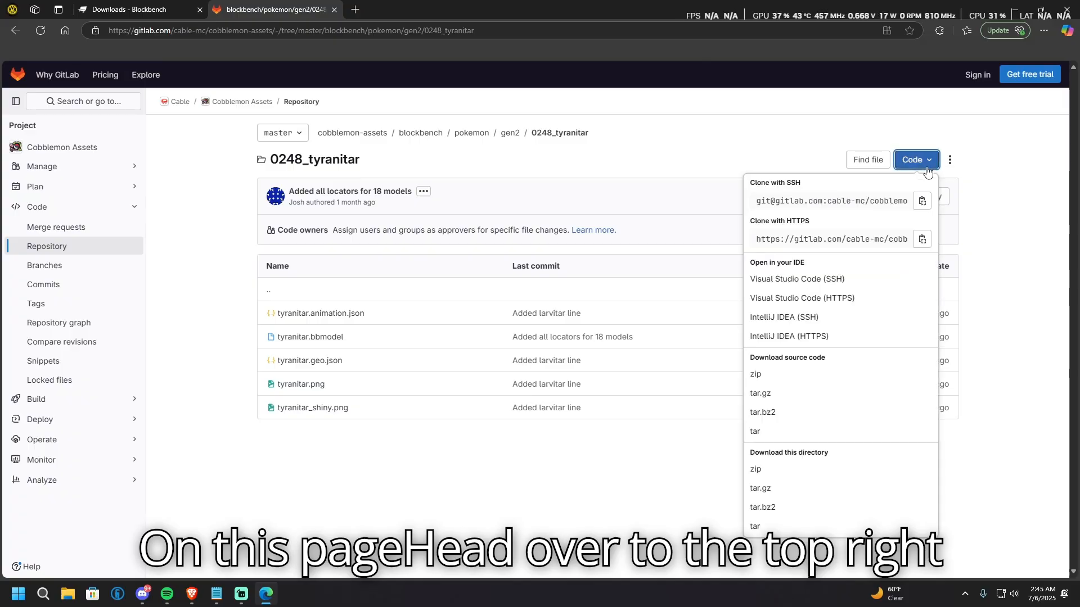
click(758, 470)
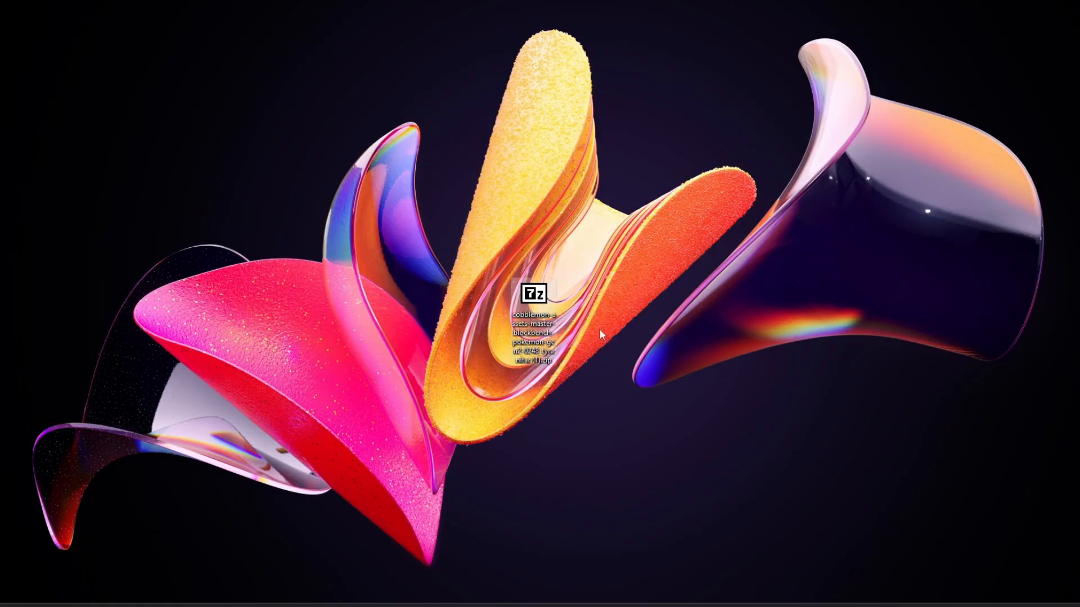
right_click(545, 308)
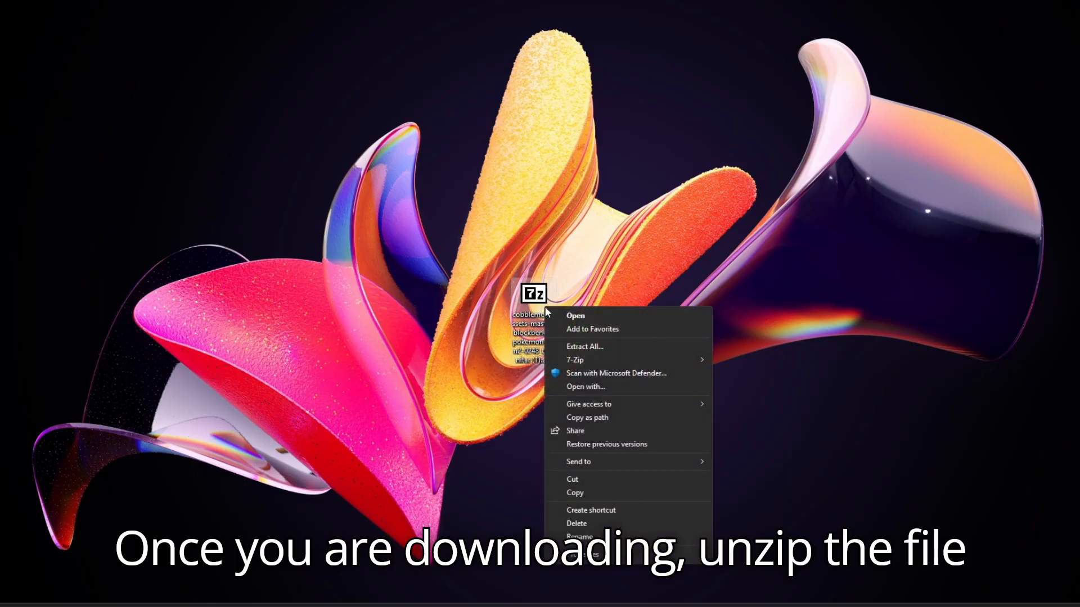
click(600, 346)
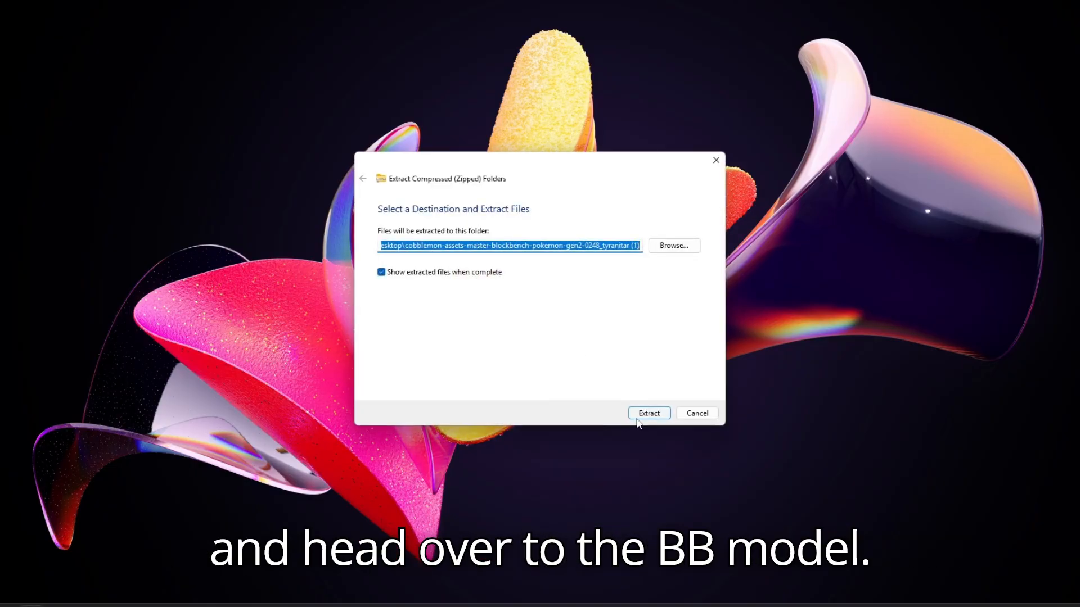
click(641, 415)
click(268, 204)
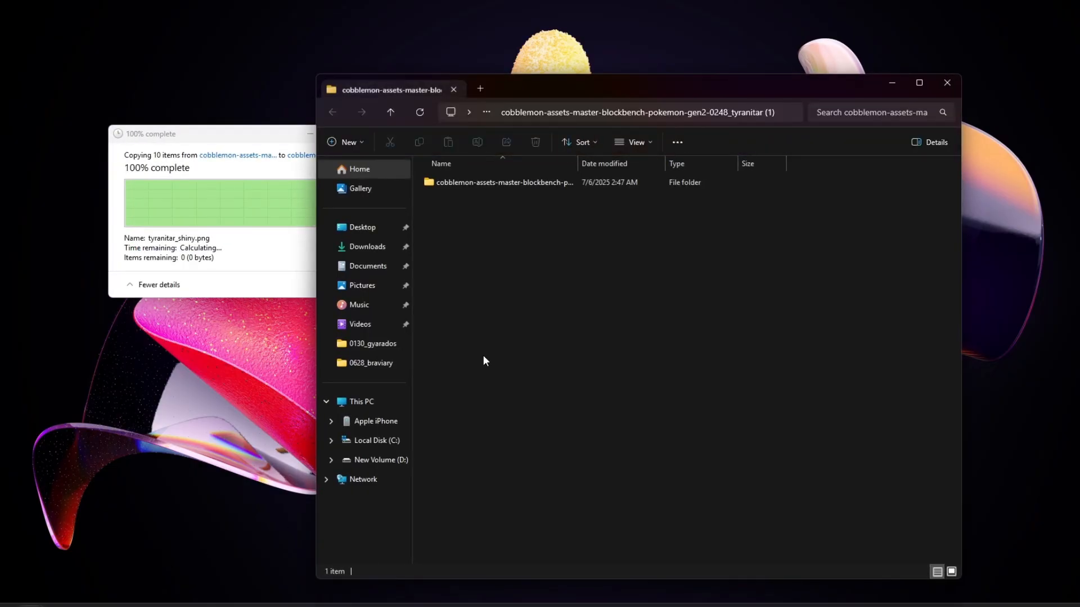
- Go through the extracted folders to pokemon, gen2, 0248_tyranitar and open tyranitar.bbmodel in Blockbench
click(509, 183)
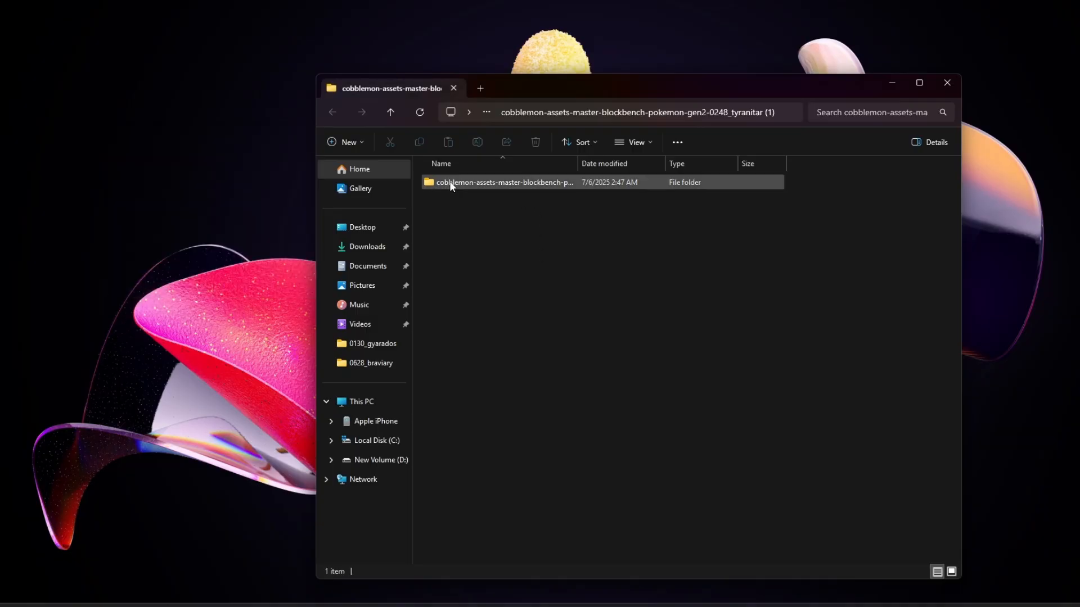
double_click(500, 186)
double_click(500, 186)
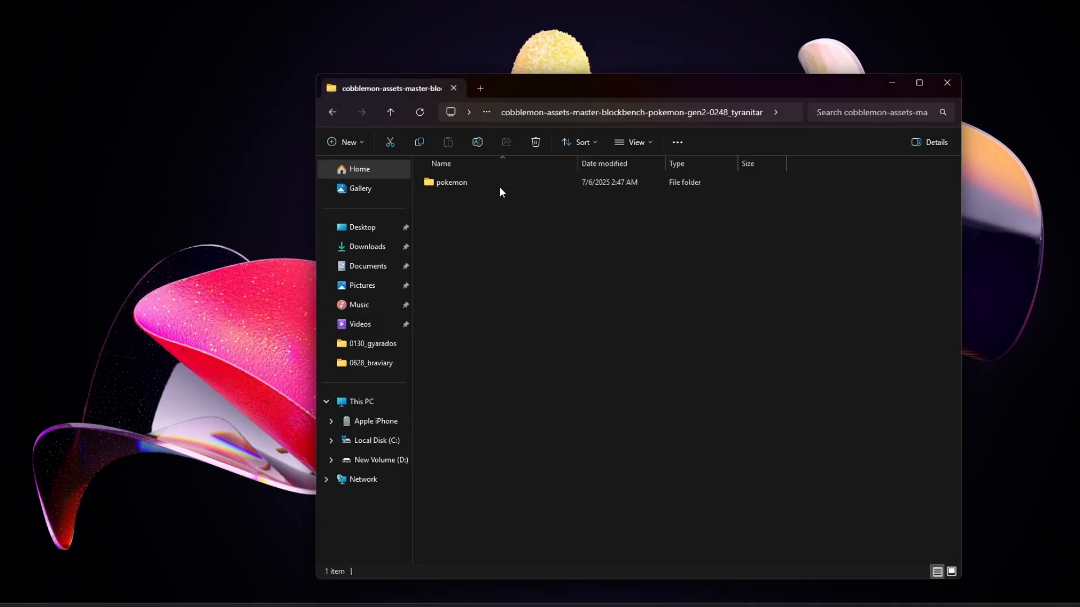
double_click(500, 185)
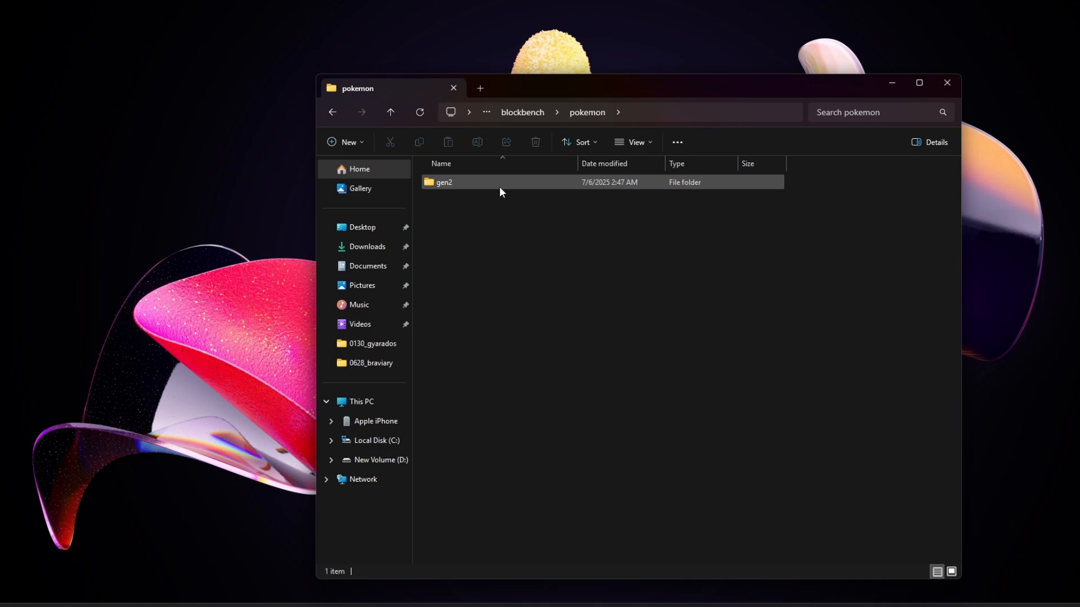
double_click(500, 185)
double_click(499, 186)
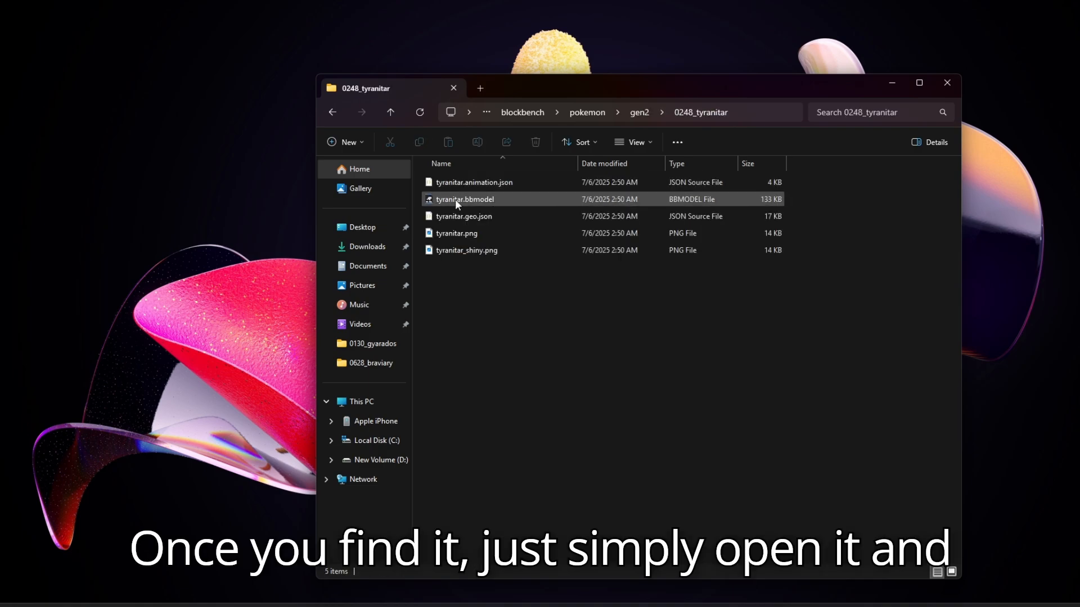
click(455, 201)
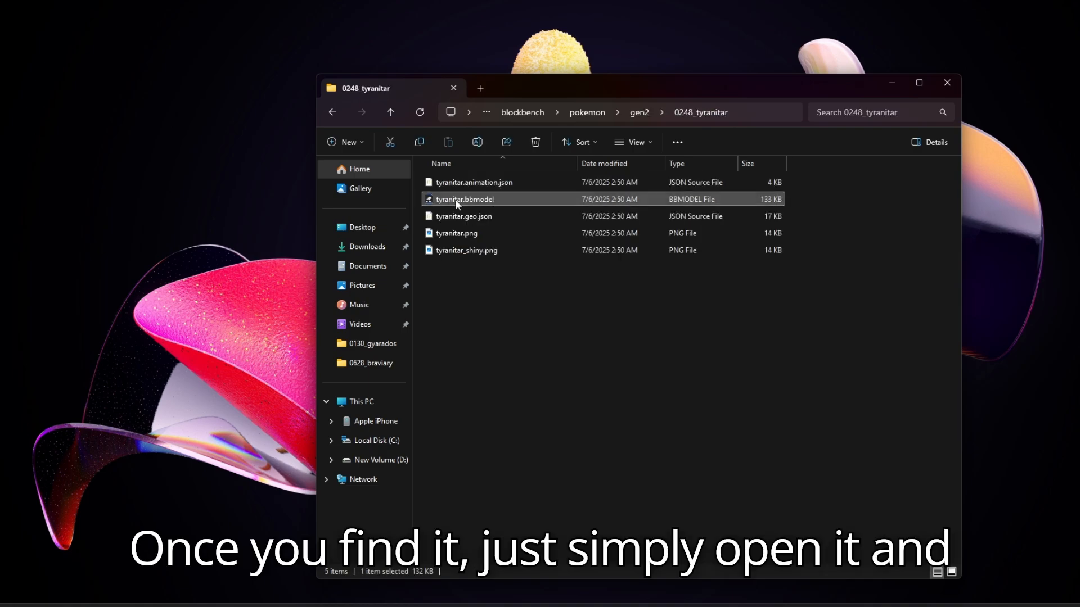
double_click(500, 199)
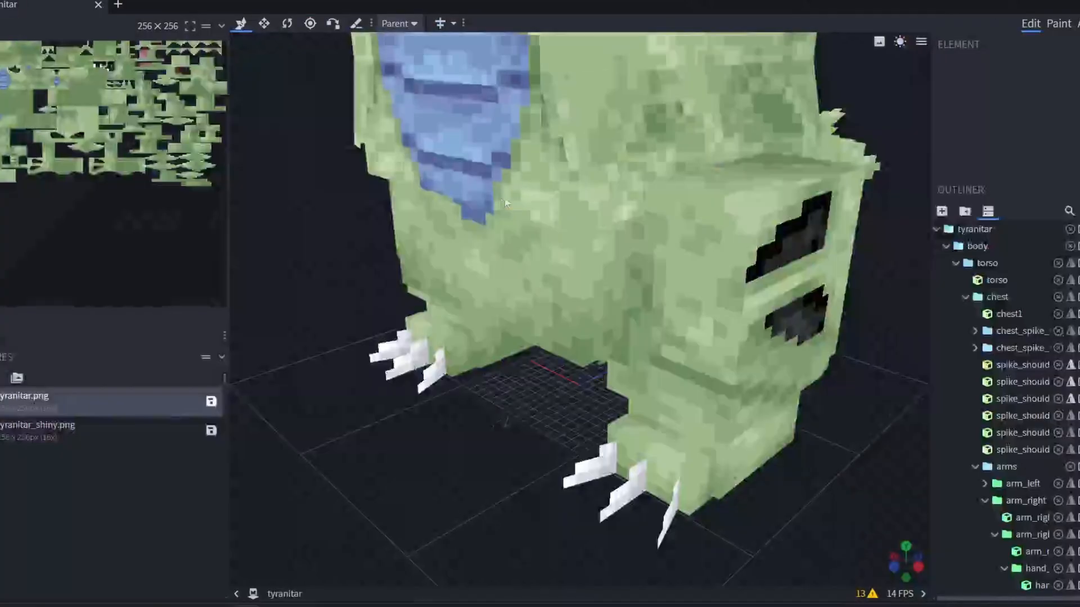
- Examine the Tyranitar model from several angles, along with its Paint mode and its blink and mouth_open animations in Animate mode
scroll(501, 197, down, 3)
middle_drag(500, 198, 643, 176)
scroll(641, 186, down, 4)
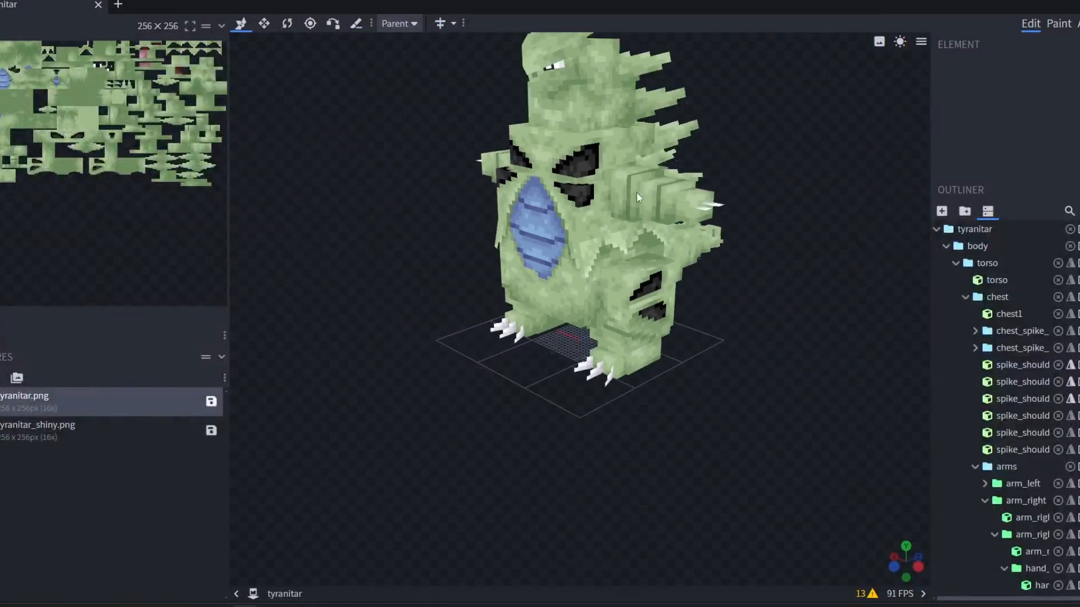
drag(635, 191, 761, 133)
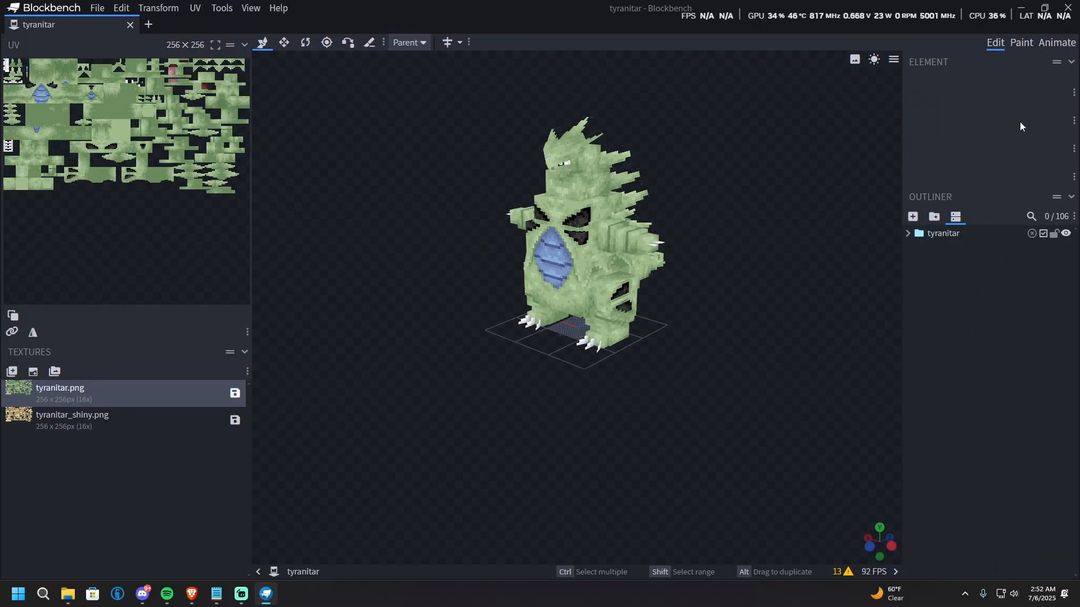
click(1059, 24)
scroll(666, 149, down, 2)
drag(667, 163, 713, 149)
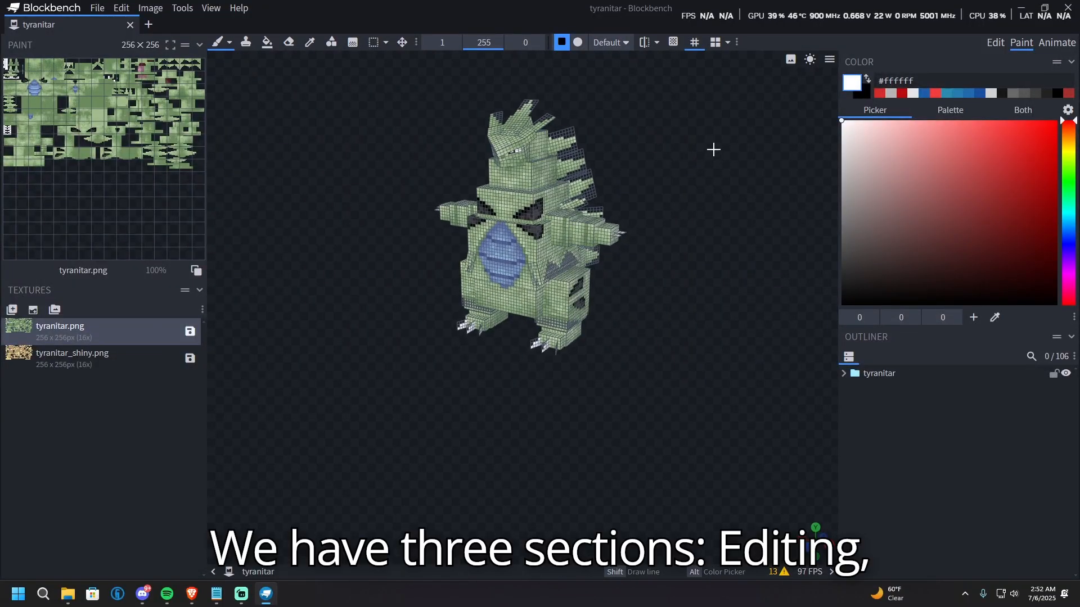
click(1056, 43)
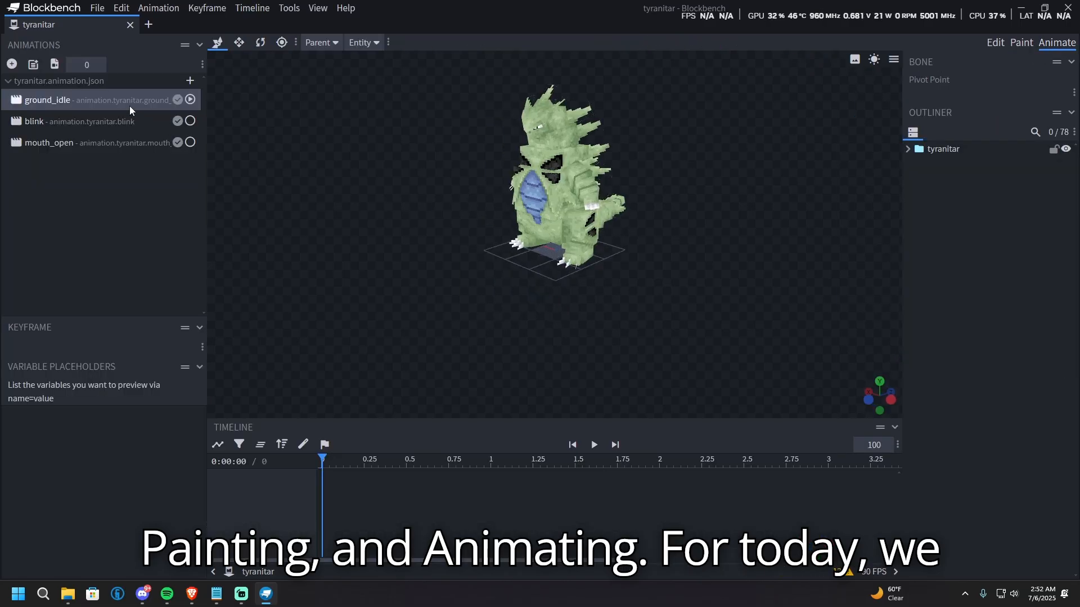
click(112, 120)
click(113, 144)
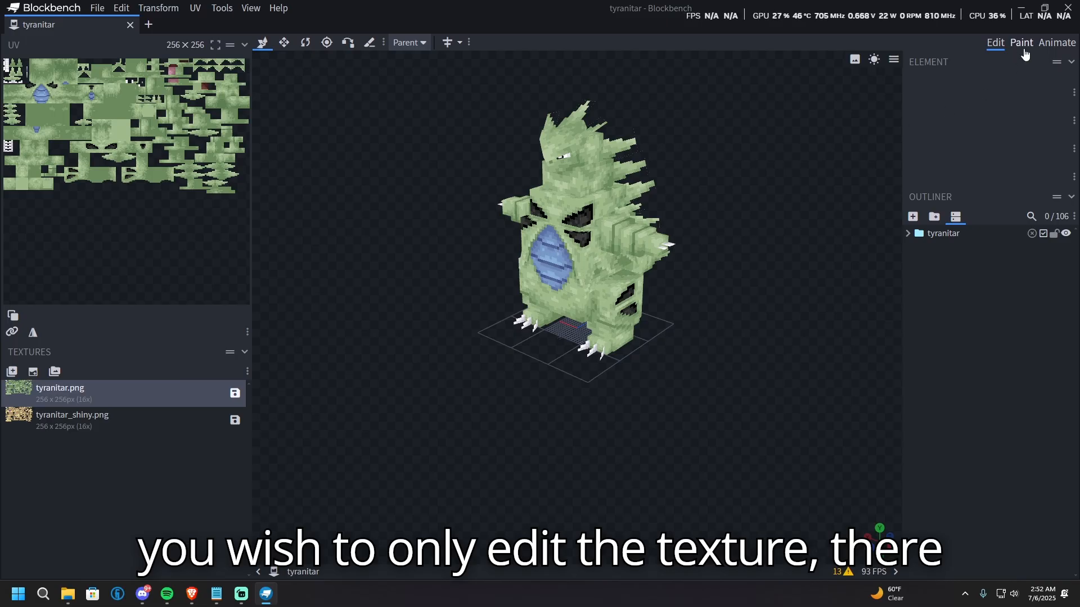
- Paint a white freehand loop on the model's chest in Paint mode, and return to Edit mode
click(1021, 43)
scroll(488, 168, up, 2)
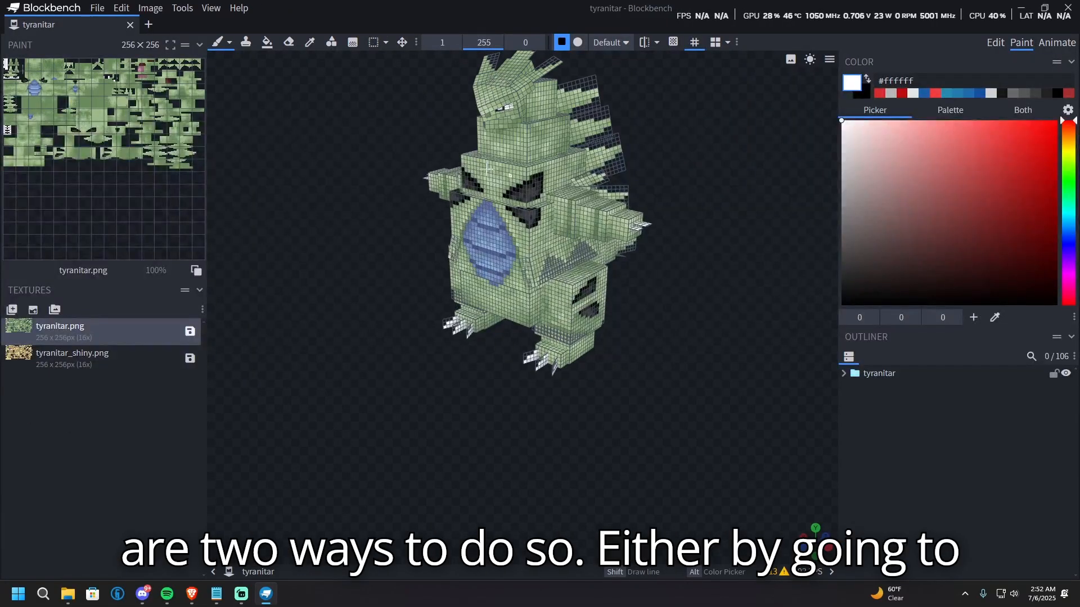
click(560, 207)
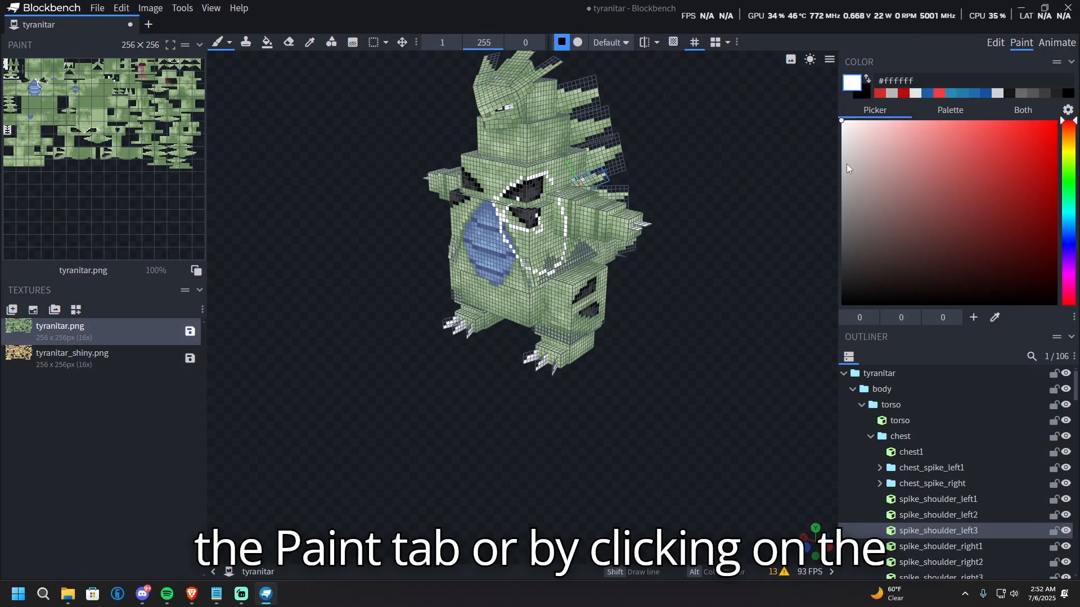
click(1000, 50)
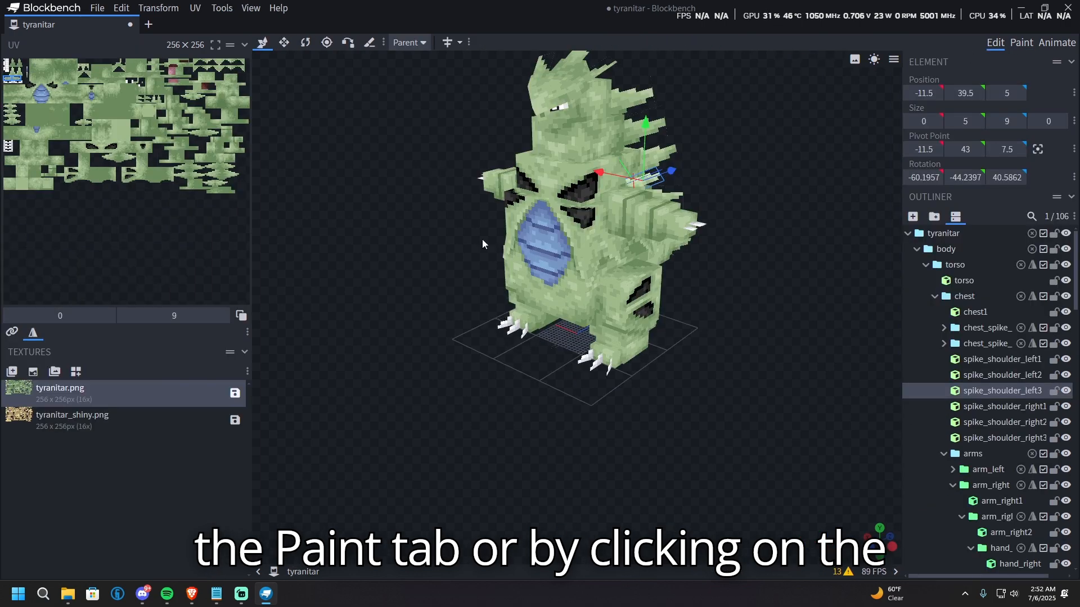
- Open the tyranitar.png texture for editing in Blockbench as a separate image project
right_click(72, 391)
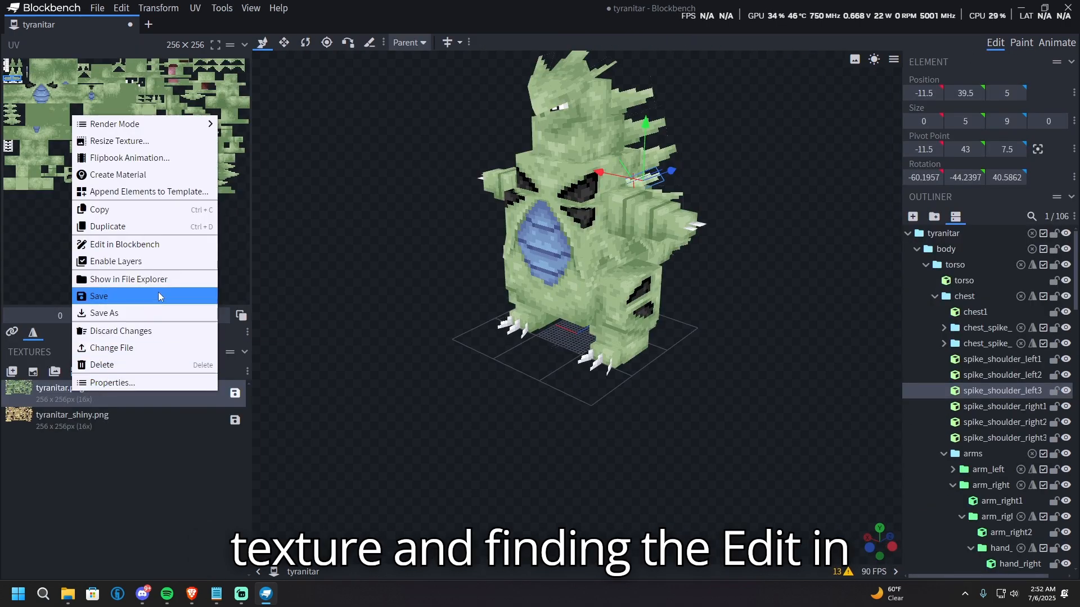
click(160, 247)
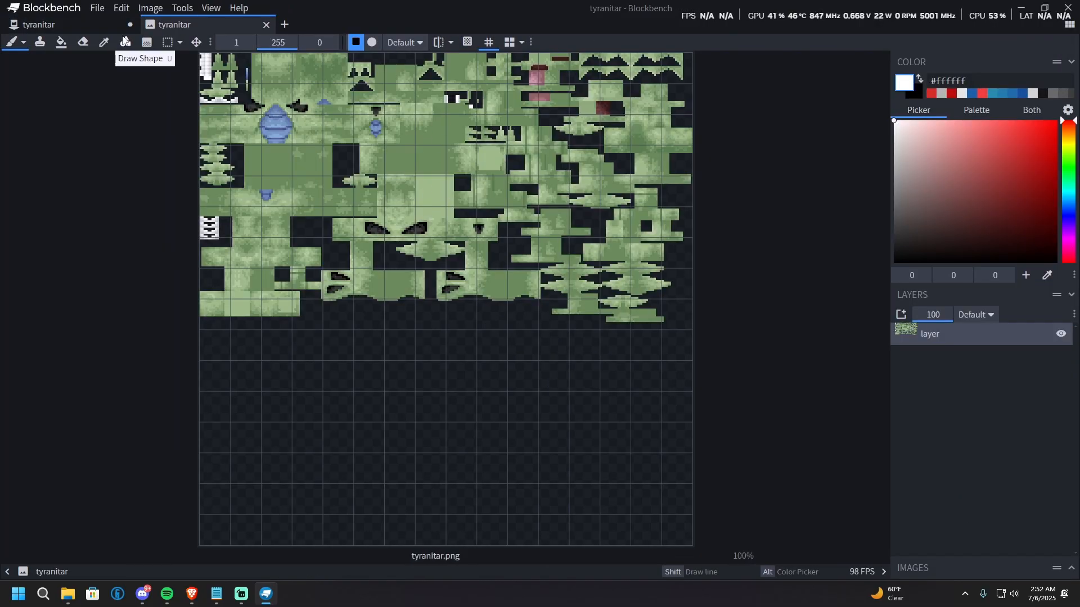
click(91, 26)
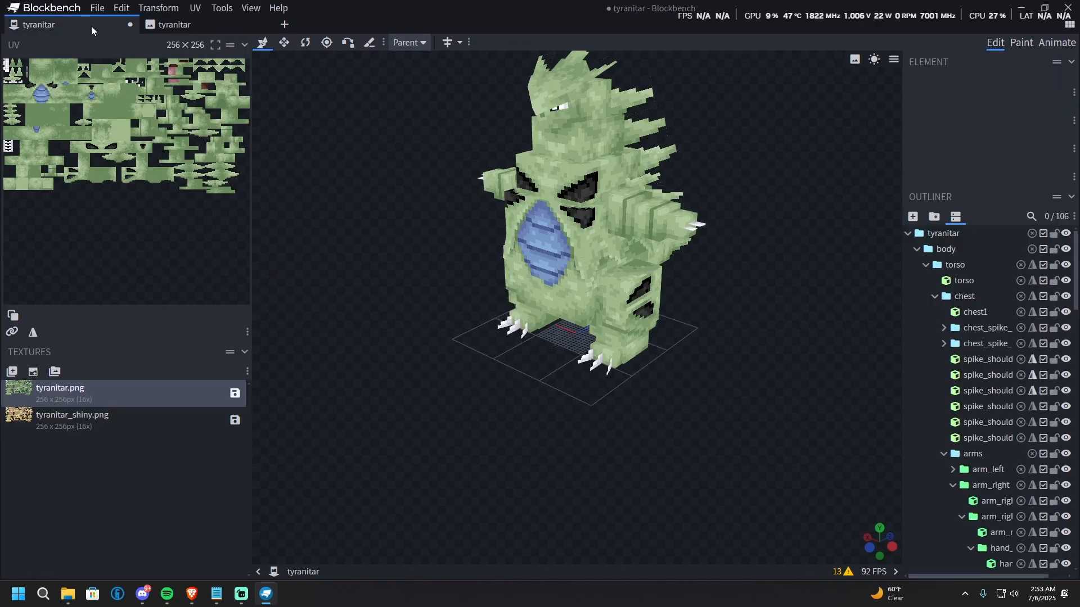
click(168, 27)
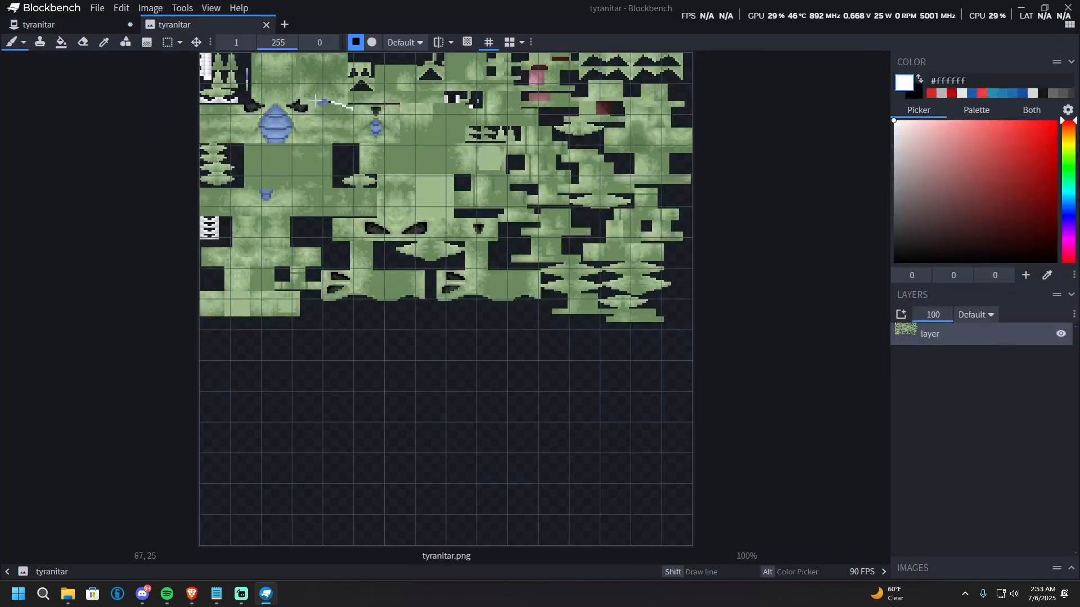
- Draw freehand white loops across the tyranitar.png texture and check them on the 3D model
mouse_move(316, 102)
mouse_down()
mouse_move(337, 168)
mouse_move(267, 207)
mouse_up()
click(85, 25)
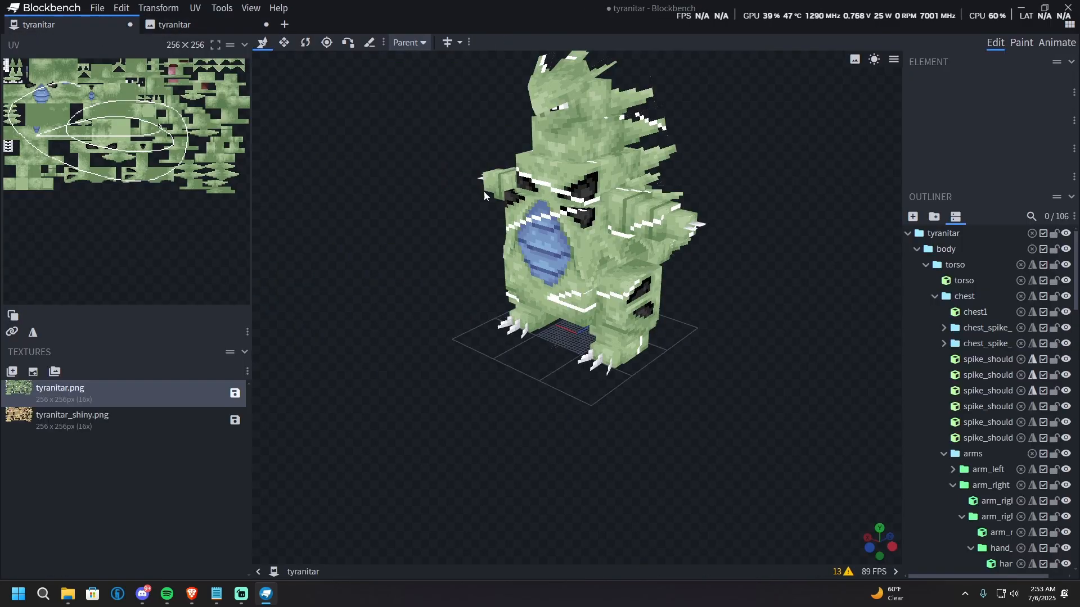
drag(743, 194, 811, 198)
- Undo the white brush stroke on the texture and inspect the 3D model from several angles
click(174, 25)
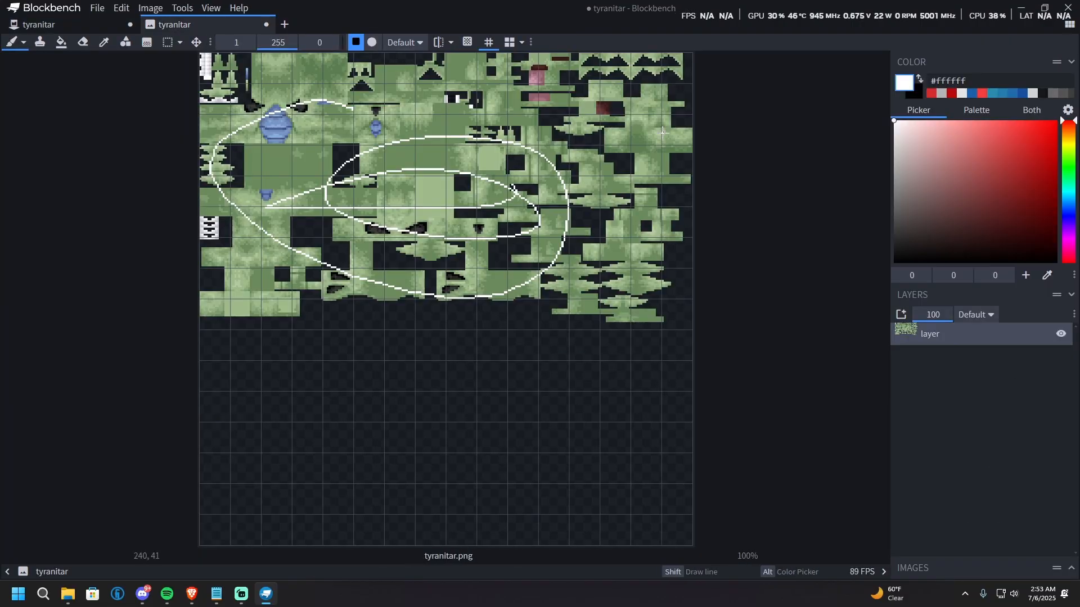
key(ctrl+z)
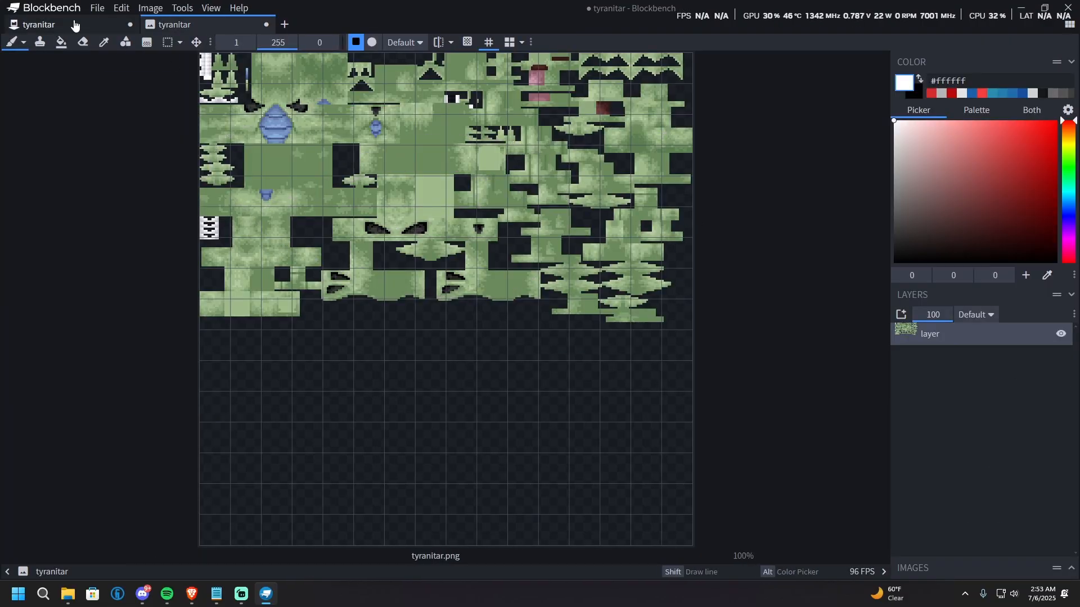
click(39, 25)
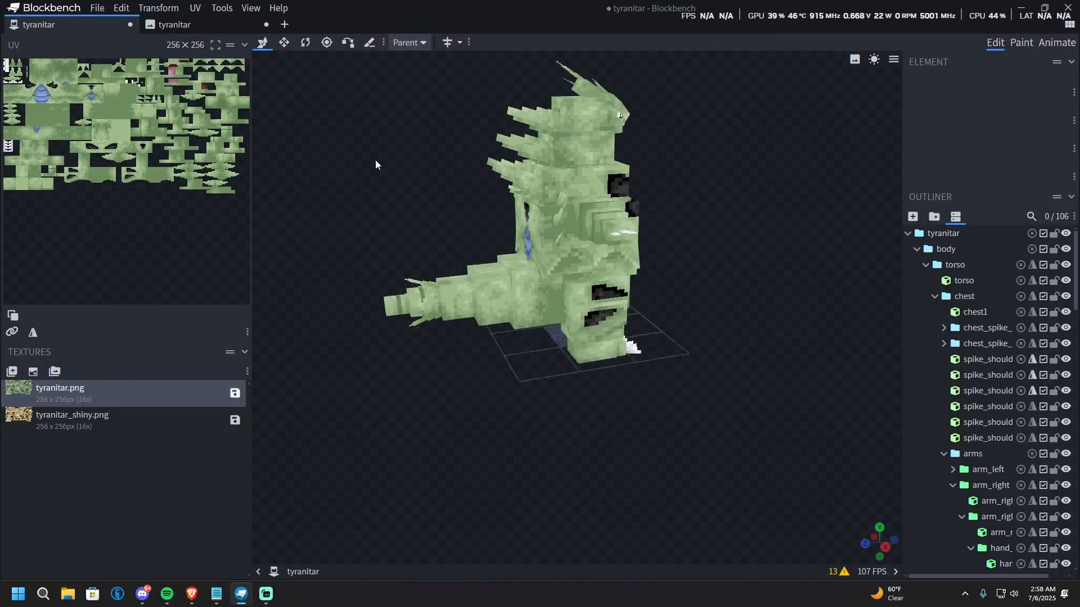
drag(375, 160, 141, 160)
scroll(623, 184, down, 3)
drag(763, 163, 710, 177)
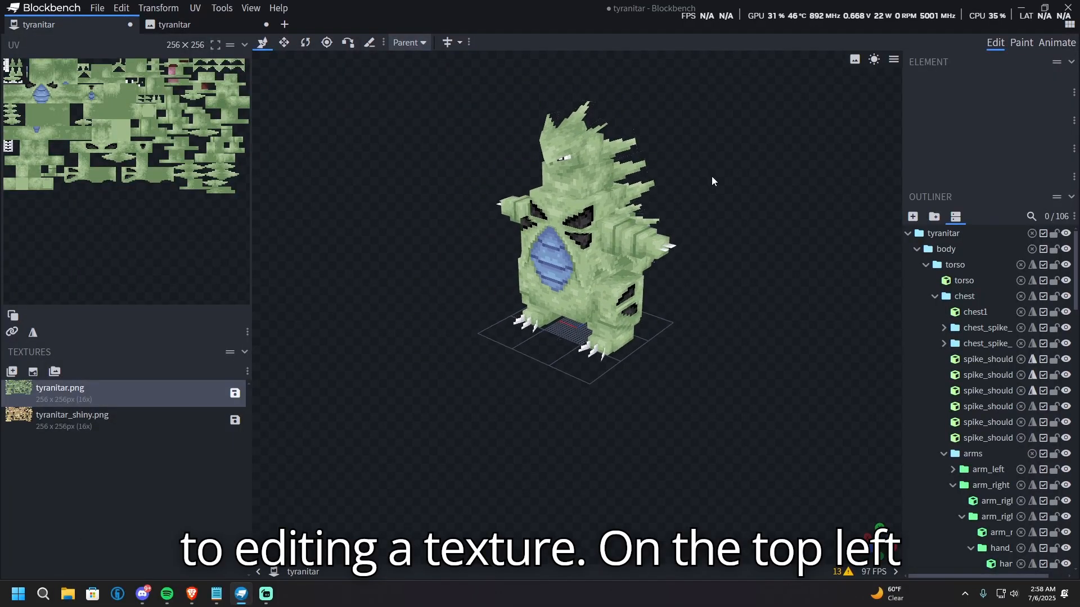
- Examine the painting tools in the model's Paint mode, including the brush variants, Copy Brush, Eraser and Color Picker
click(1020, 43)
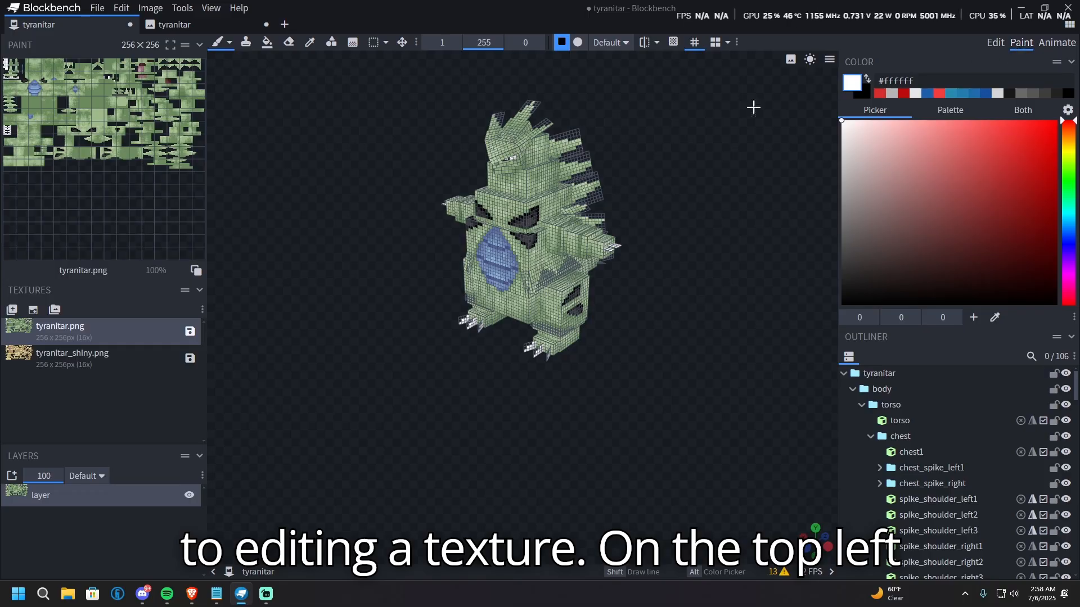
click(228, 43)
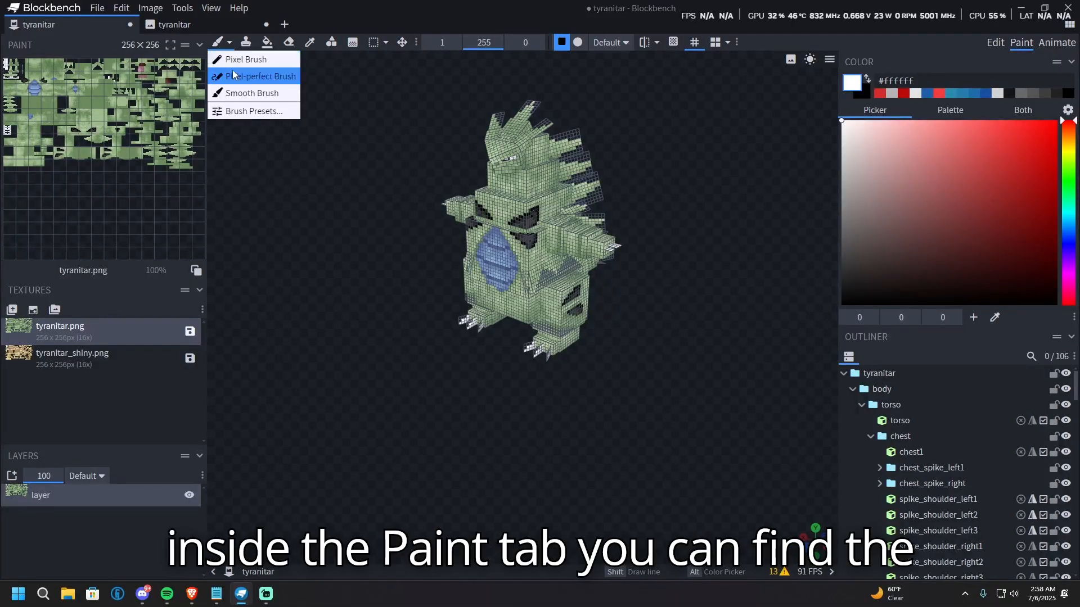
click(267, 43)
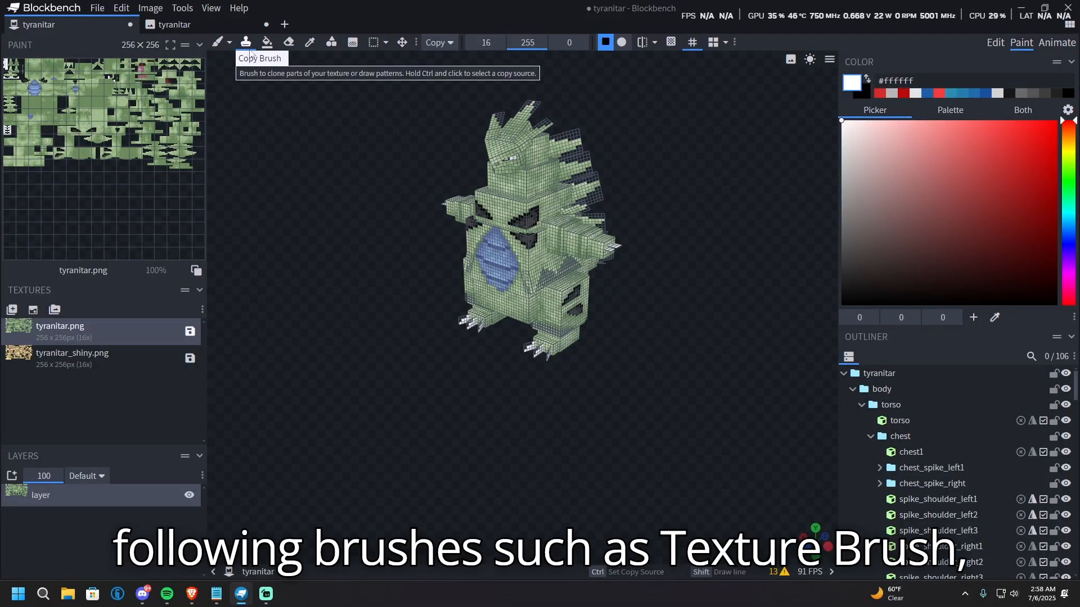
click(290, 44)
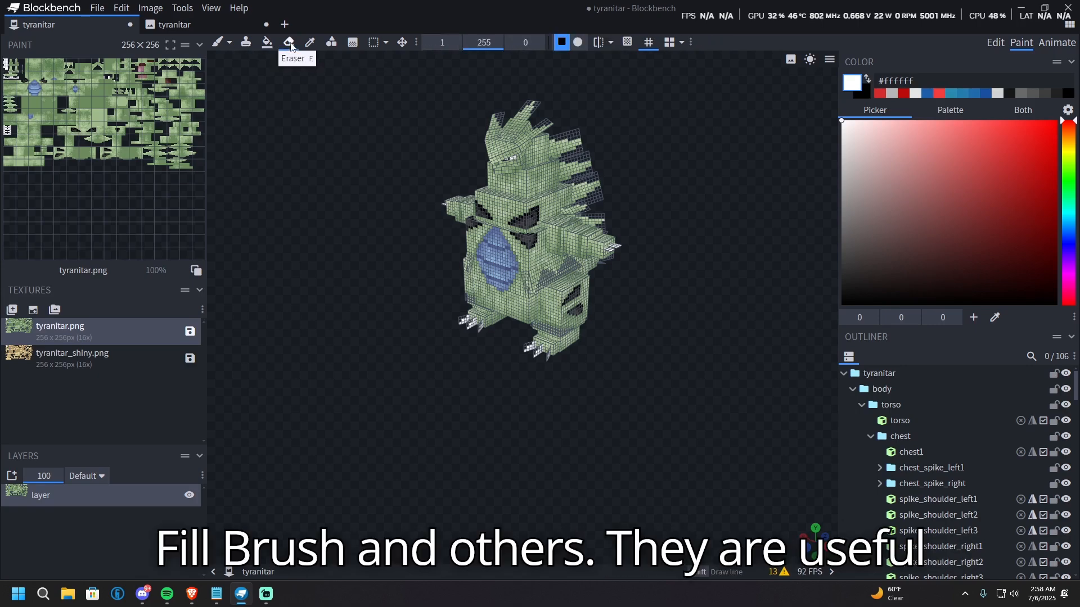
click(315, 48)
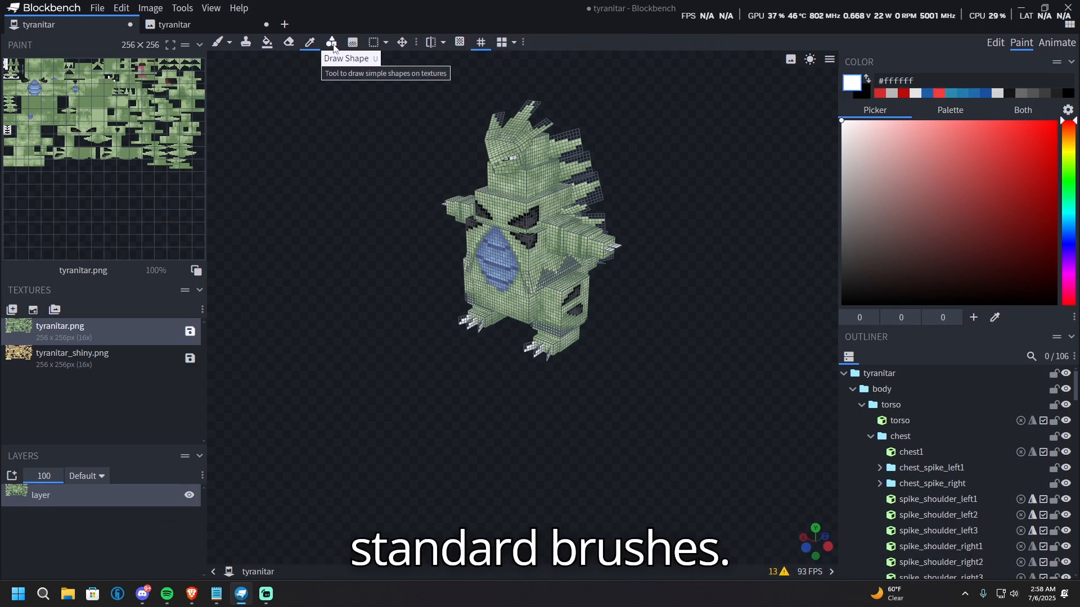
click(227, 49)
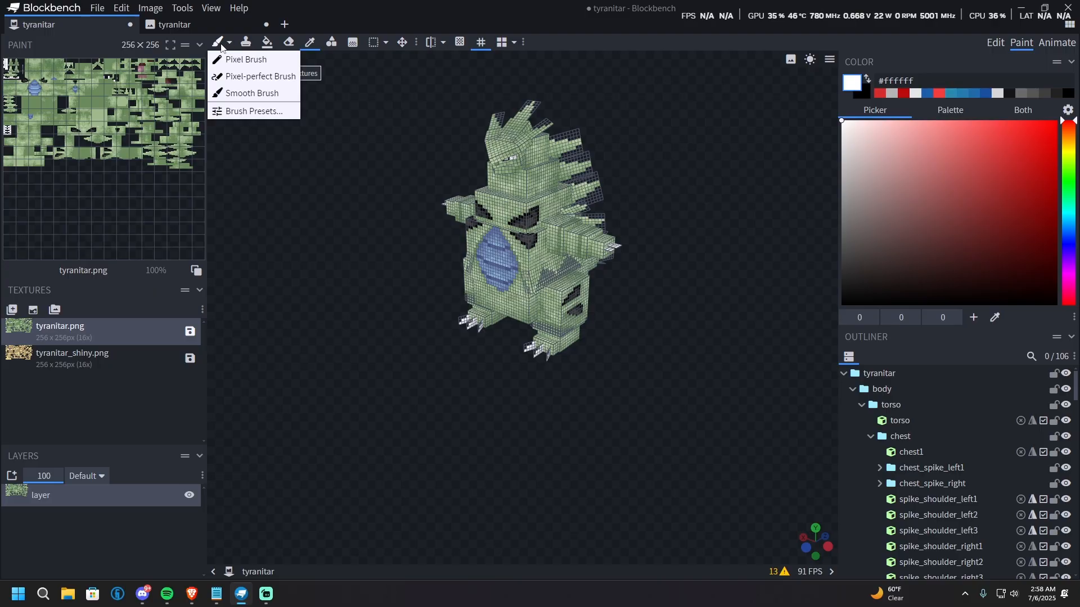
click(221, 46)
- In the separate texture image project, select all pixels of the darkest body green by same color and fill them with blue #184f9f
click(174, 24)
click(180, 44)
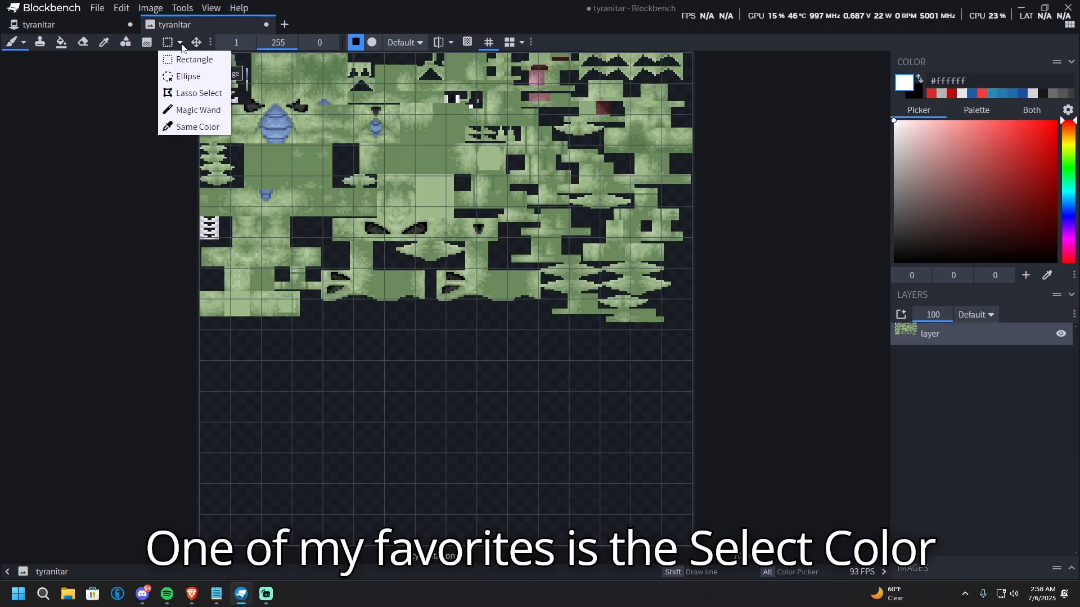
click(173, 126)
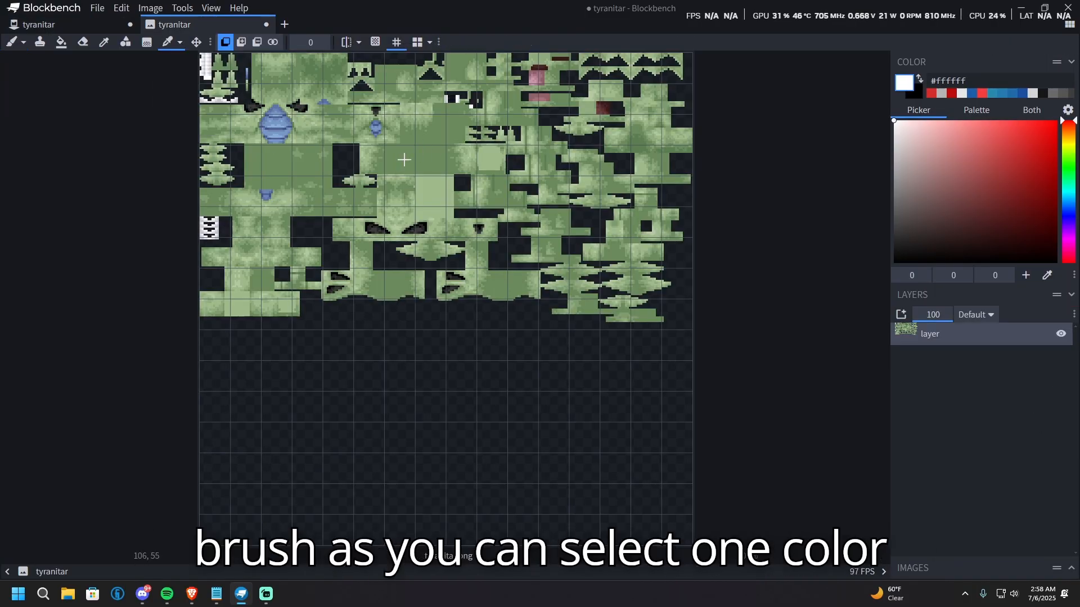
click(404, 160)
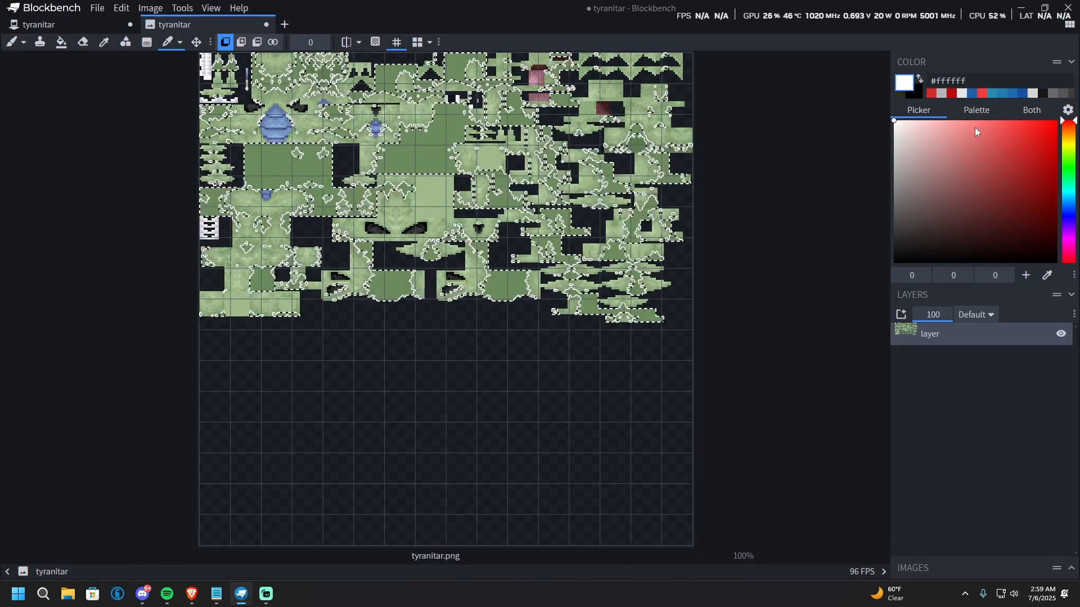
click(1023, 94)
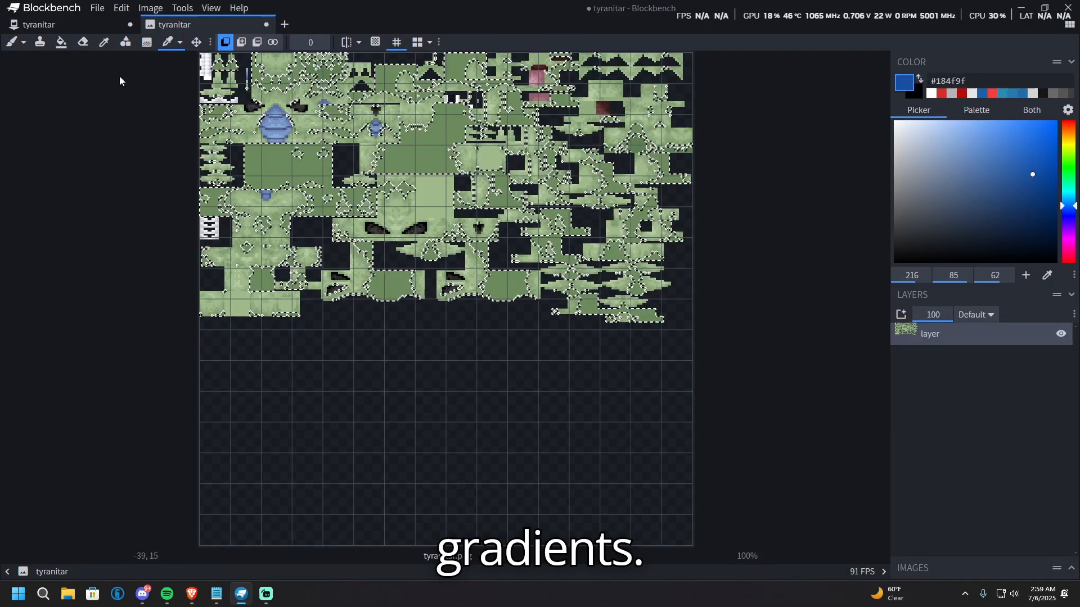
click(61, 42)
click(393, 130)
- Select the next lighter green shade across the tyranitar.png texture and recolor it with blue #247bae
right_click(415, 150)
mouse_move(467, 159)
click(557, 159)
right_click(445, 218)
mouse_move(500, 225)
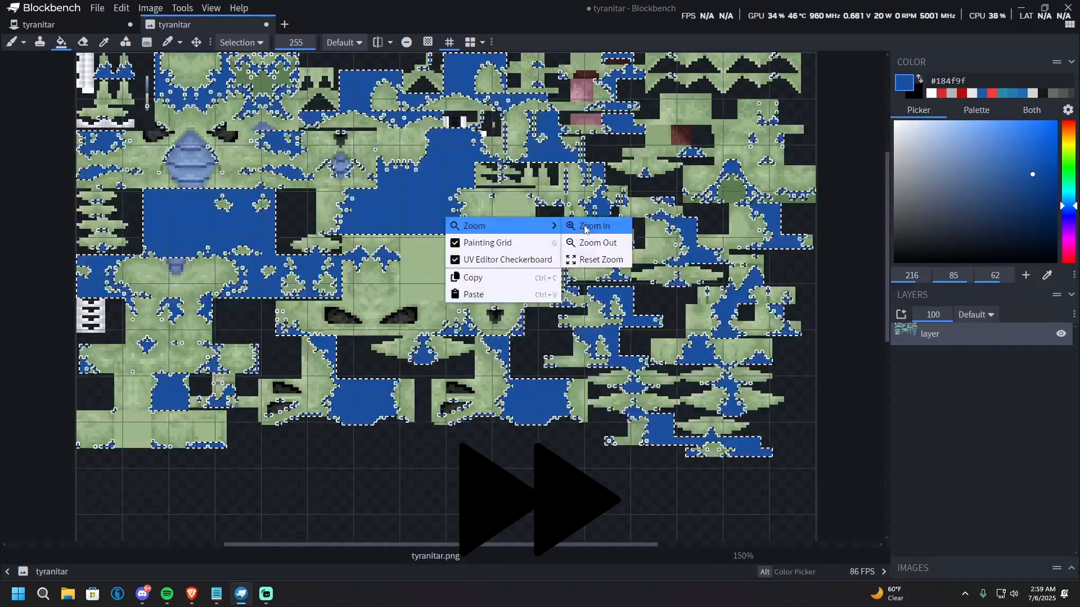
click(585, 226)
click(167, 43)
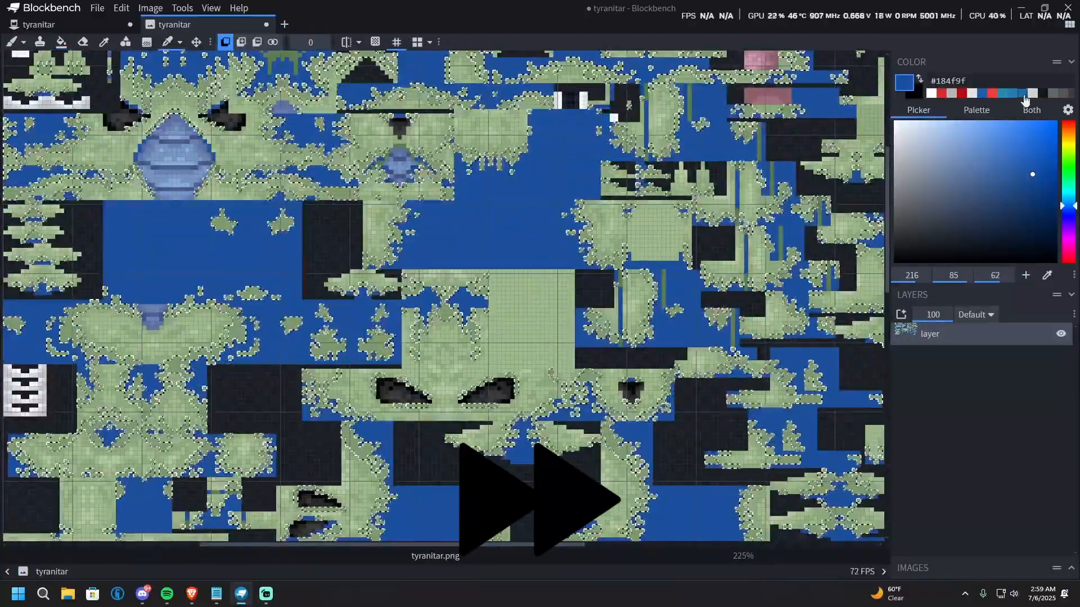
click(1023, 94)
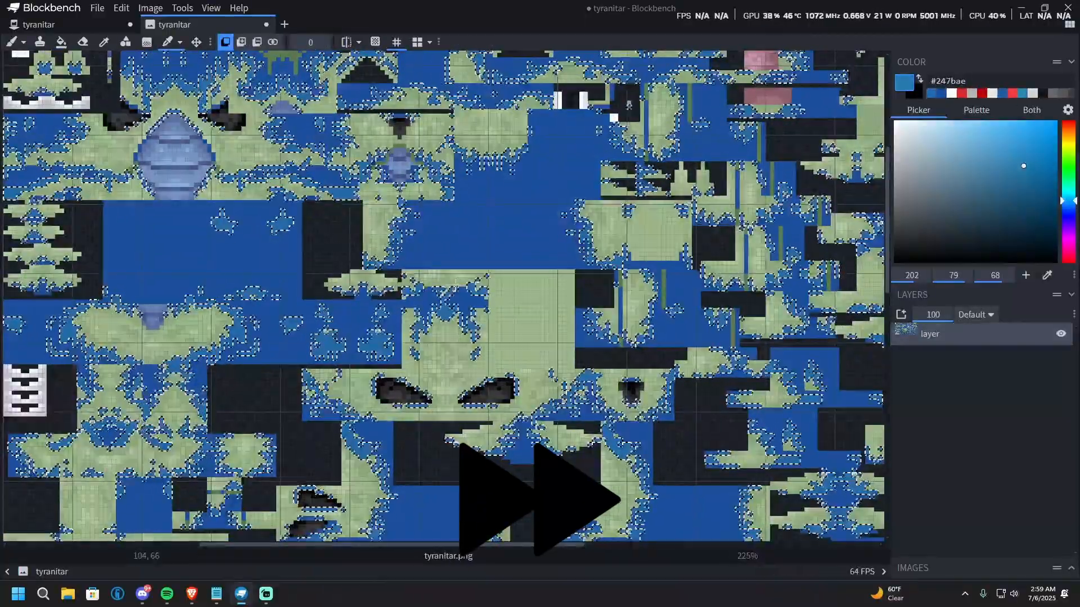
- Select the following lighter green shades by same color and fill them with progressively lighter blues, up to #288bb0
click(453, 281)
click(436, 304)
click(60, 42)
click(168, 42)
click(432, 285)
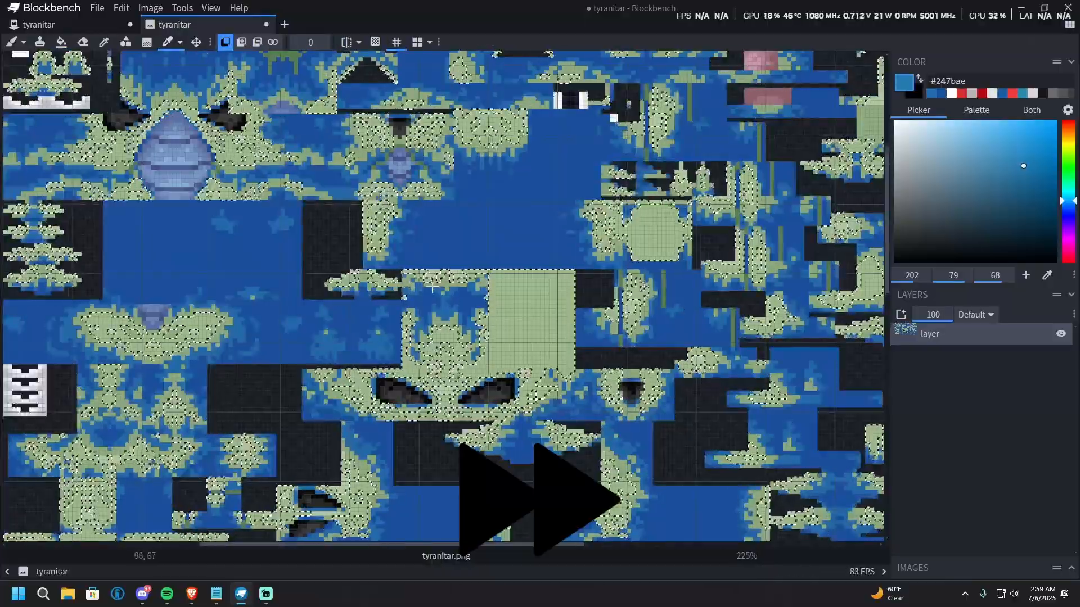
click(432, 288)
click(61, 43)
click(1023, 93)
click(453, 281)
click(168, 43)
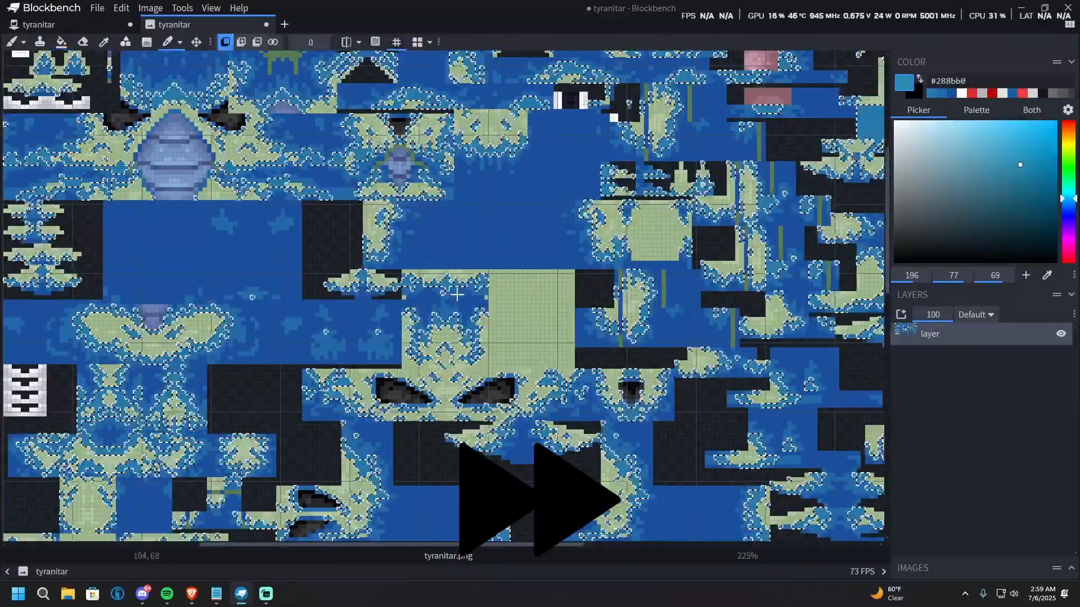
- Check the recolored 3D model, return to the texture and fill the palest remaining pixels with light blue #46a5c9
click(39, 25)
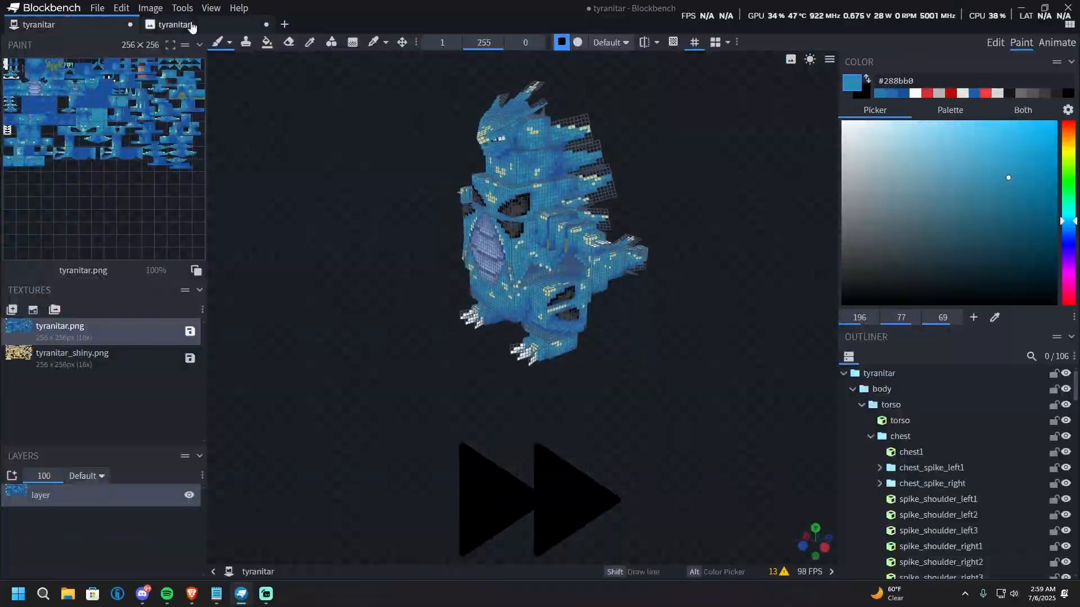
click(191, 25)
click(997, 153)
click(61, 42)
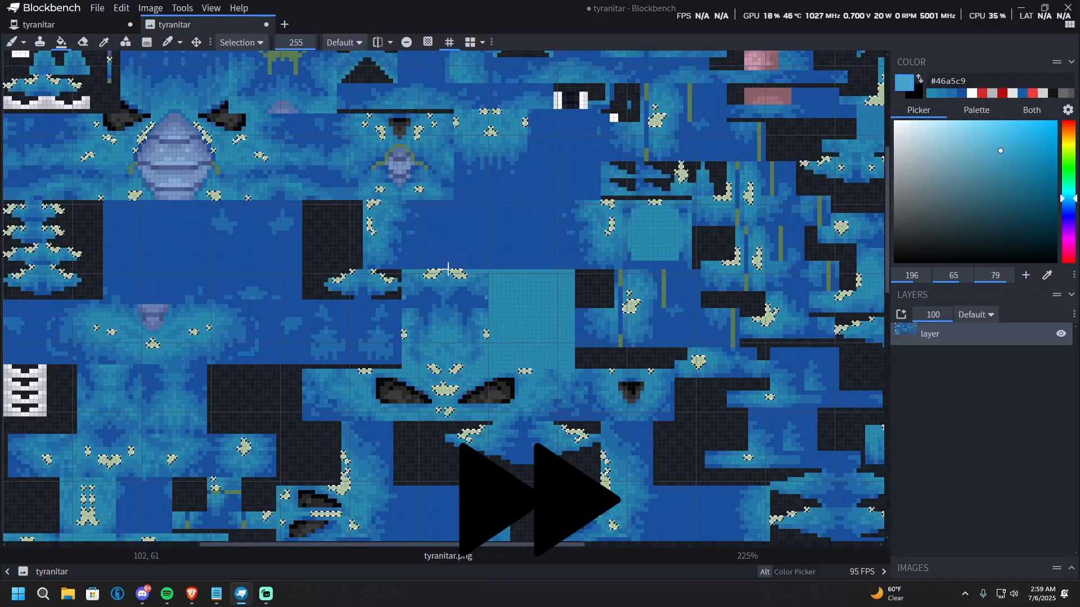
click(447, 270)
- Inspect the blue model in the 3D project, switch it to Edit mode and collapse the tyranitar group in the outliner
click(39, 24)
drag(754, 147, 925, 104)
click(995, 43)
mouse_move(805, 135)
mouse_down()
mouse_move(710, 156)
mouse_move(766, 169)
mouse_move(735, 167)
mouse_up()
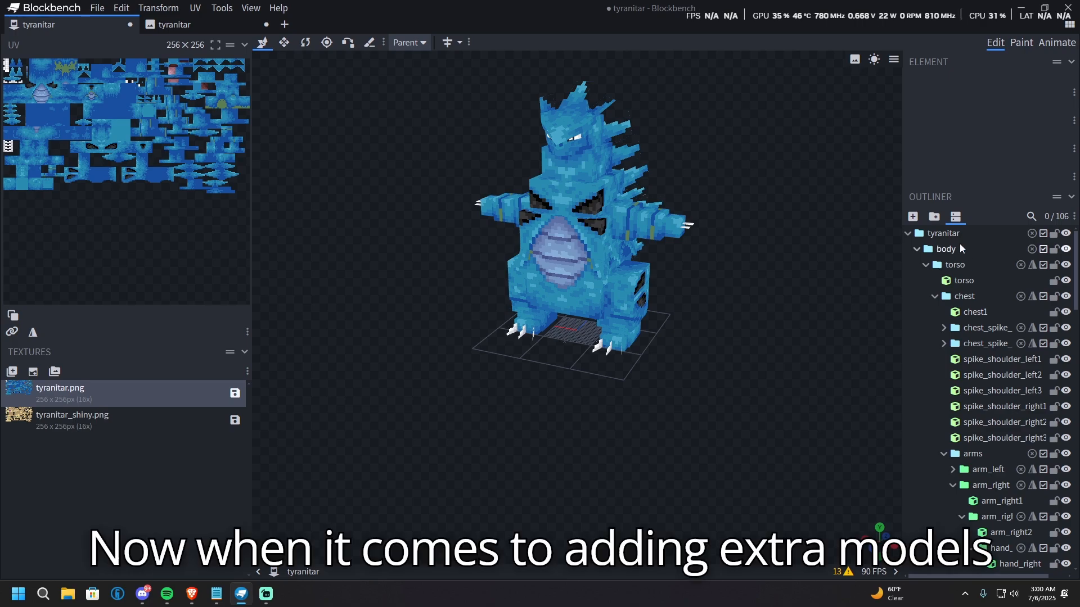
click(908, 233)
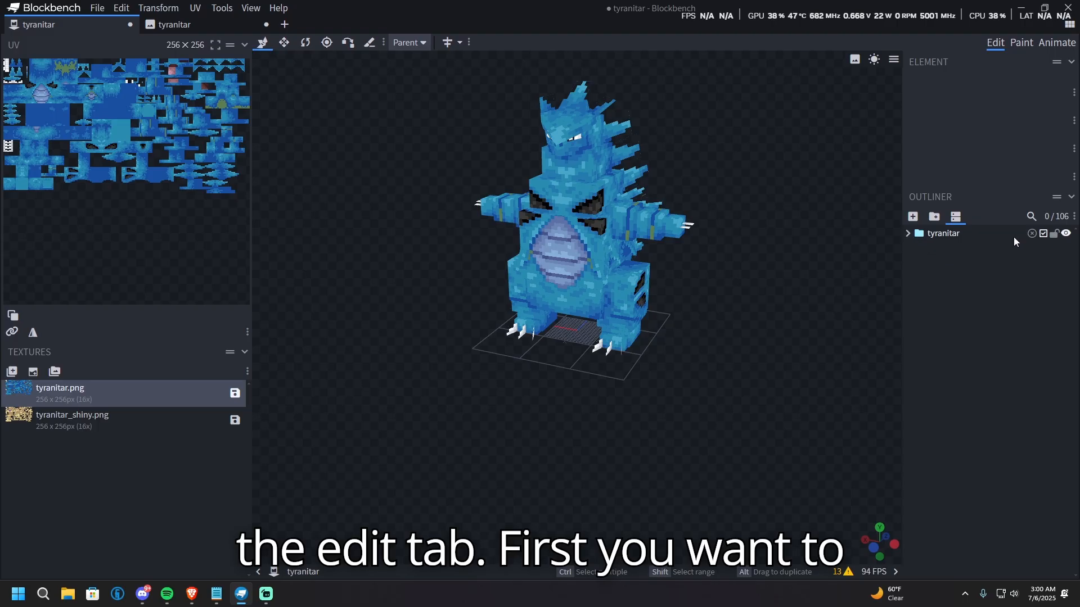
click(912, 217)
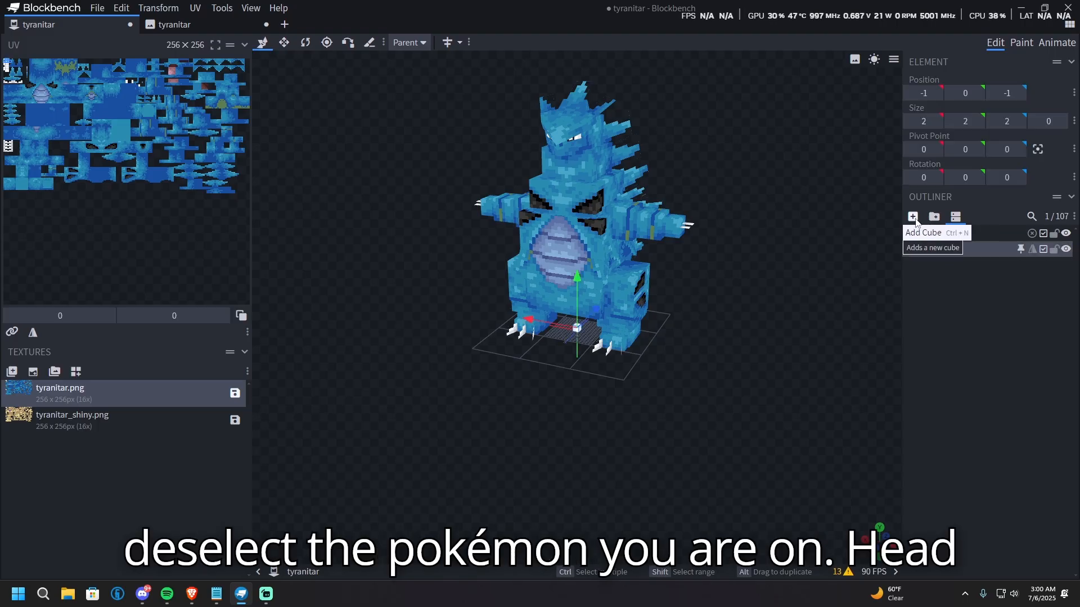
right_click(938, 252)
click(979, 445)
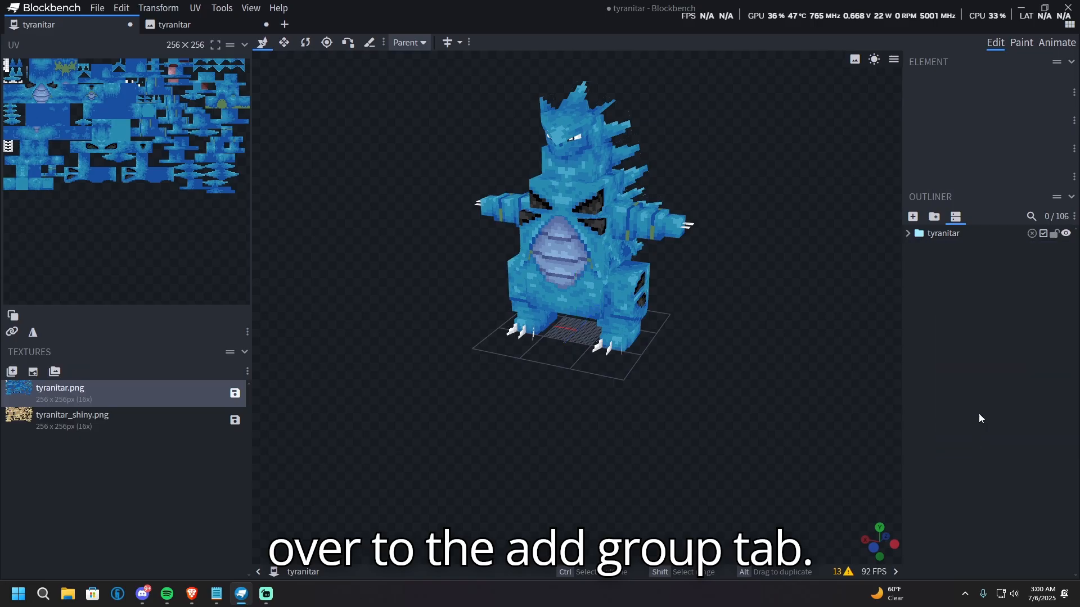
- Add a new group outside the tyranitar group and rename it hat
click(935, 218)
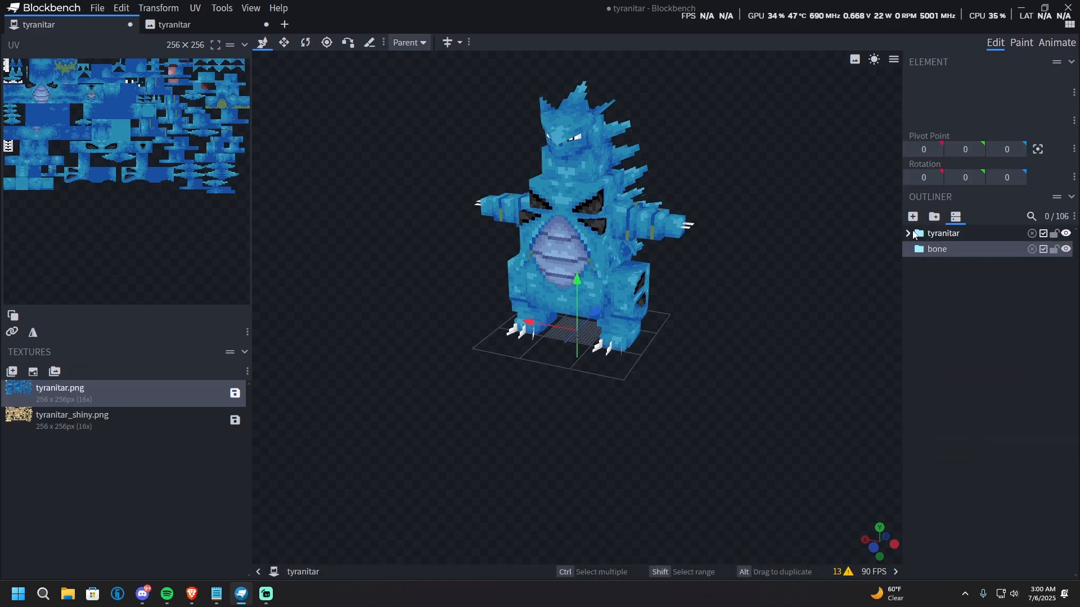
click(915, 234)
click(943, 251)
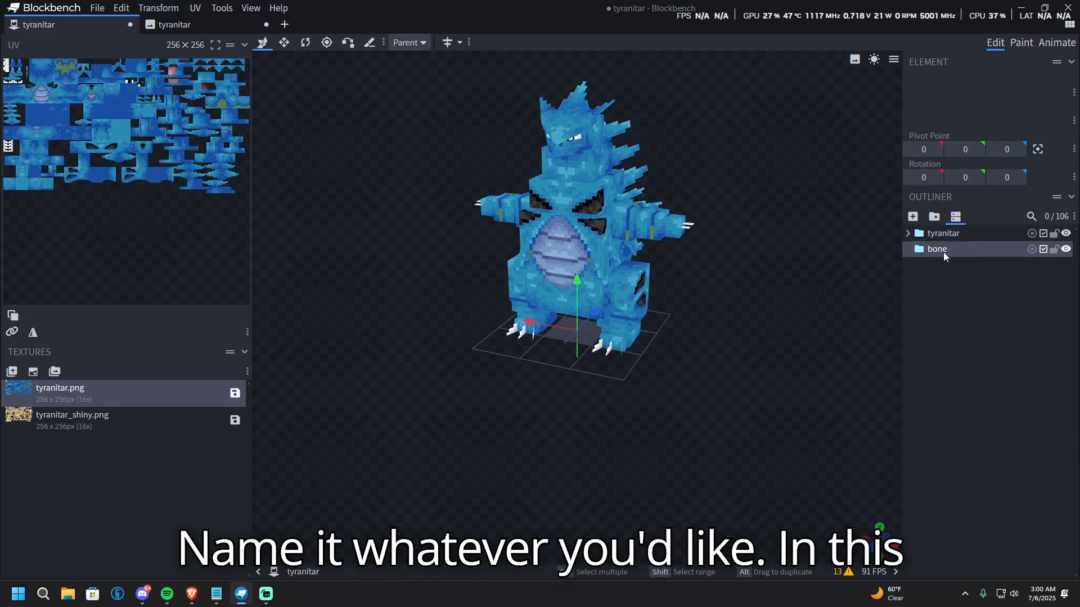
right_click(943, 252)
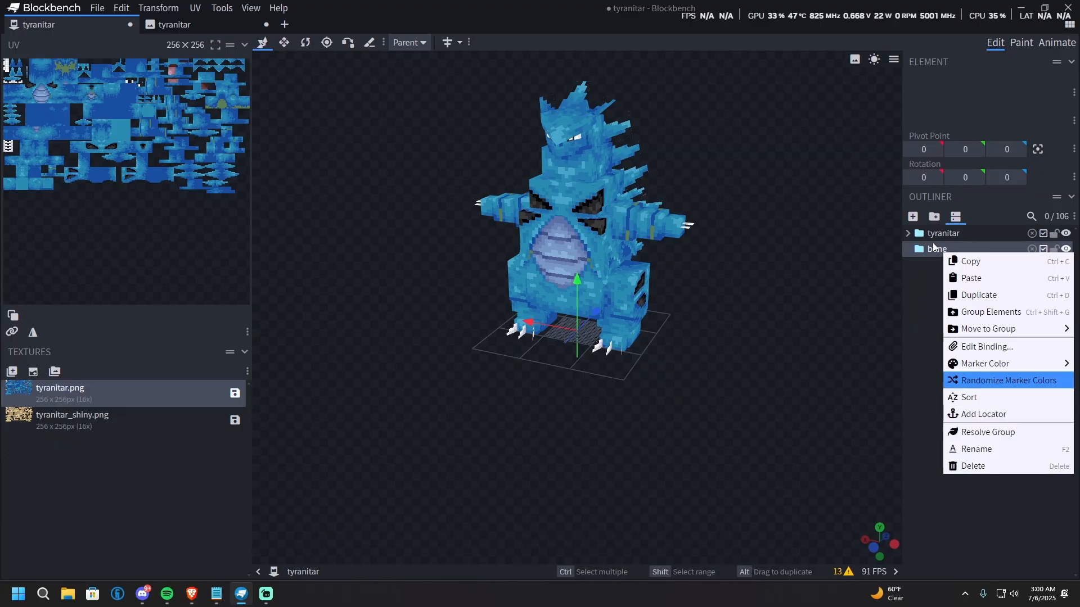
click(976, 448)
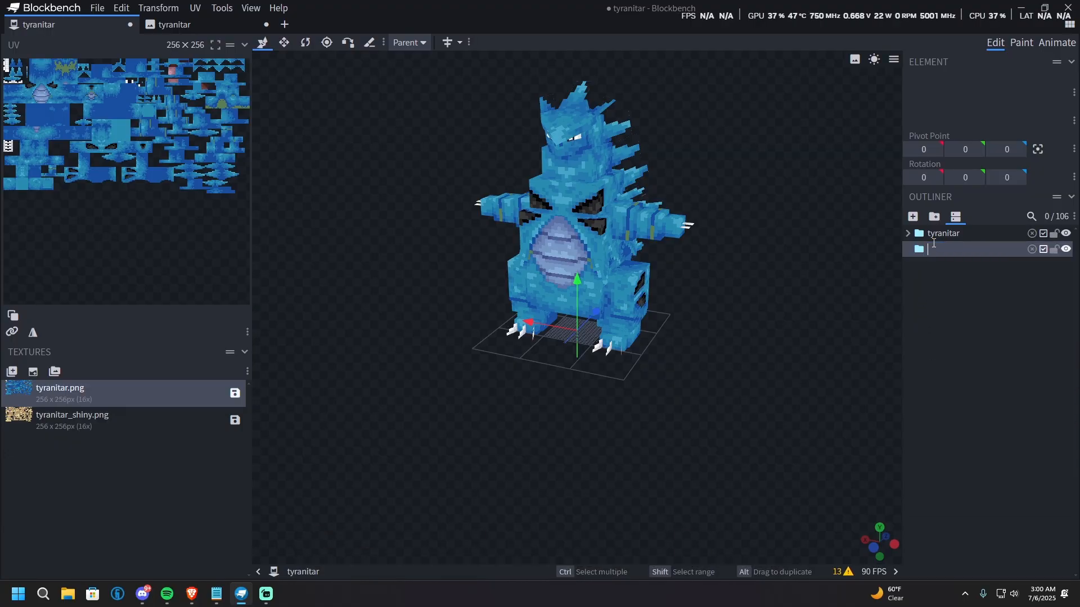
text(hat)
- Add a cube to the hat group and move it up and in front of the model, to position -1, 61, -60
click(912, 218)
drag(760, 285, 783, 296)
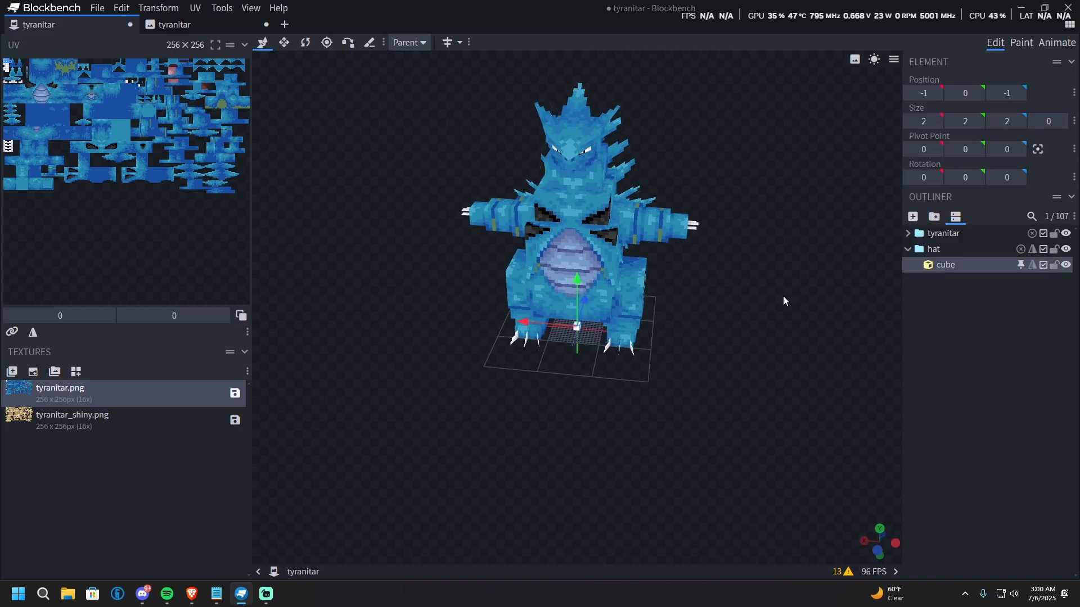
drag(574, 282, 534, 216)
scroll(793, 115, up, 2)
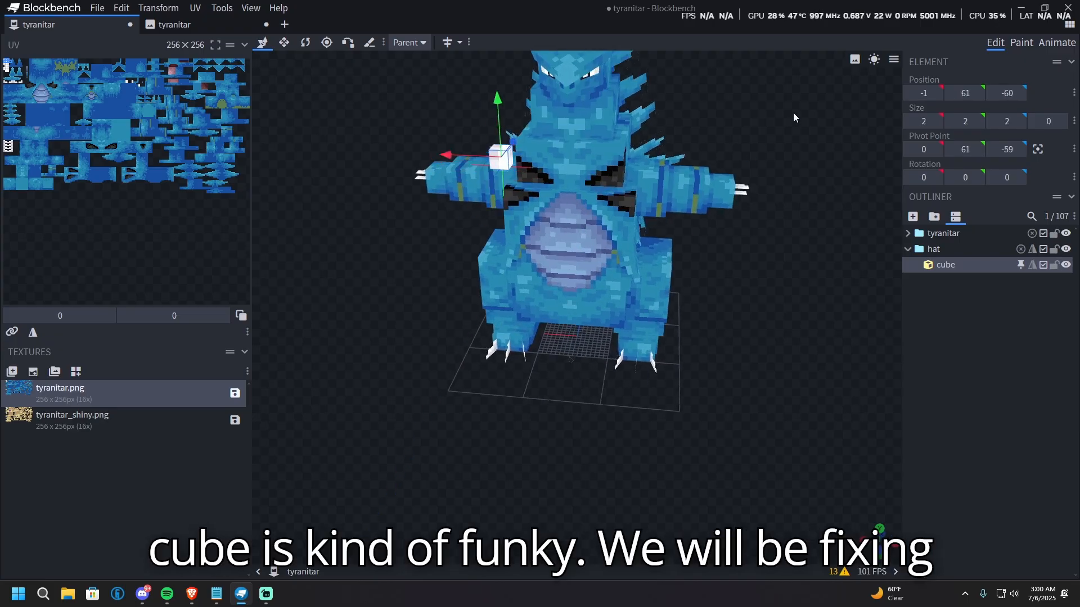
mouse_move(792, 115)
mouse_down()
mouse_move(795, 105)
mouse_move(790, 122)
mouse_up()
scroll(796, 106, down, 1)
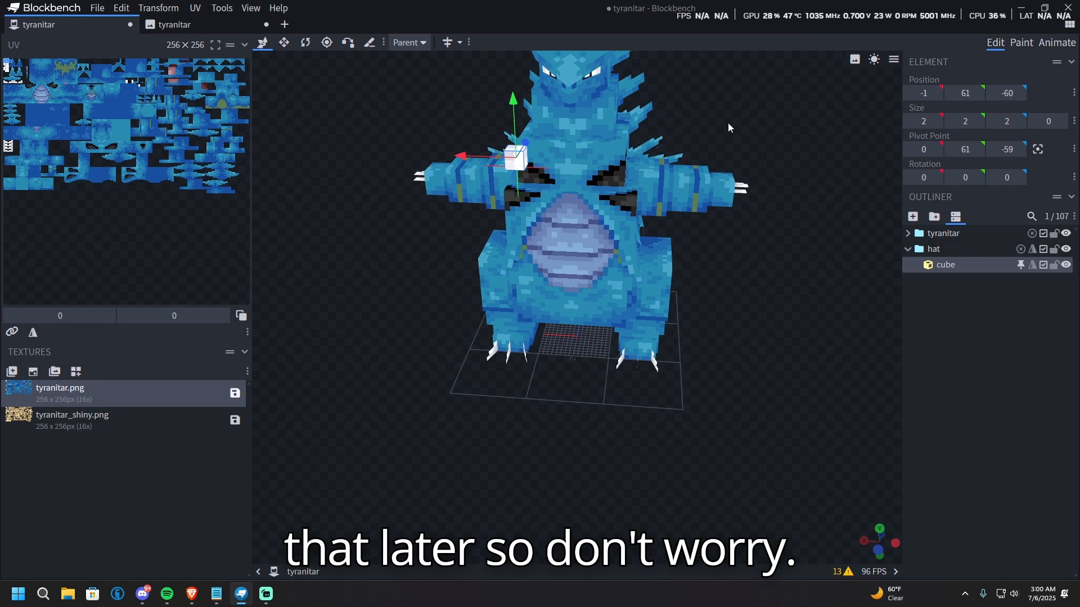
scroll(725, 115, up, 3)
mouse_move(724, 113)
mouse_down()
mouse_move(766, 140)
mouse_move(759, 96)
mouse_move(742, 108)
mouse_up()
click(286, 45)
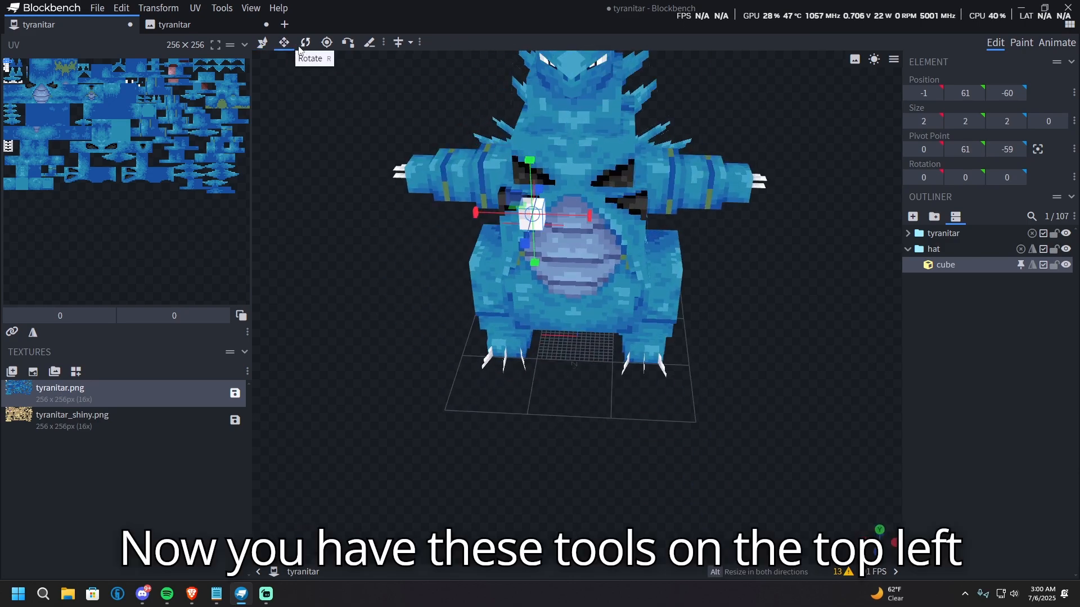
click(305, 44)
click(324, 45)
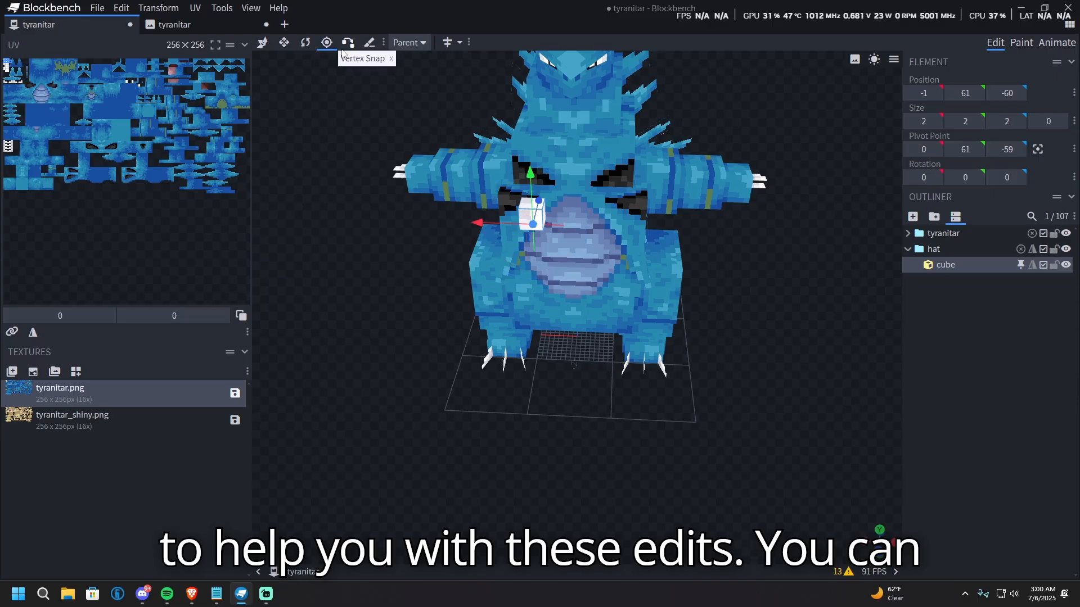
click(368, 45)
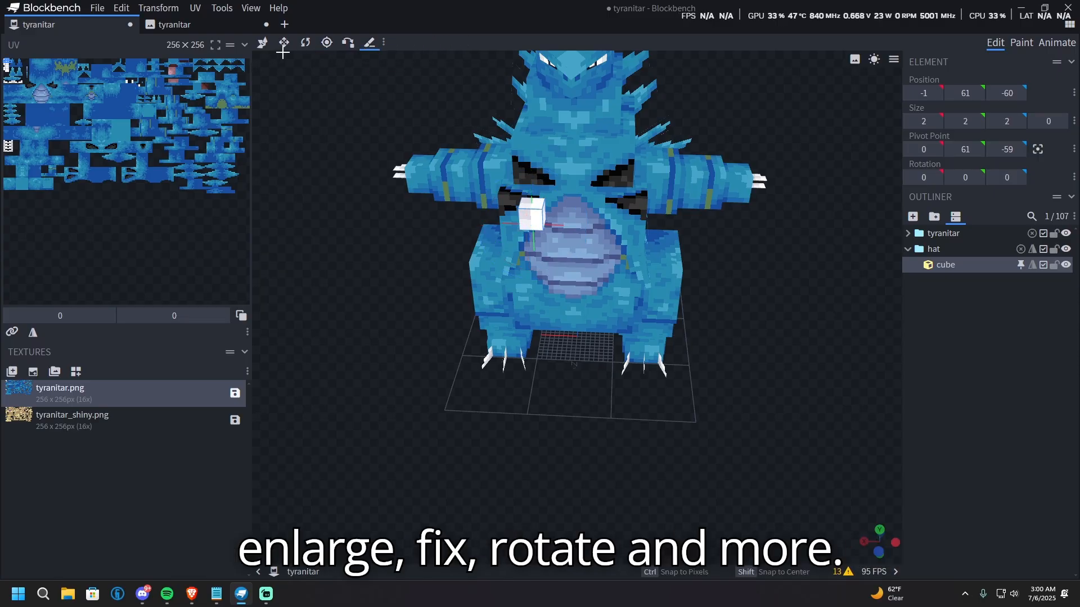
- Resize the hat's cube along its width and depth to about 8 × 2 × 8
click(291, 48)
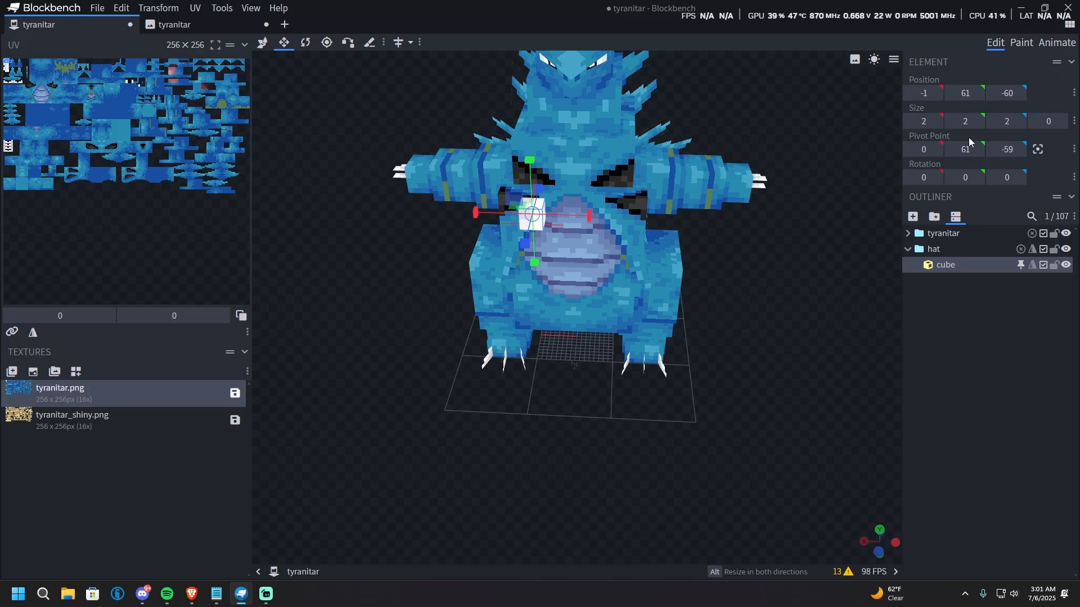
scroll(666, 178, up, 1)
drag(566, 211, 646, 219)
drag(527, 240, 508, 285)
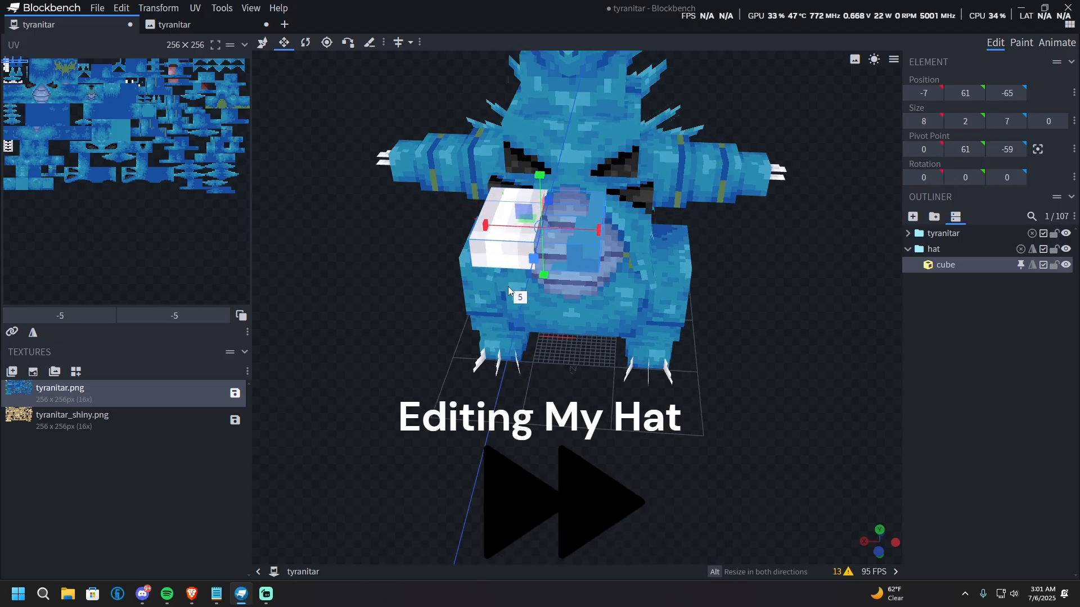
drag(821, 279, 830, 279)
scroll(828, 279, down, 1)
- Add a second cube to the hat group and move it up near the first one, to about -1, 61, -66
click(913, 216)
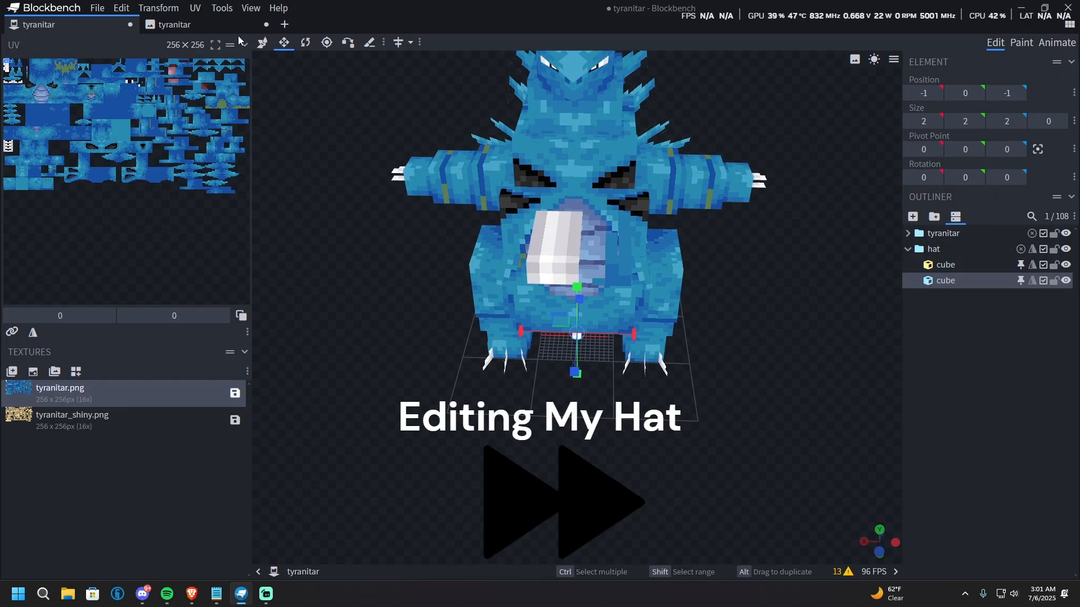
click(262, 42)
drag(731, 306, 761, 308)
drag(584, 314, 494, 281)
drag(483, 253, 487, 141)
drag(496, 175, 448, 223)
drag(777, 320, 798, 319)
drag(584, 115, 584, 145)
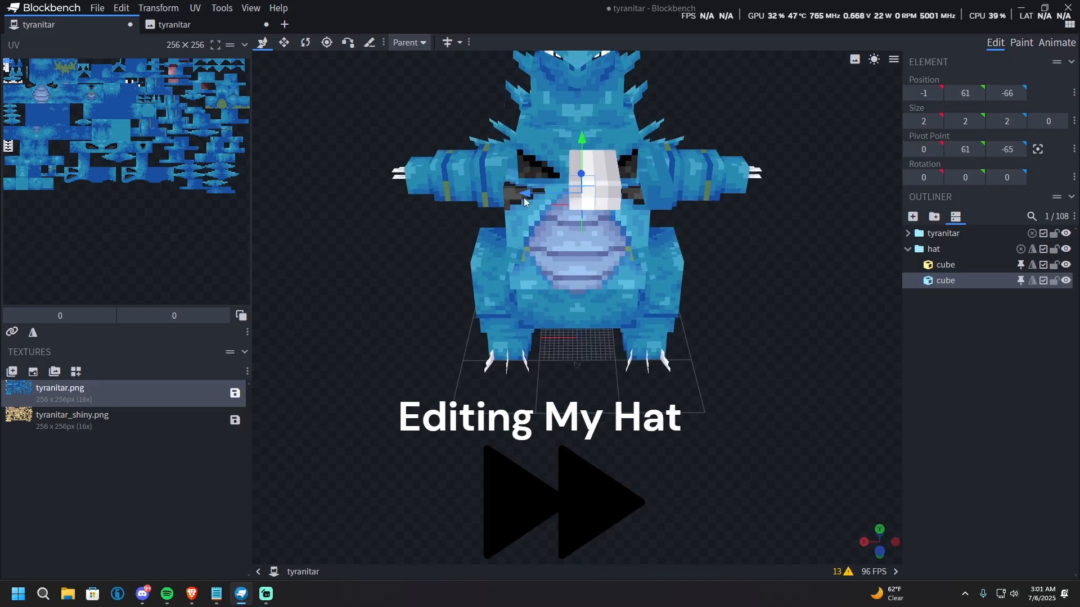
- Shift the second hat cube sideways and raise it above the first cube, to a height of about 64
drag(524, 198, 562, 198)
drag(619, 138, 623, 104)
drag(731, 158, 709, 202)
drag(531, 354, 536, 314)
drag(748, 295, 708, 253)
- Resize the upper hat cube to about 5 × 2 × 6
click(431, 189)
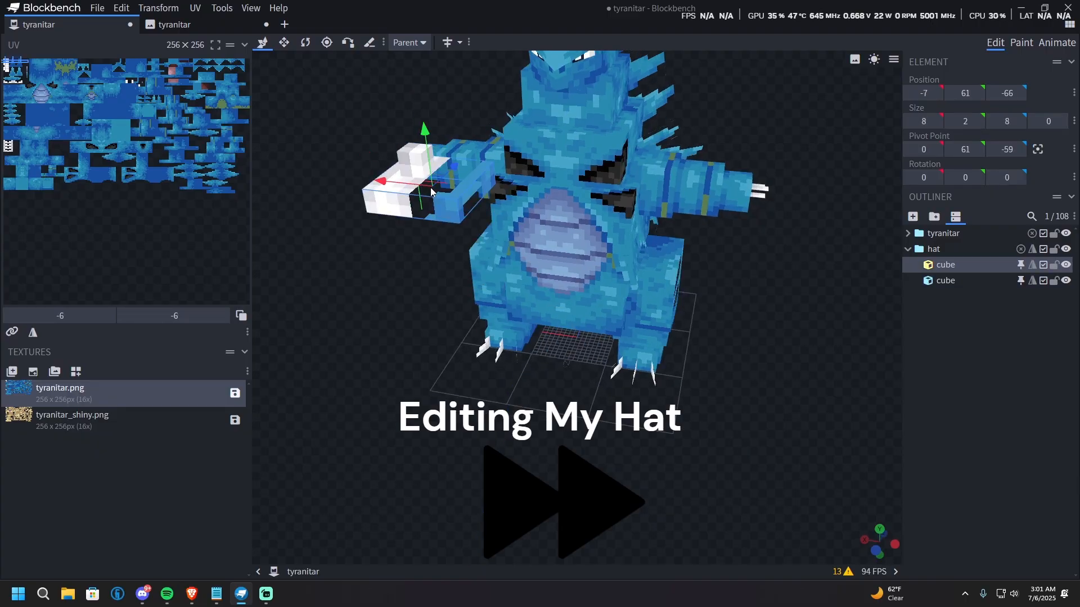
click(415, 157)
key(s)
drag(453, 160, 482, 164)
drag(394, 181, 385, 189)
drag(448, 140, 473, 120)
- Move the upper hat cube over the middle of the lower one, to about -6, 64, -67
key(v)
drag(690, 213, 721, 237)
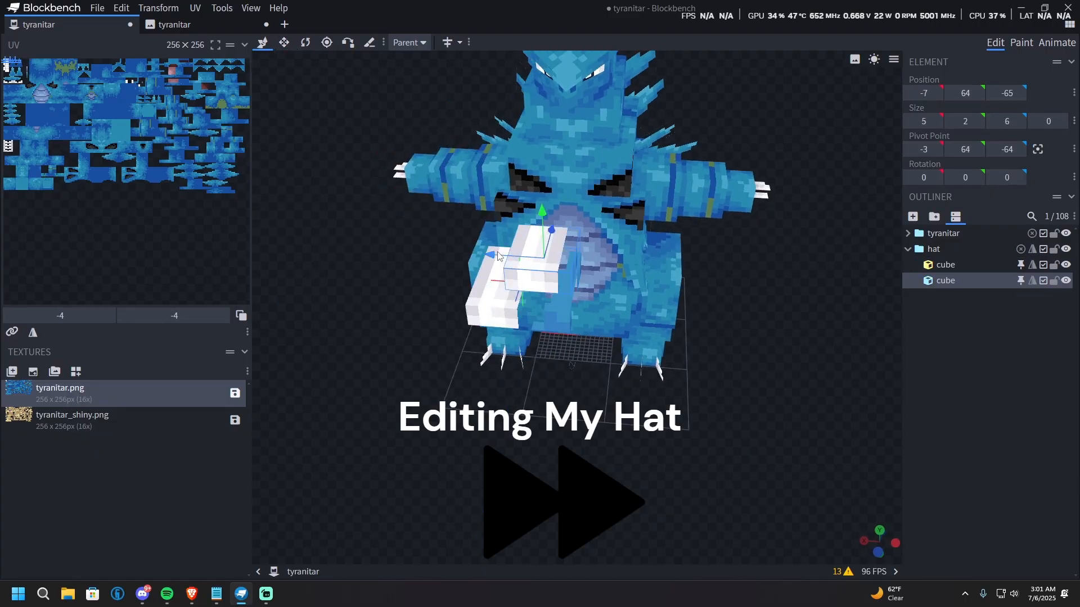
drag(497, 256, 622, 272)
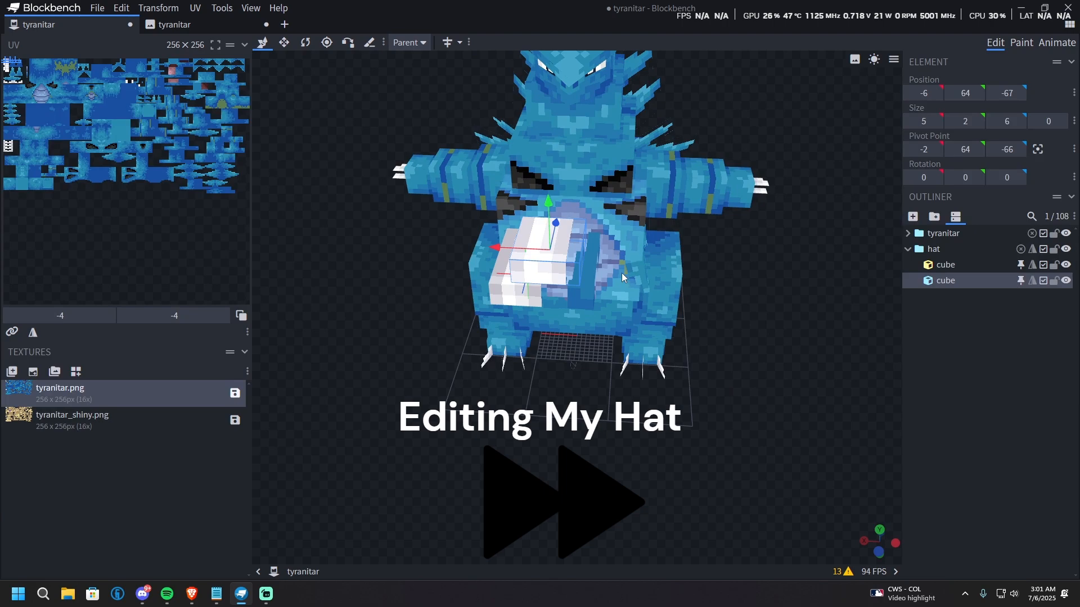
- Select both hat cubes and move their UV maps to the empty texture area at 200, 160
shift+click(575, 290)
drag(870, 302, 864, 298)
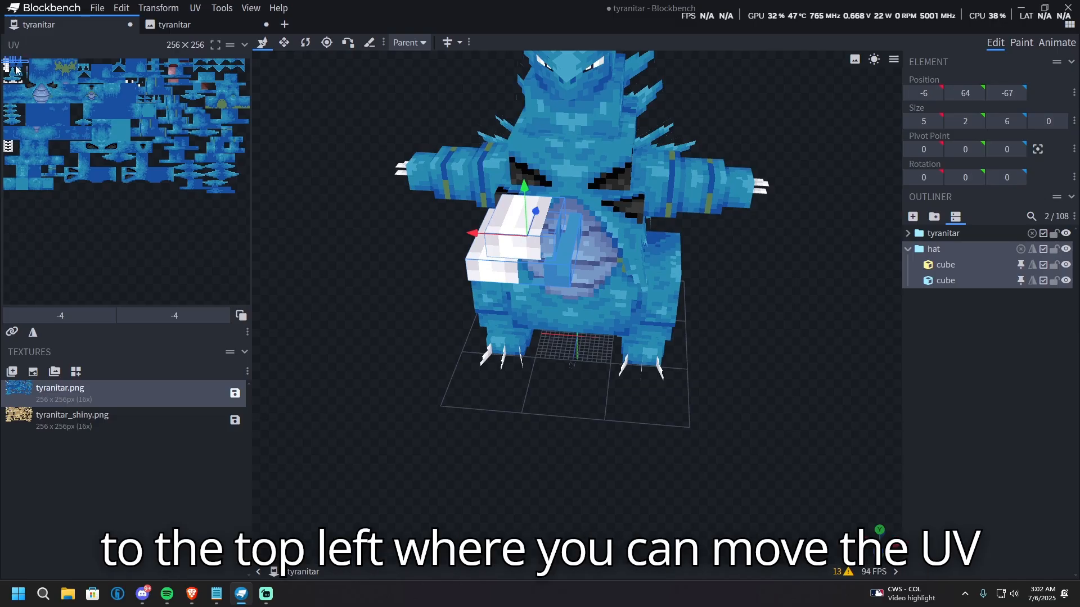
drag(14, 62, 211, 219)
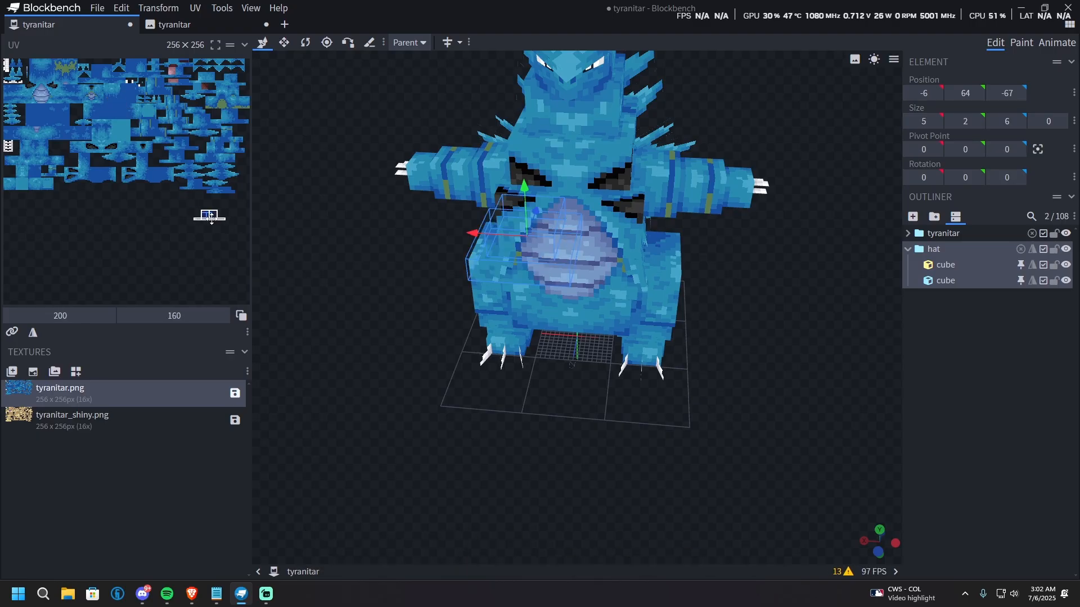
drag(873, 195, 872, 187)
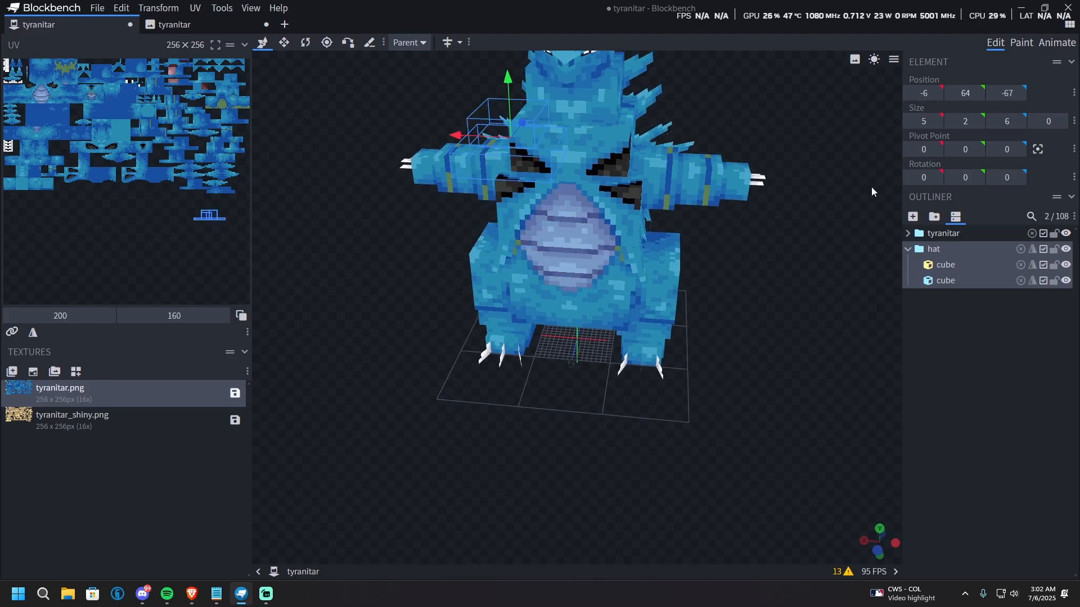
- Fill the faces of both hat cubes with the solid blue #46a5c9 in Paint mode
click(1022, 43)
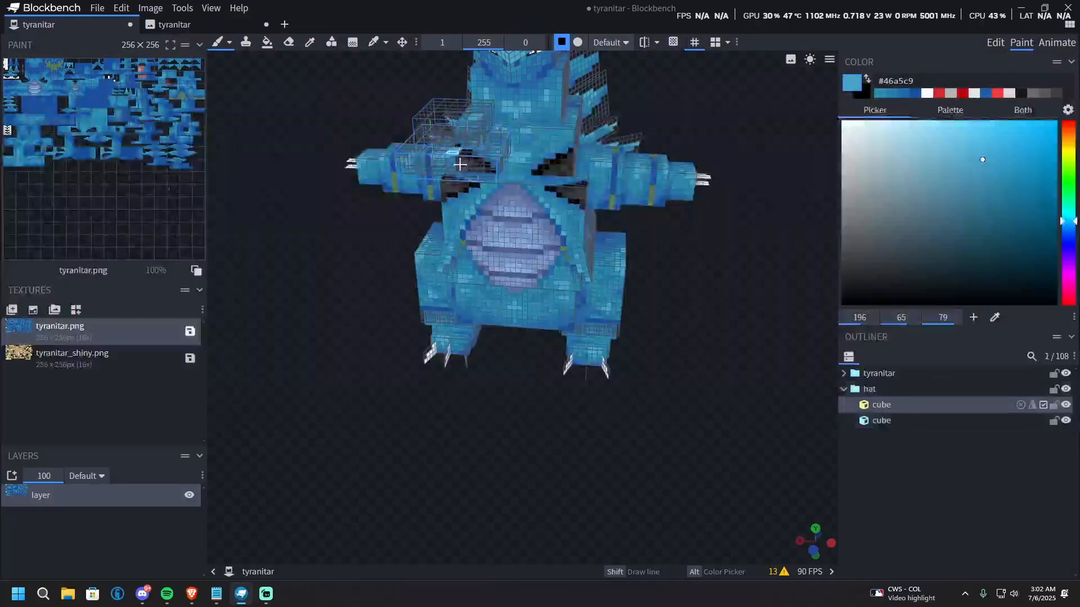
drag(338, 90, 383, 130)
click(267, 42)
click(554, 225)
mouse_move(776, 287)
mouse_down()
mouse_move(718, 238)
mouse_move(717, 343)
mouse_up()
- Shift the upper hat cube across the lower one in Edit mode and check its alignment with the texture grid shown
click(995, 43)
click(531, 303)
key(s)
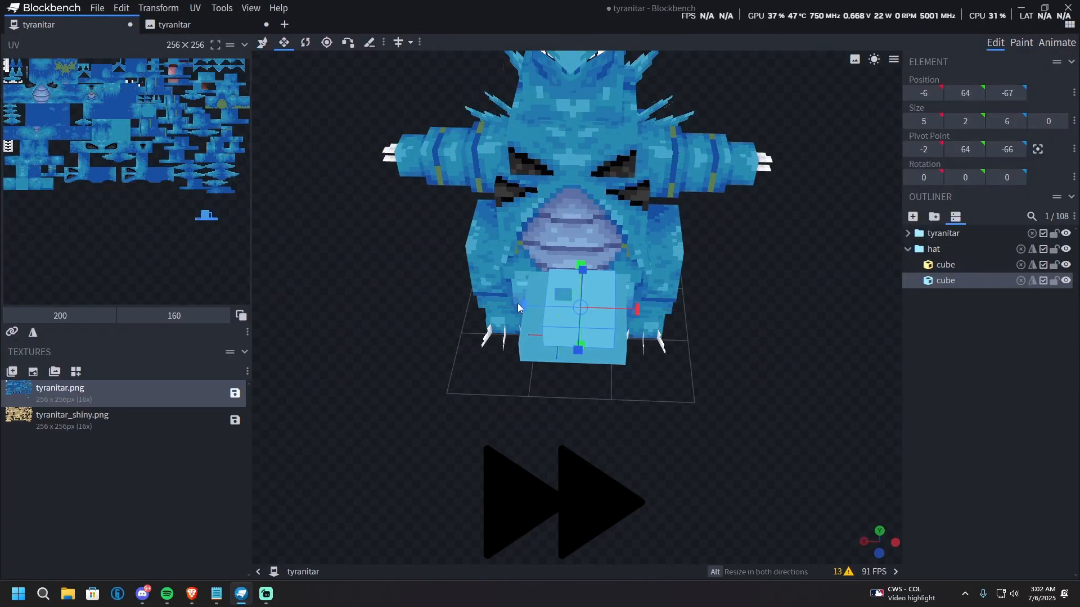
key(v)
drag(817, 323, 793, 280)
scroll(675, 236, down, 2)
click(562, 186)
drag(562, 191, 658, 194)
click(669, 197)
click(1021, 43)
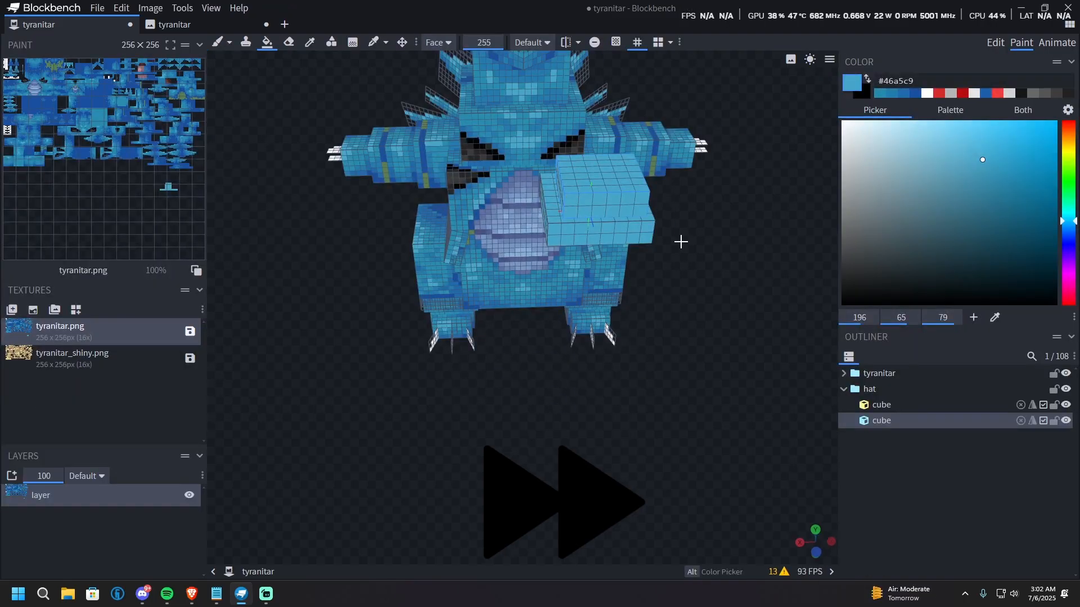
click(703, 298)
mouse_move(682, 241)
mouse_down()
mouse_move(355, 241)
mouse_move(435, 249)
mouse_move(428, 224)
mouse_up()
right_drag(429, 224, 672, 217)
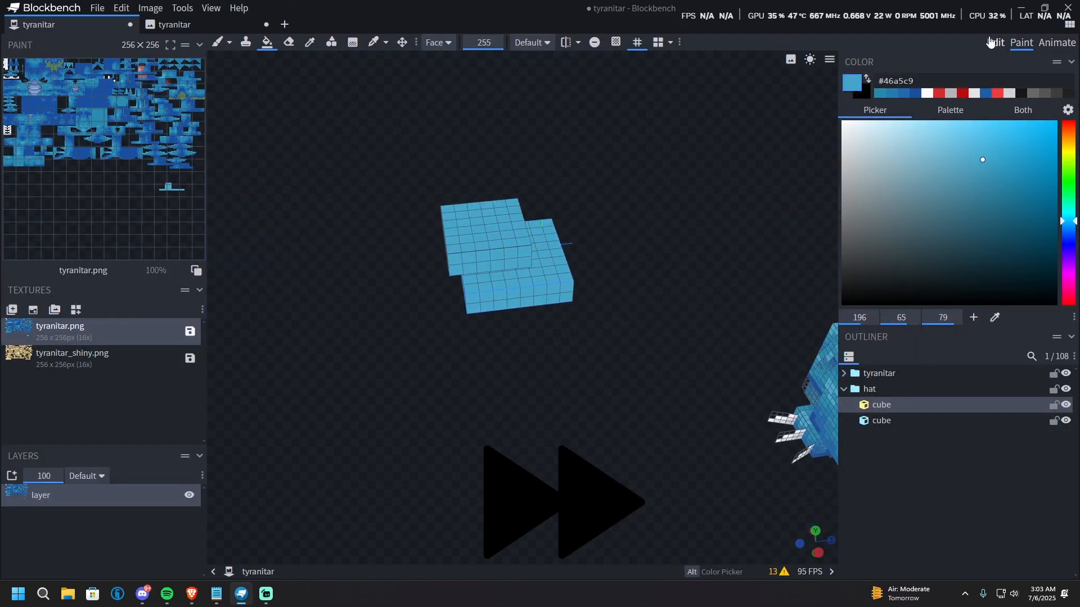
- Move the upper hat cube to -6, 63, -65 so it sits centred and lower on the brim cube
click(994, 43)
drag(572, 210, 541, 337)
click(284, 42)
key(v)
drag(641, 337, 640, 268)
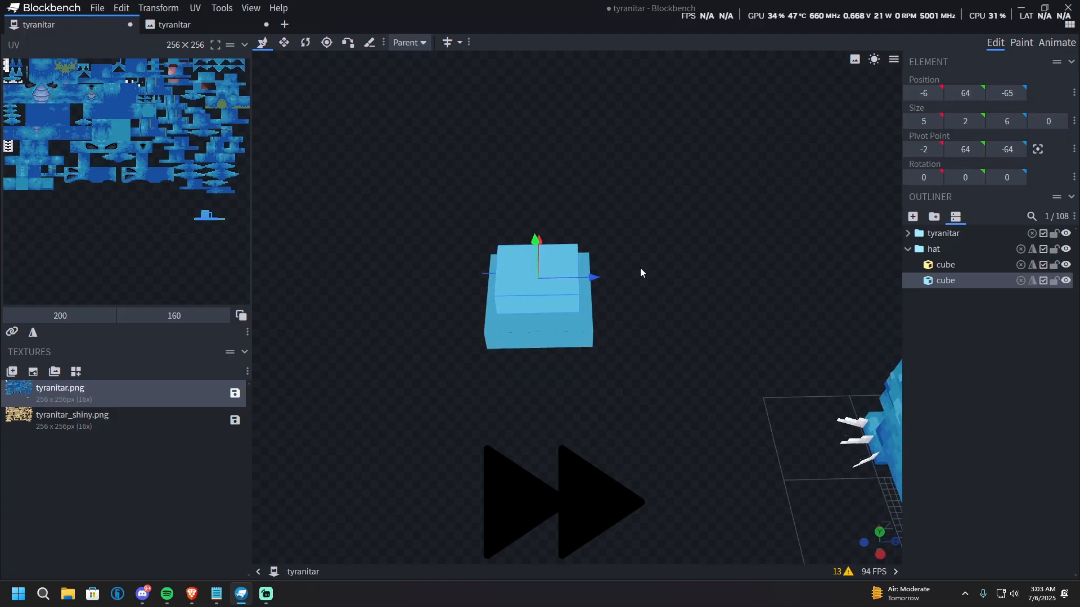
drag(537, 200, 537, 214)
- Widen the upper hat cube so its size is 6 × 2 × 6
drag(640, 268, 728, 251)
drag(500, 279, 488, 278)
key(v)
drag(748, 225, 798, 112)
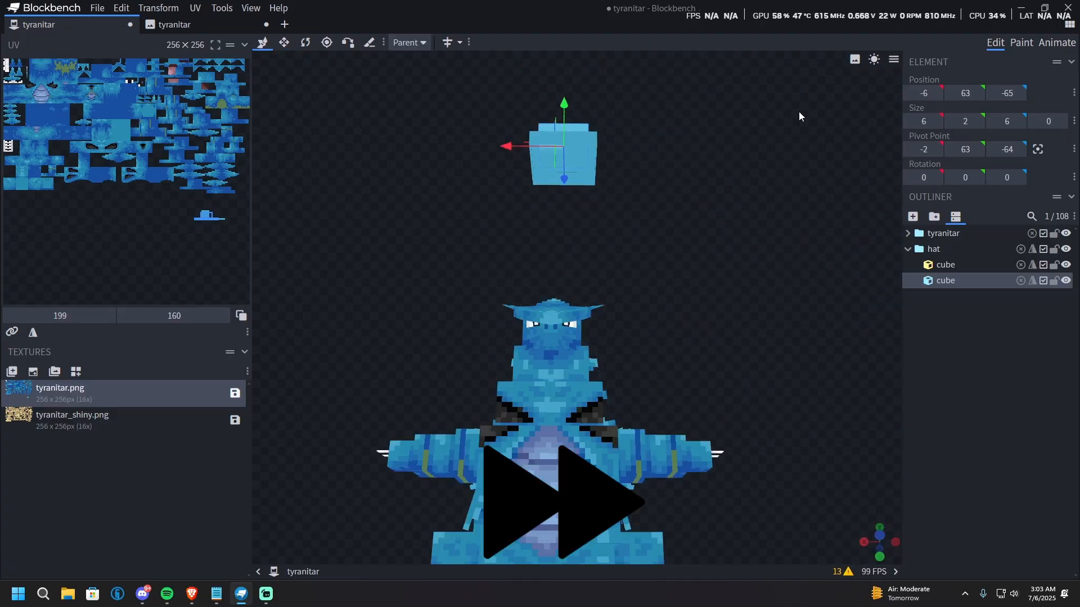
click(1021, 42)
click(994, 43)
- Move the whole hat group onto the top of Tyranitar's head, with its brim cube at -4, 69, -9
drag(703, 140, 703, 241)
click(933, 249)
drag(565, 200, 585, 146)
drag(713, 253, 748, 260)
drag(544, 196, 542, 147)
drag(564, 183, 544, 223)
drag(821, 314, 799, 255)
drag(457, 284, 441, 285)
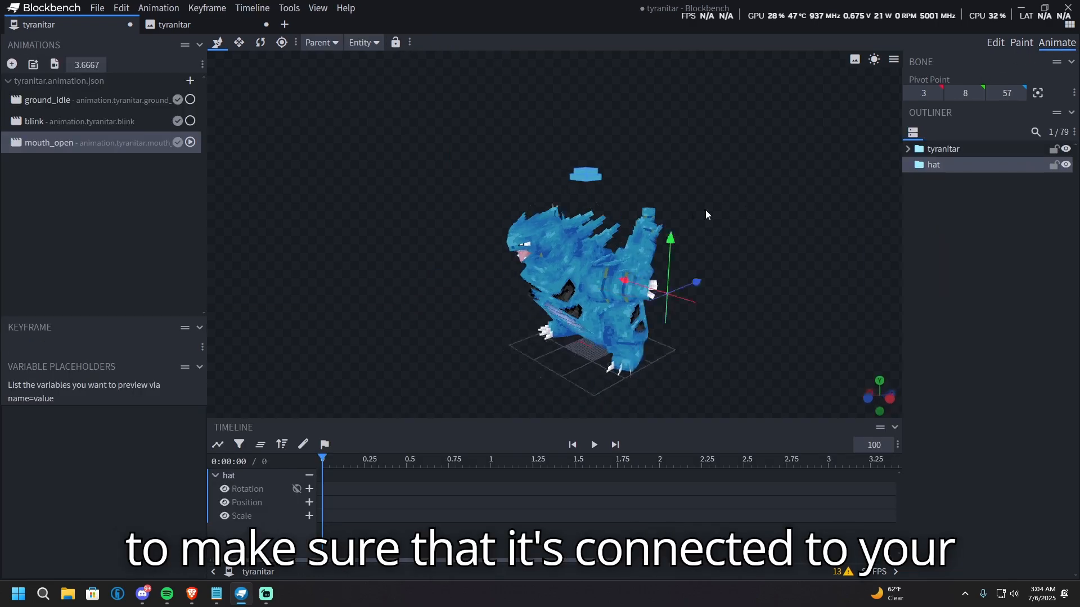
- Inspect the hat's placement relative to Tyranitar's head in the animated pose
drag(706, 210, 625, 187)
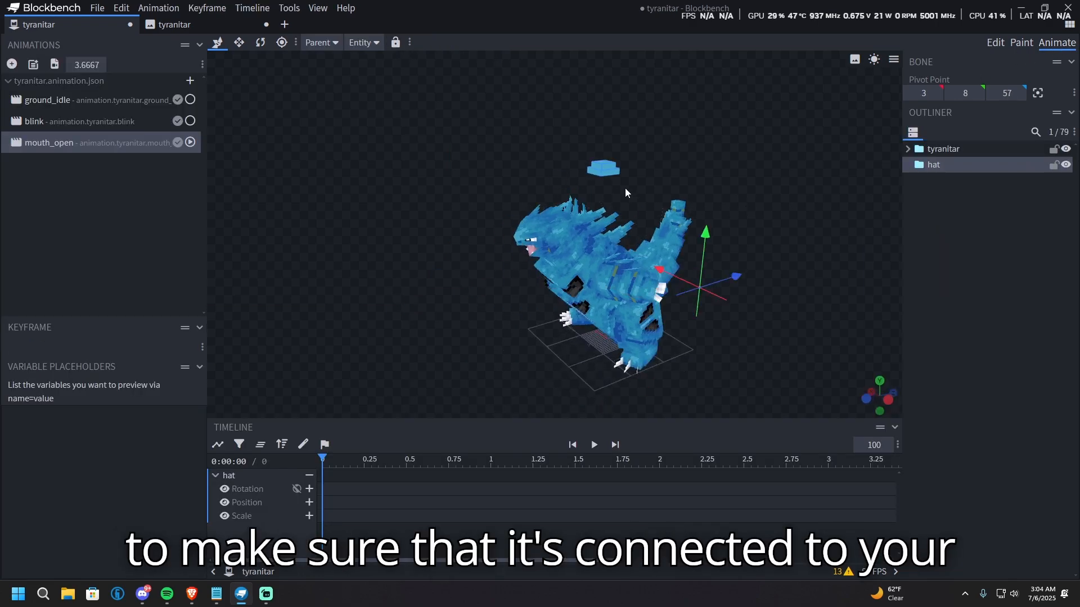
click(1021, 42)
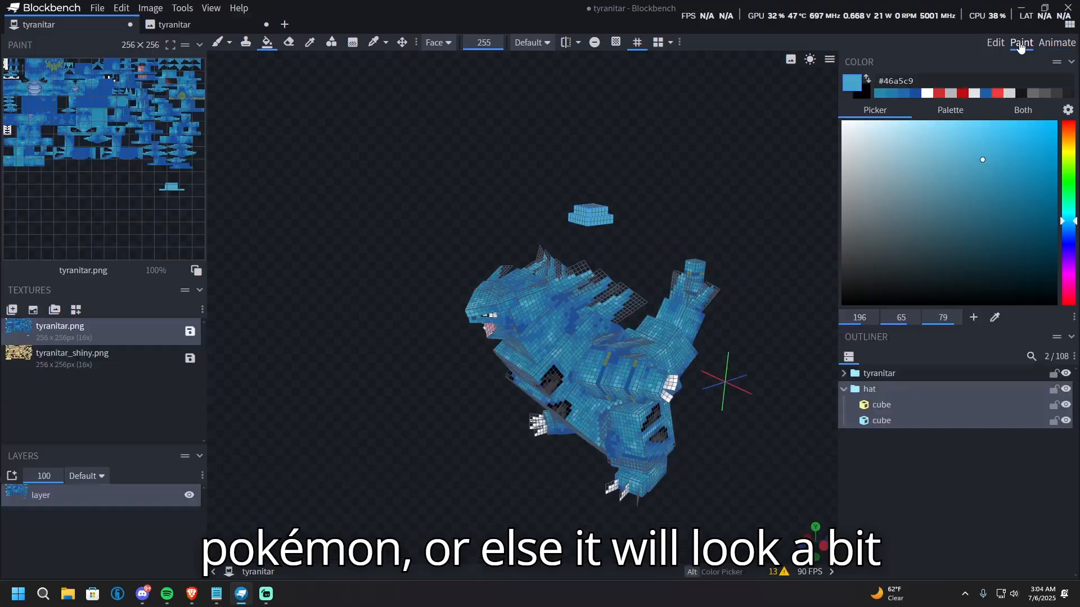
click(998, 45)
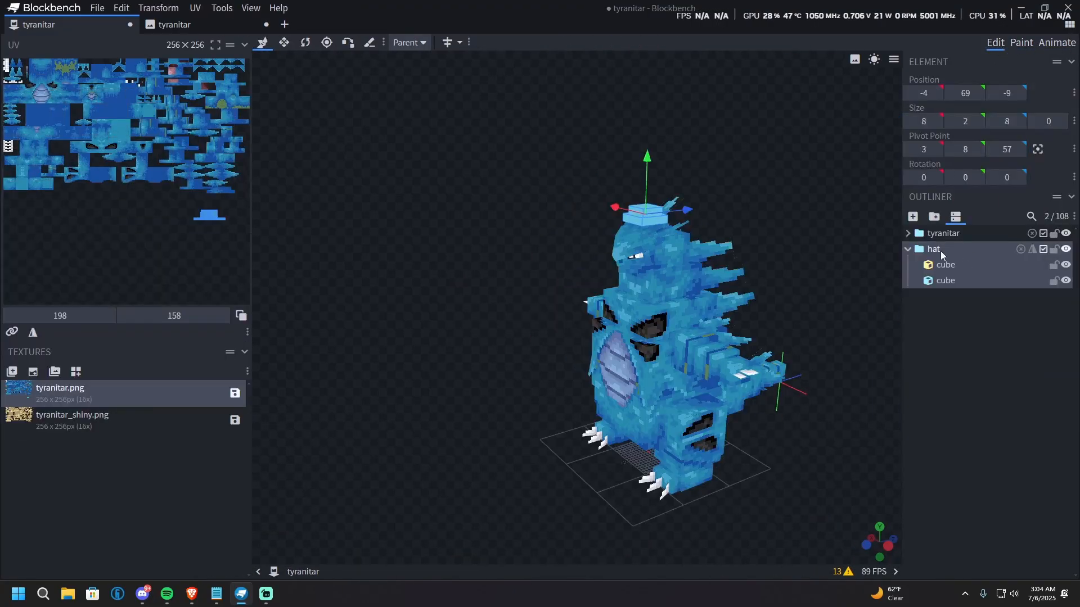
- Nest the hat folder inside the neck group of the tyranitar model and check the hat in Animate mode
click(668, 249)
scroll(984, 363, down, 1)
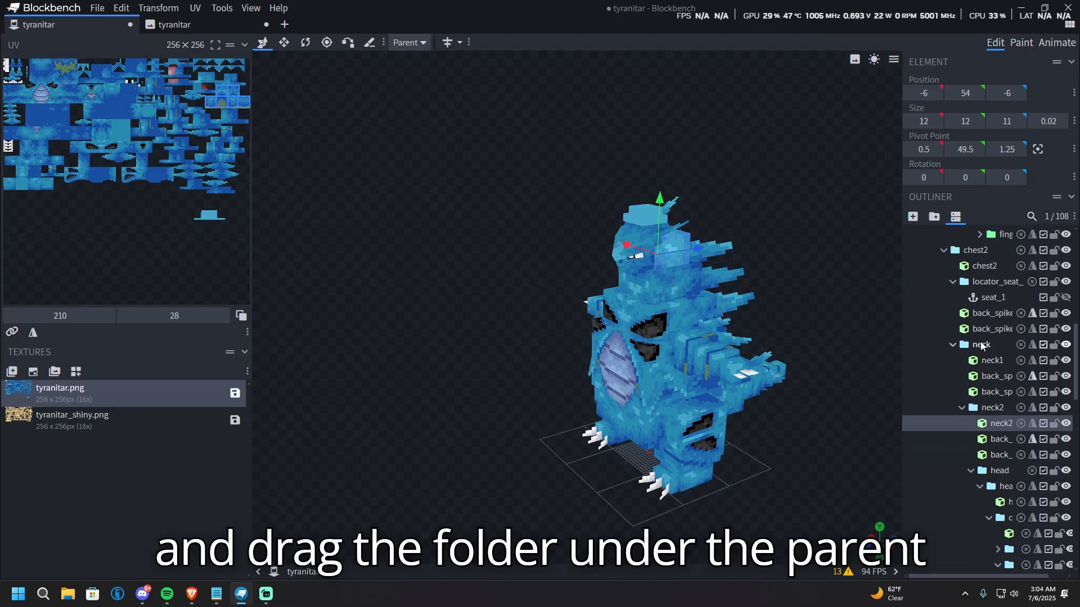
scroll(963, 336, up, 6)
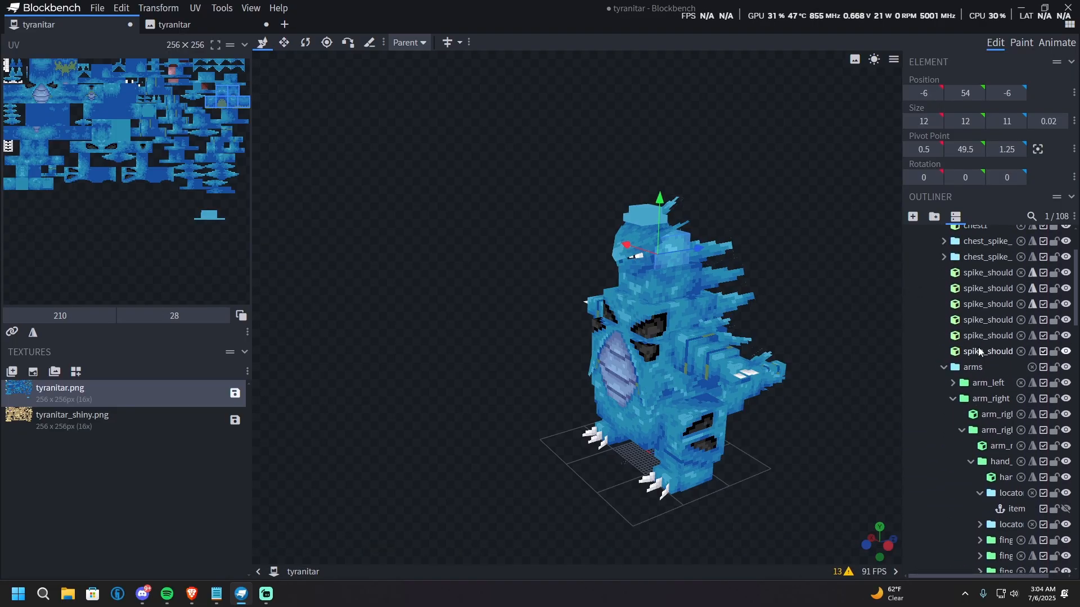
scroll(978, 349, up, 3)
scroll(978, 349, down, 8)
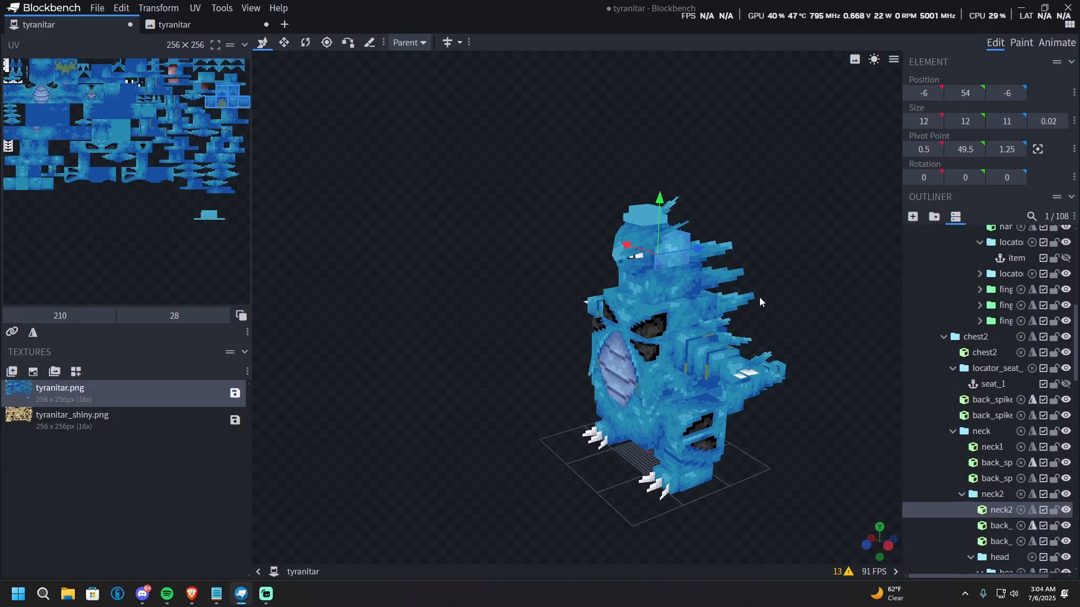
scroll(992, 414, down, 3)
scroll(989, 409, down, 10)
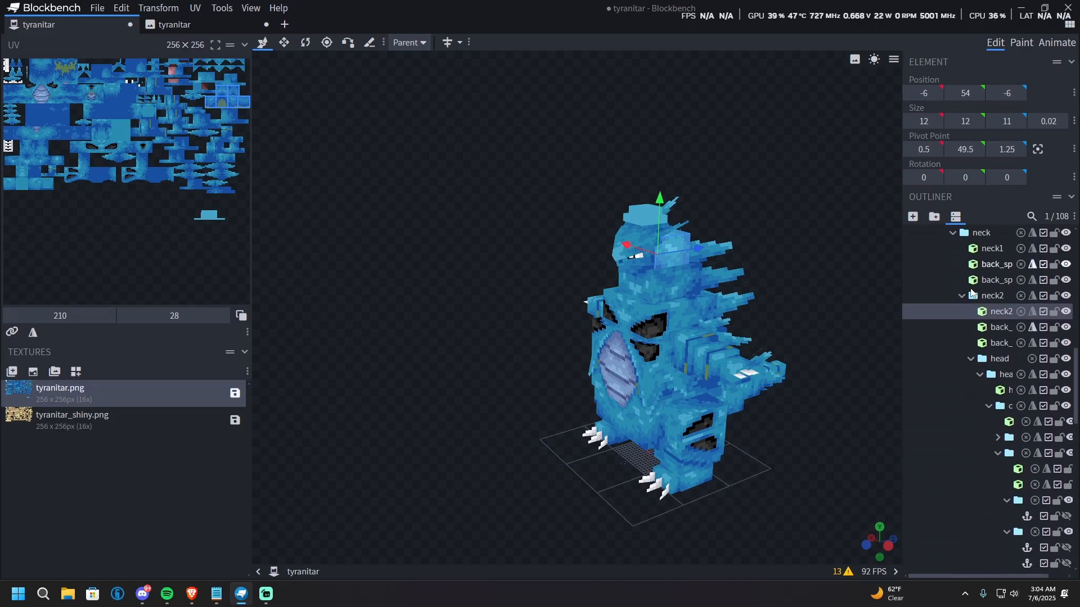
drag(935, 433, 958, 326)
scroll(954, 350, up, 10)
scroll(954, 347, up, 1)
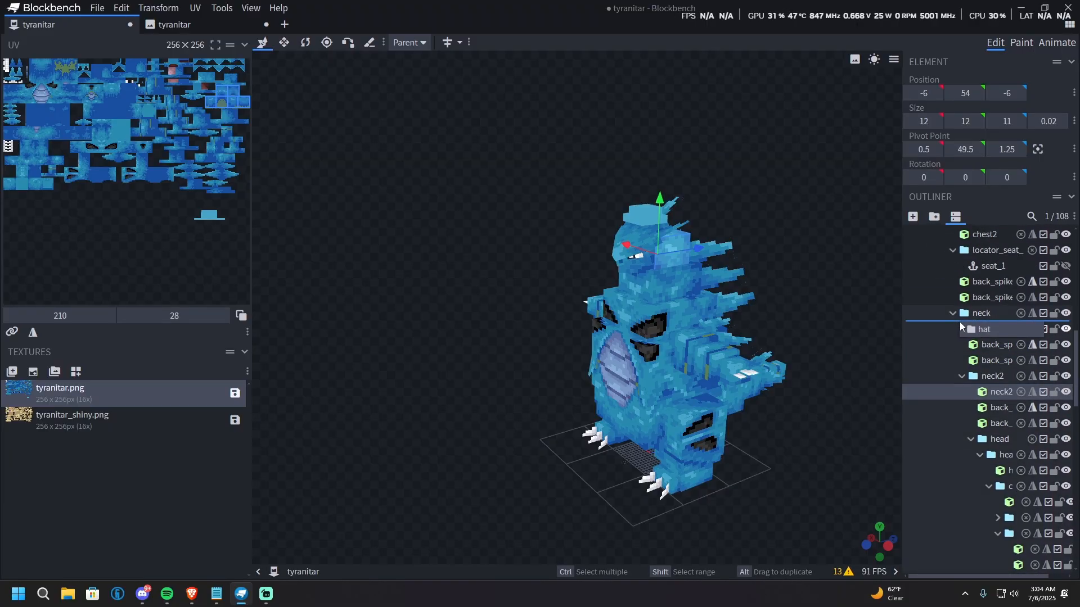
click(961, 328)
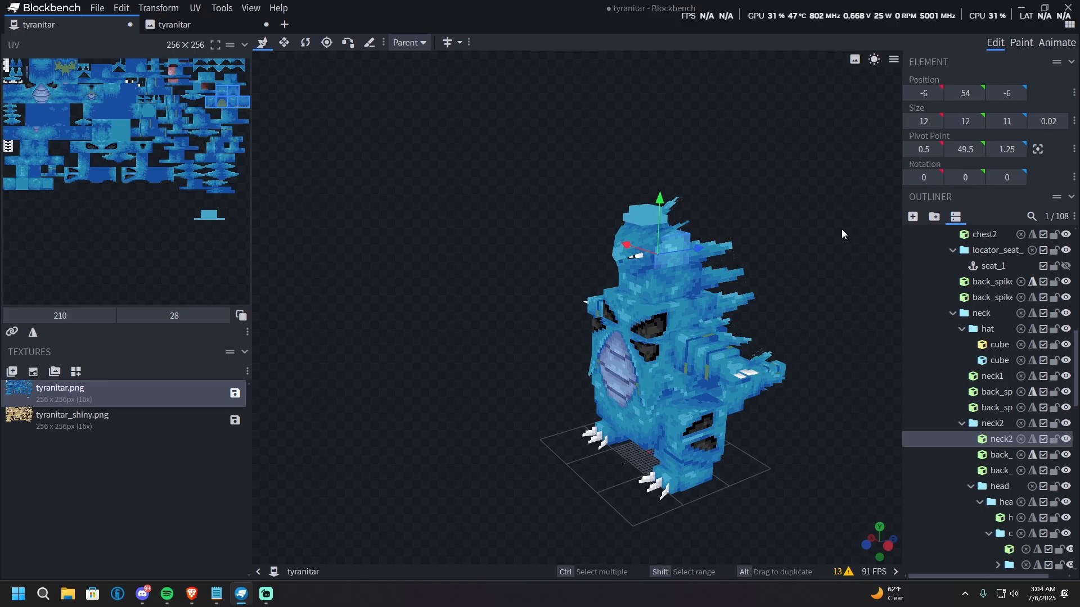
click(1060, 42)
drag(747, 135, 600, 222)
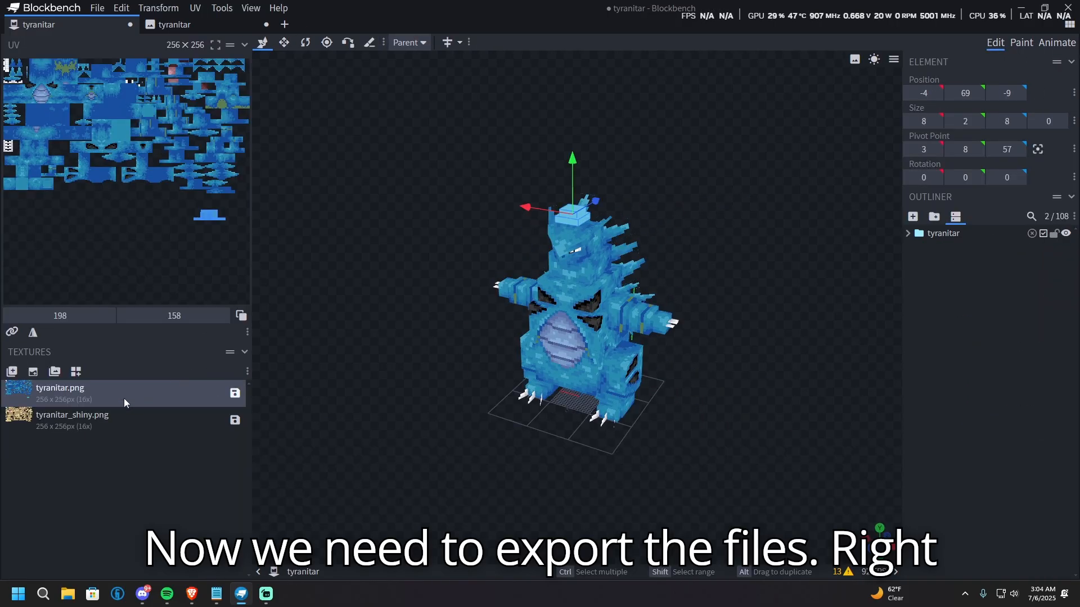
- Save the tyranitar.png texture to Downloads under the name tyranitar_video.png
right_click(124, 398)
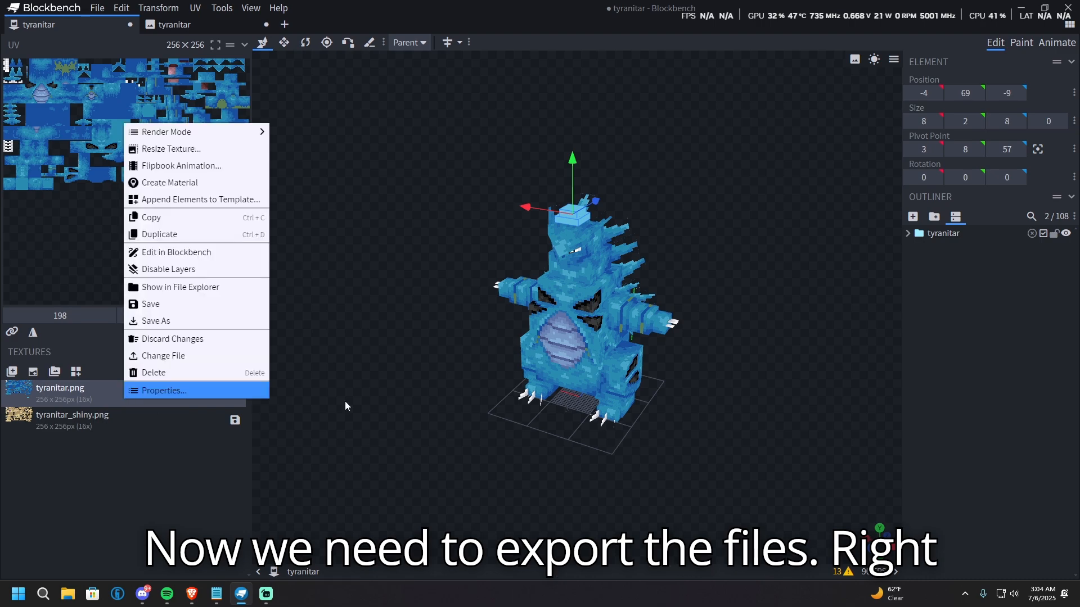
click(147, 320)
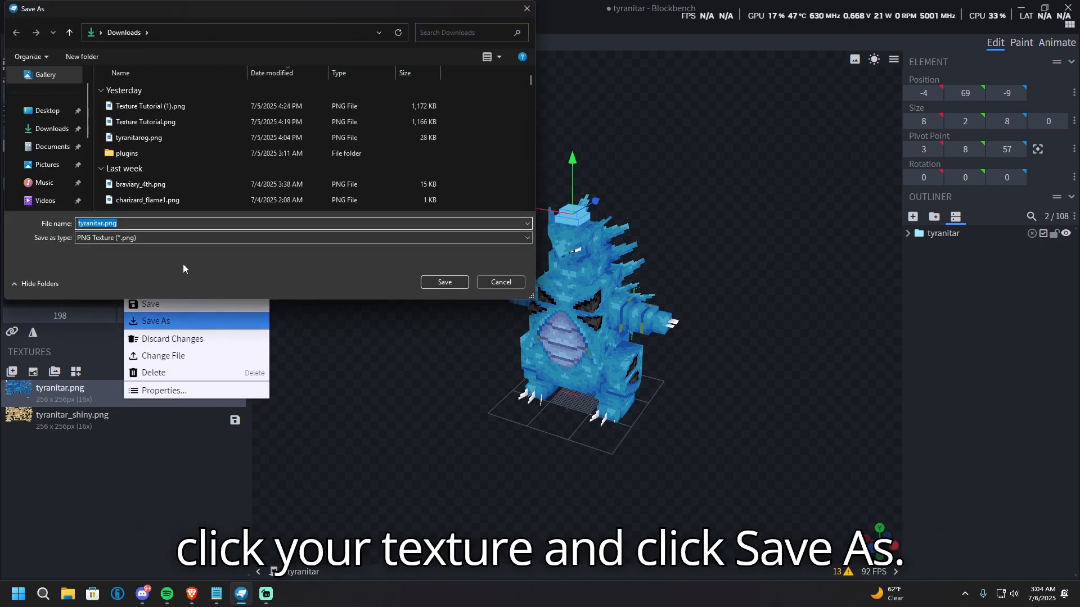
click(101, 224)
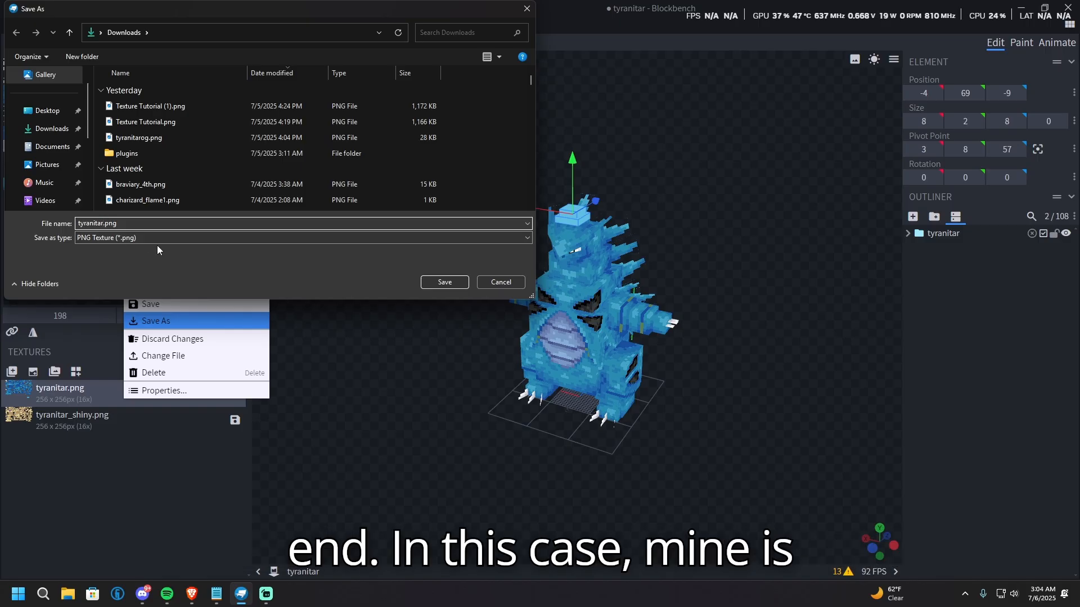
text(_video)
key(Return)
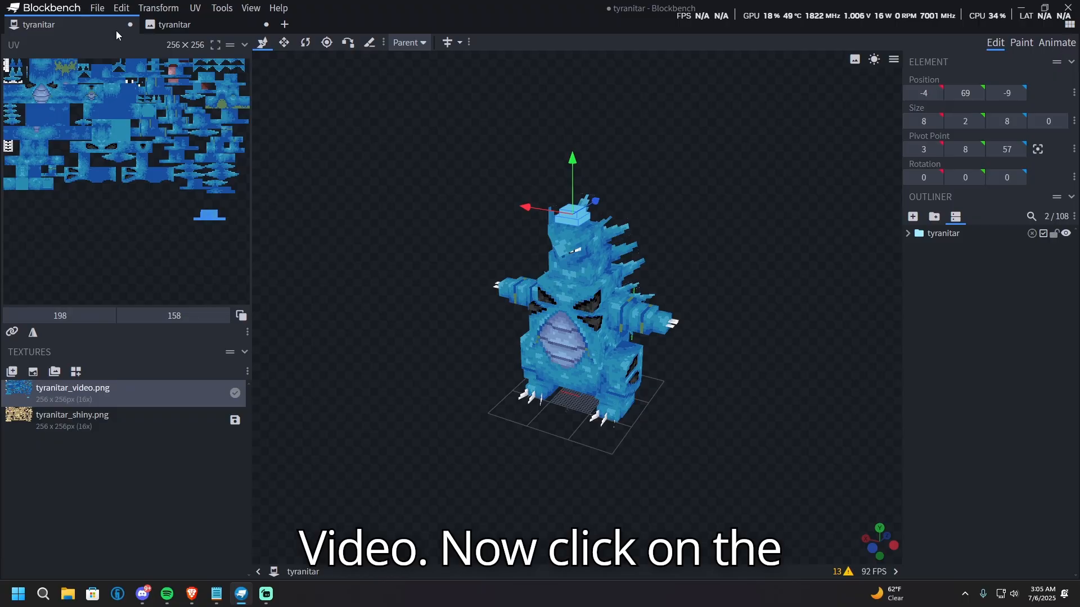
- Export the model as Bedrock geometry to Downloads with the file name tyranitar_video.geo.json
click(97, 7)
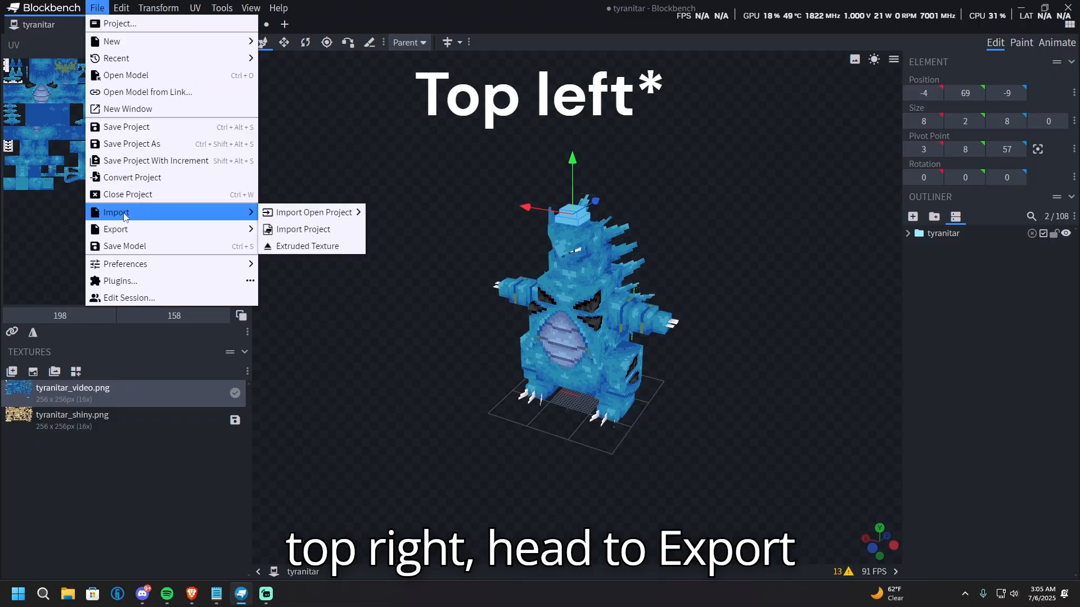
mouse_move(212, 236)
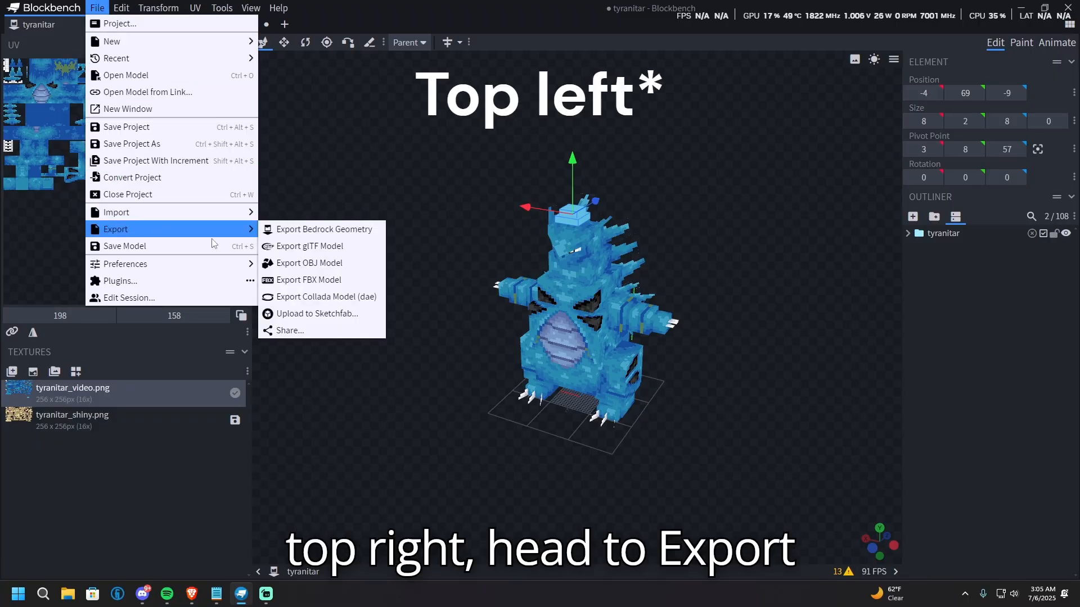
click(275, 228)
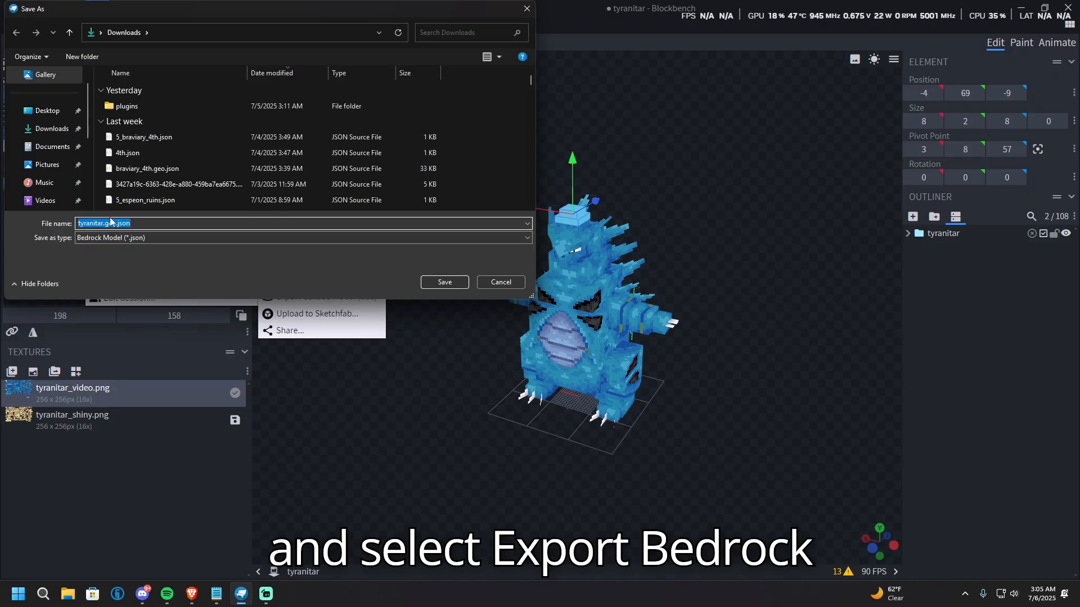
click(102, 224)
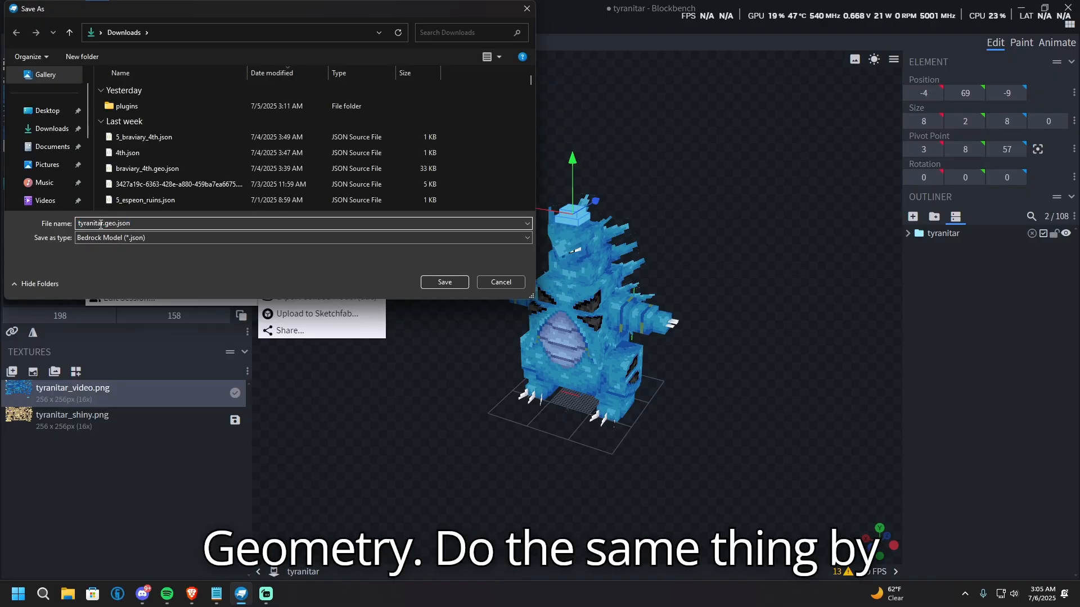
text(_)
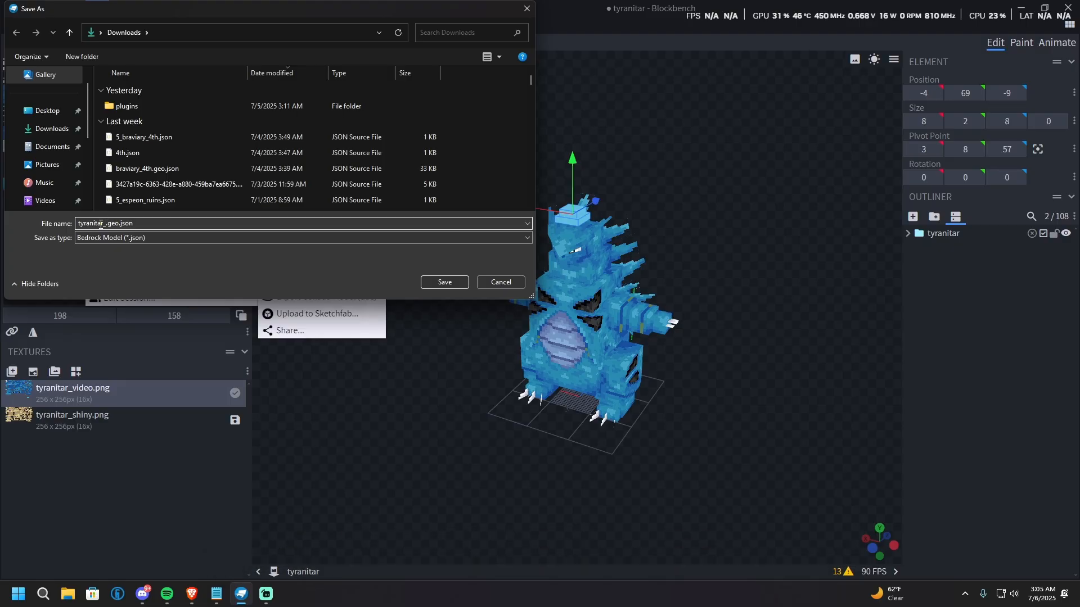
text(video)
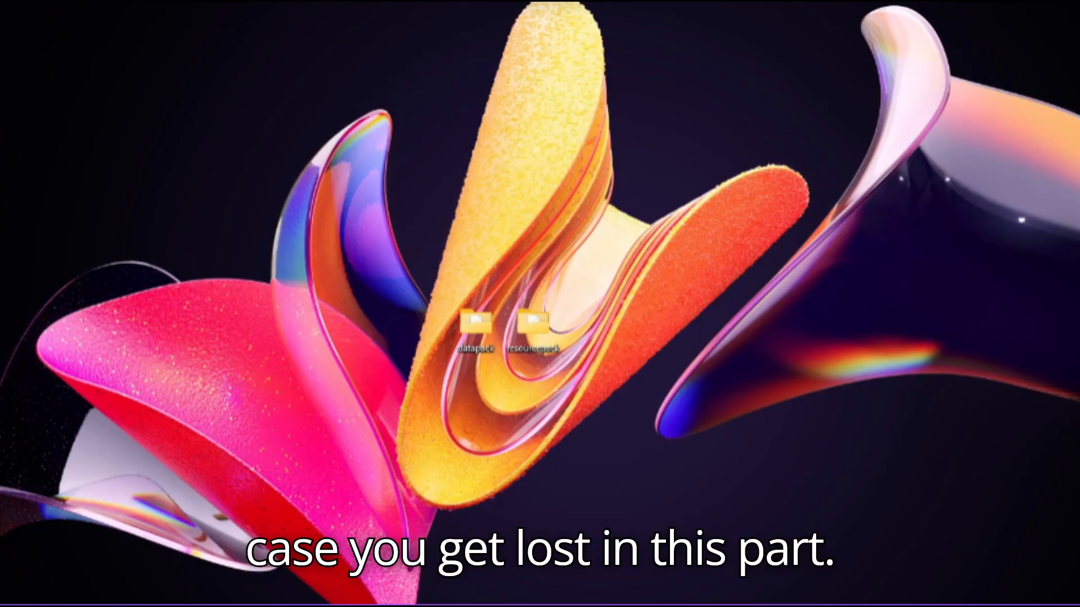
- Switch to the datapack folder on the desktop and open data/cobblemon/species_features
double_click(478, 332)
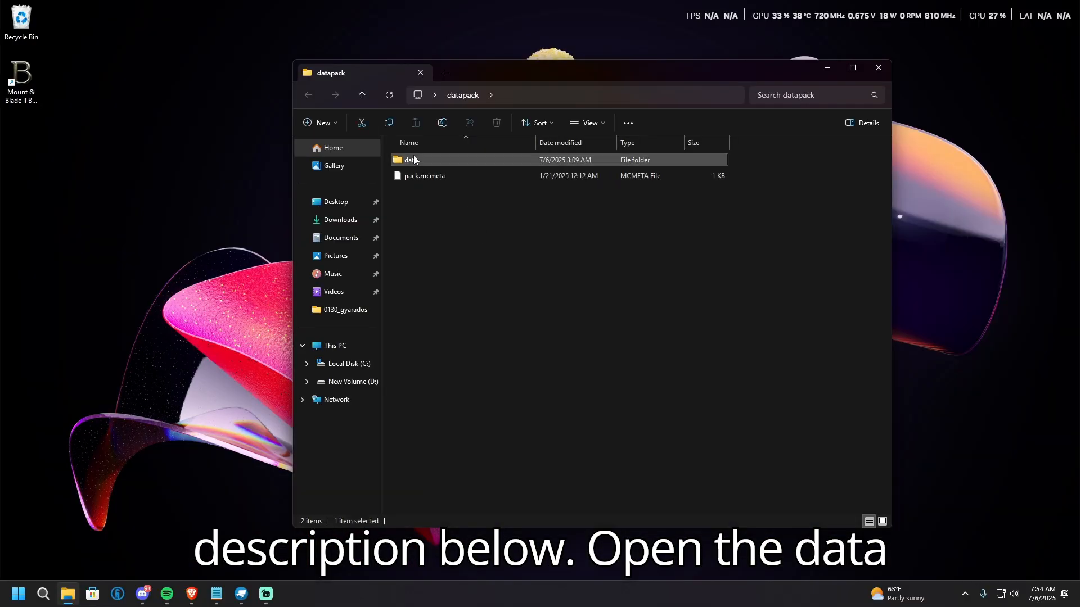
double_click(371, 145)
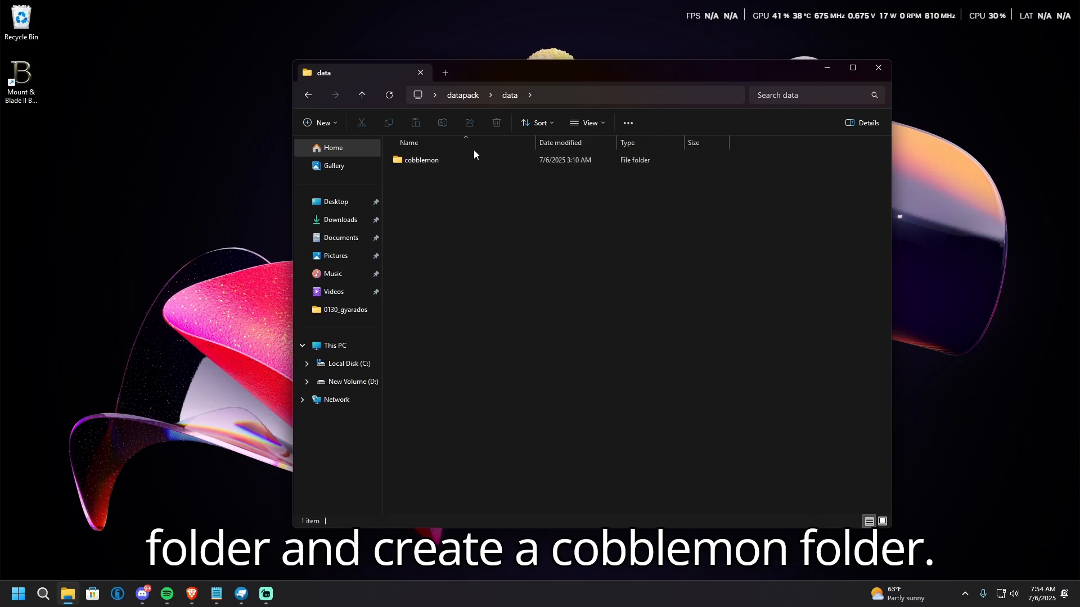
double_click(423, 160)
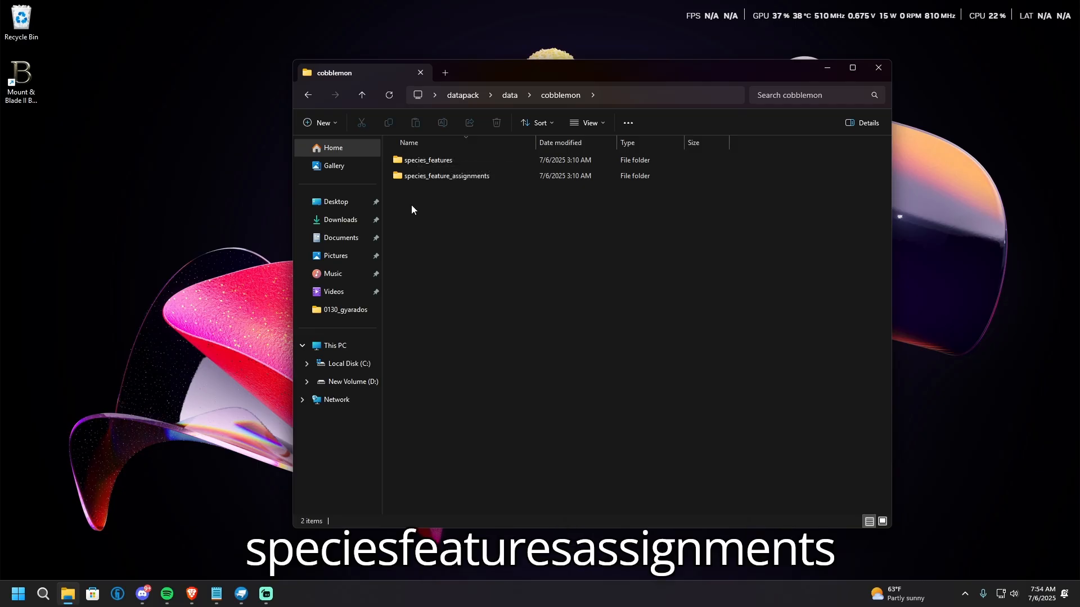
click(431, 162)
double_click(430, 162)
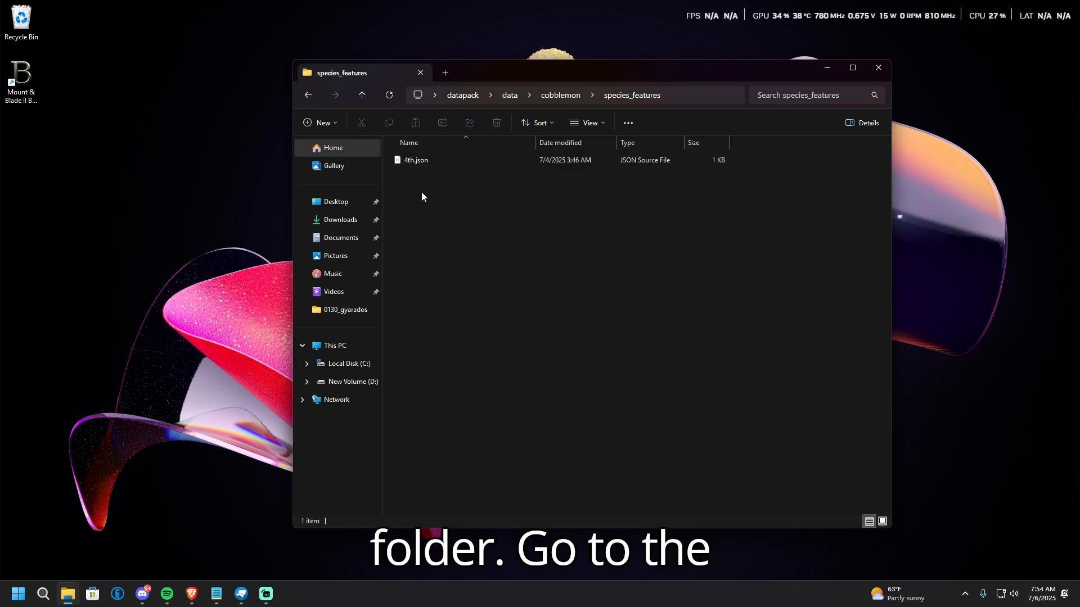
- Rename the 4th.json file in species_features to video.json
right_click(414, 161)
click(447, 359)
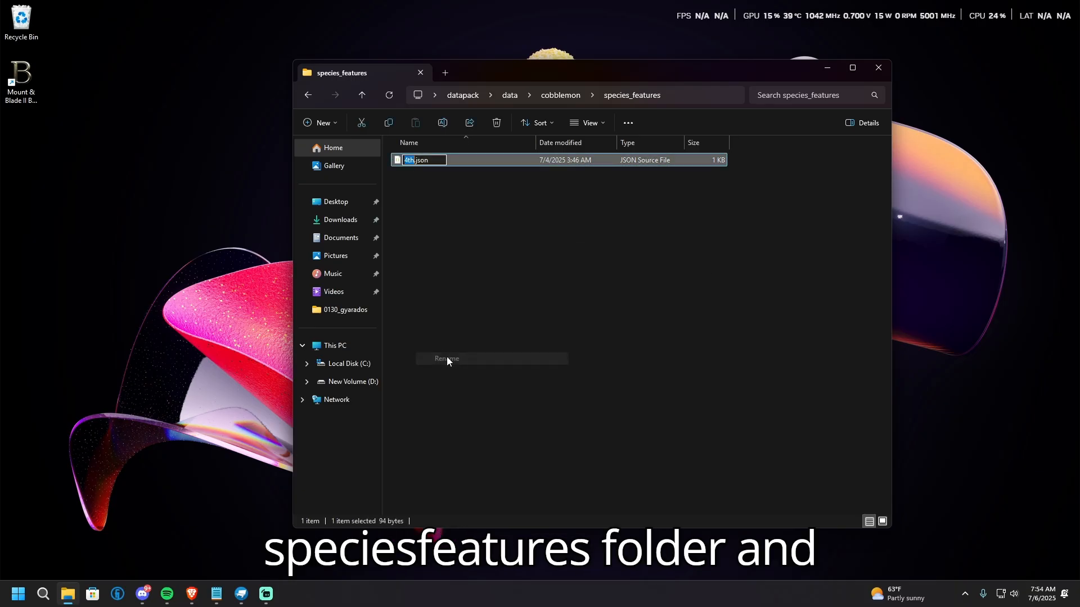
text(cide)
key(BackSpace)
key(BackSpace)
key(BackSpace)
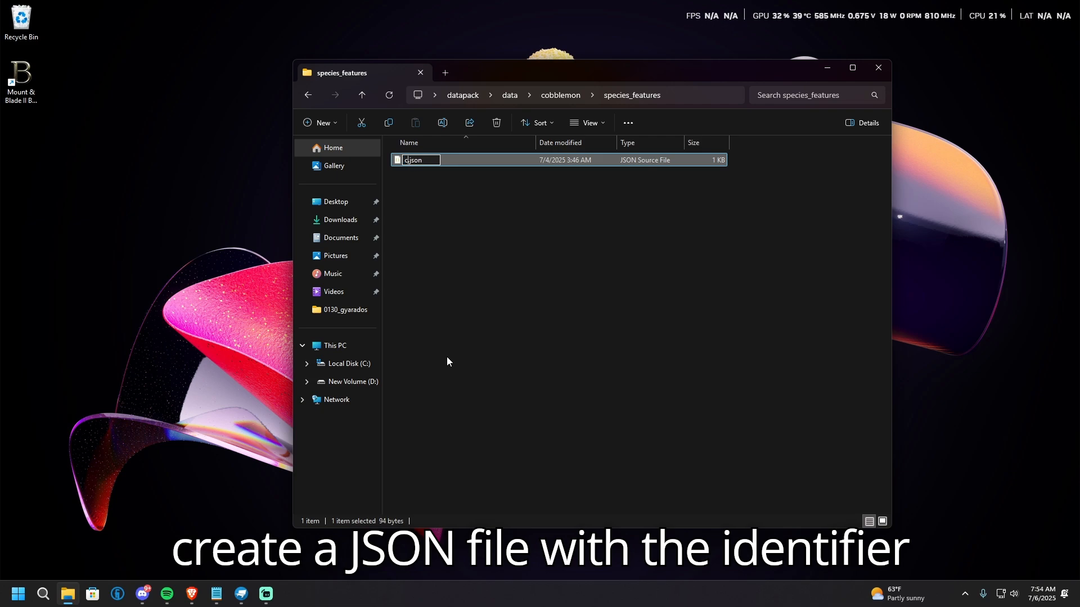
text(video)
key(Return)
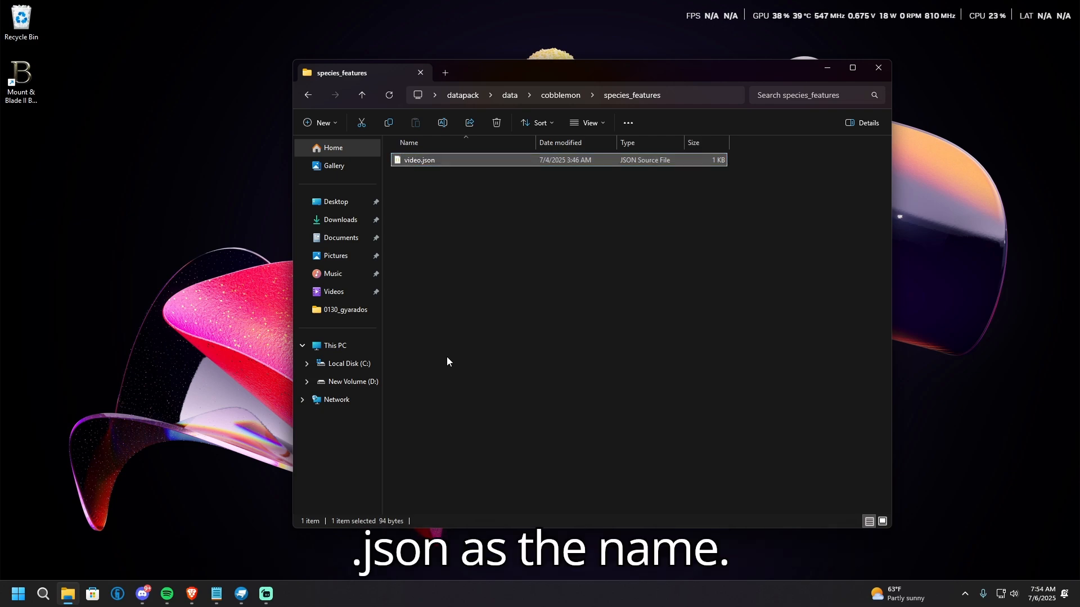
- Open video.json from species_features in Visual Studio Code and change its "keys" entry to "video"
right_click(507, 160)
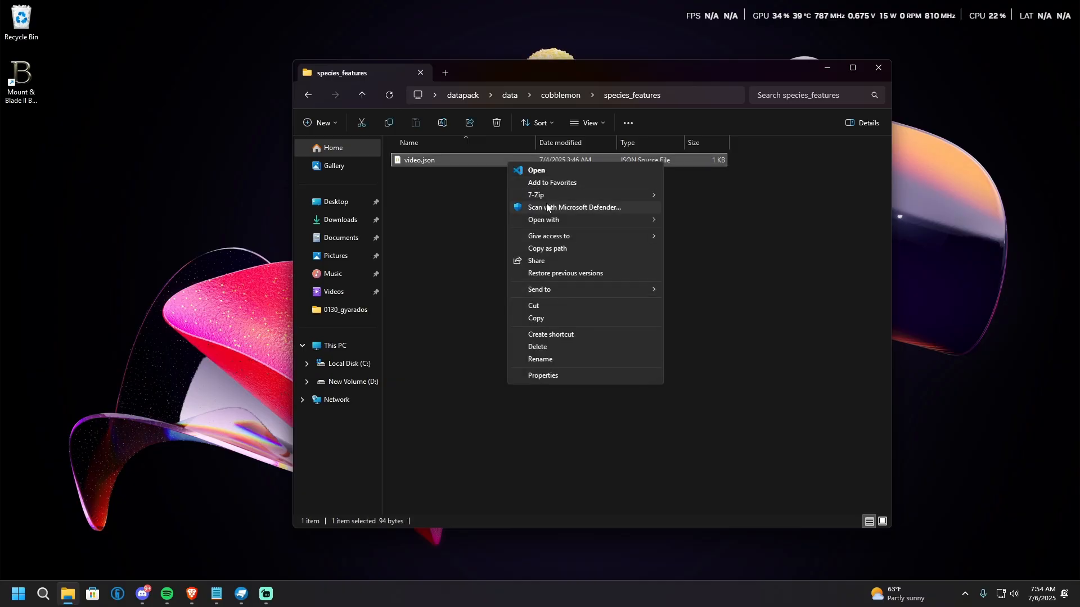
mouse_move(572, 218)
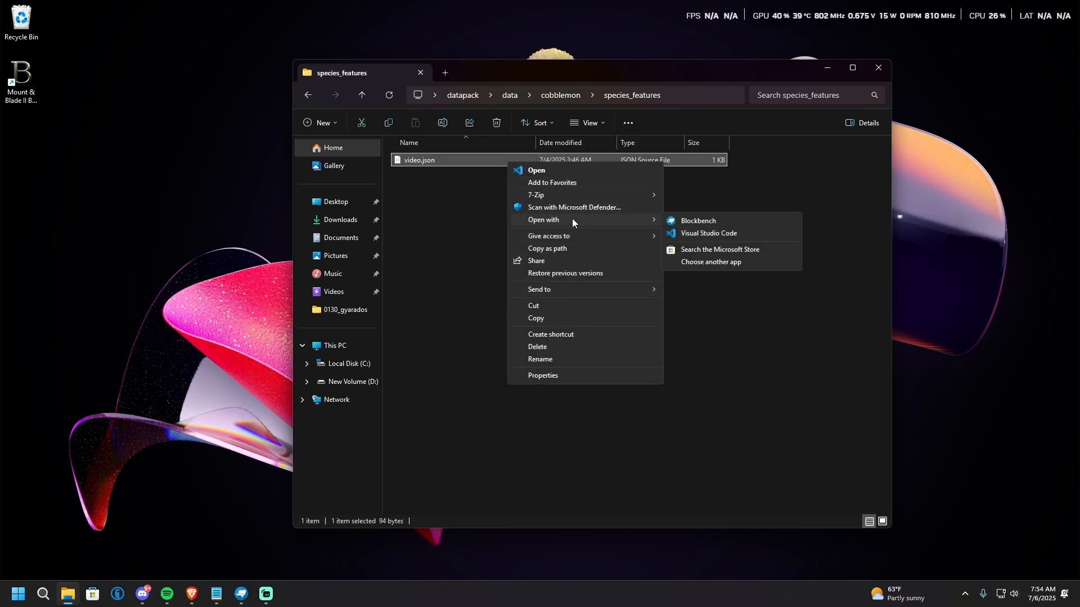
click(709, 220)
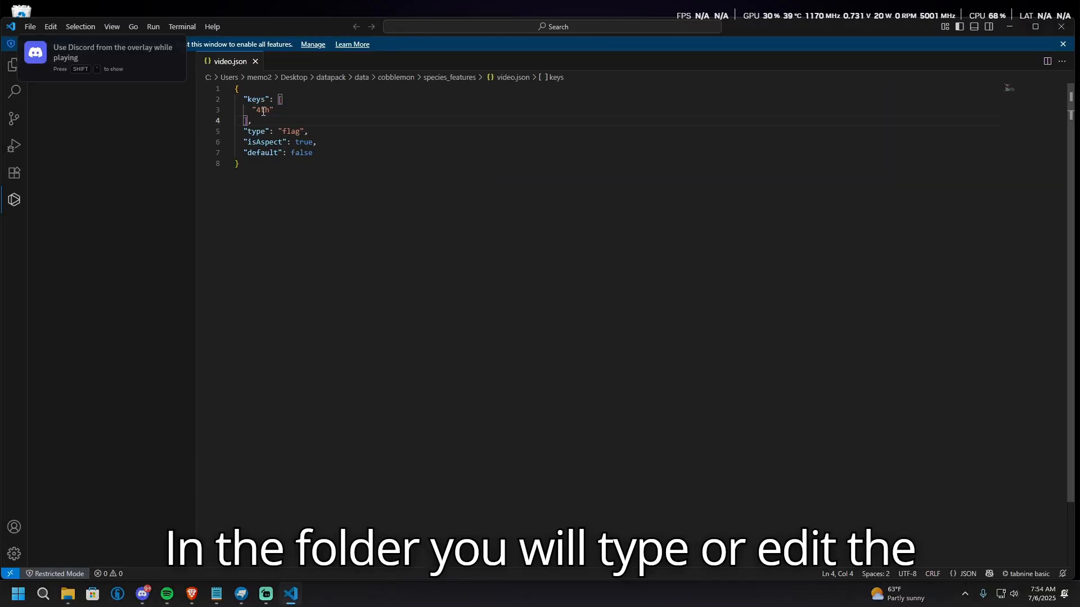
click(265, 111)
double_click(264, 111)
text(vide)
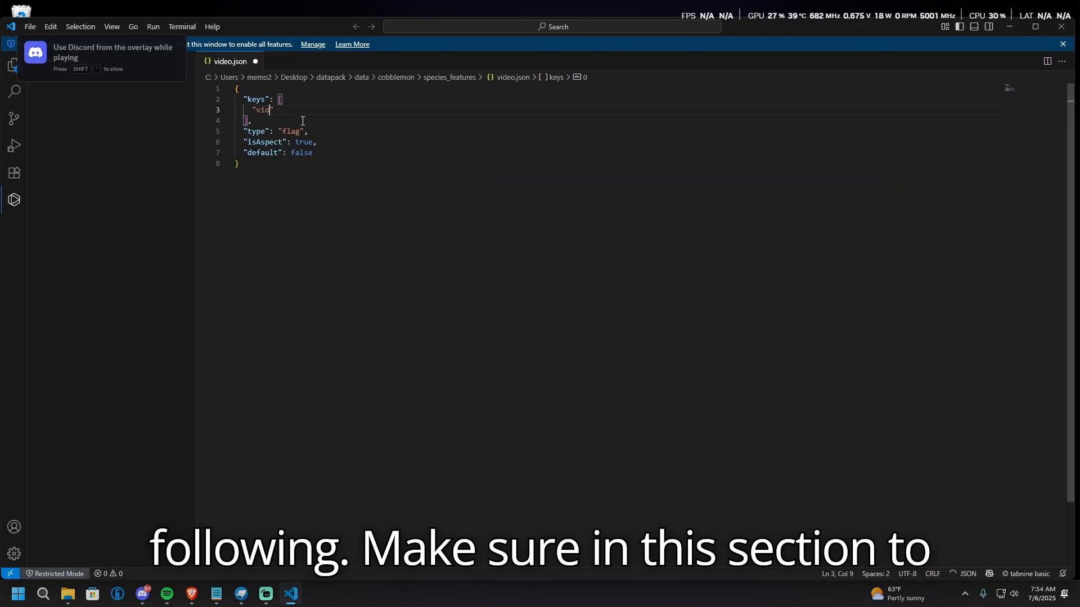
text(o)
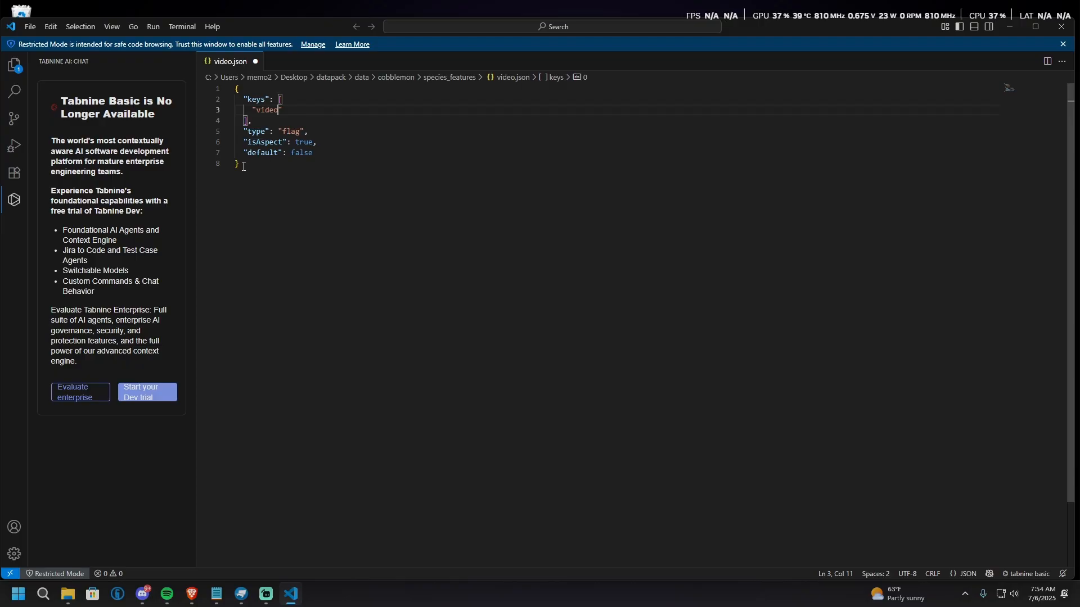
drag(244, 100, 237, 109)
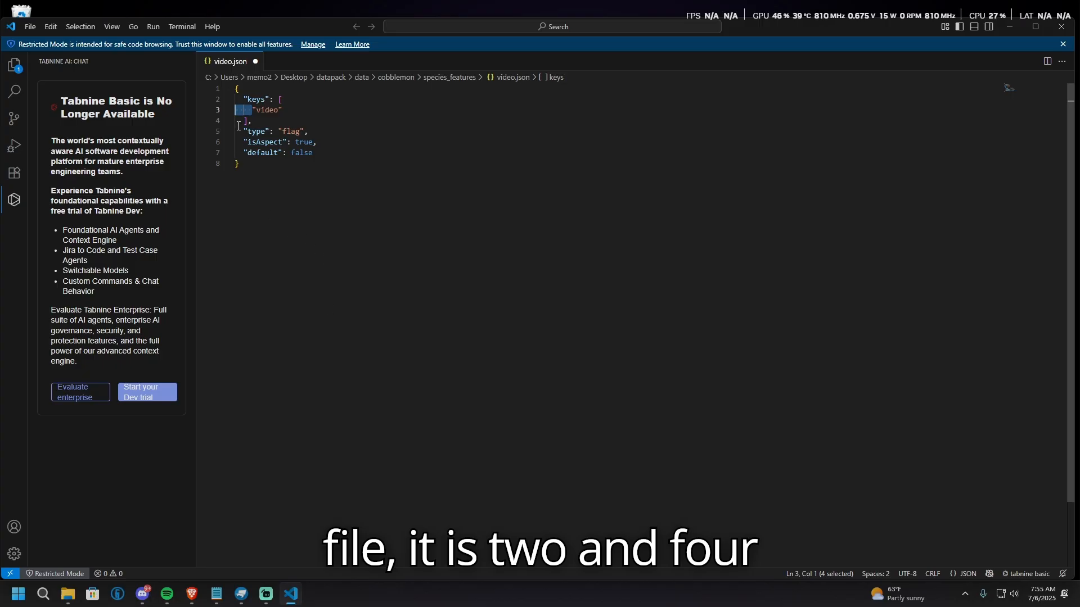
drag(243, 120, 235, 120)
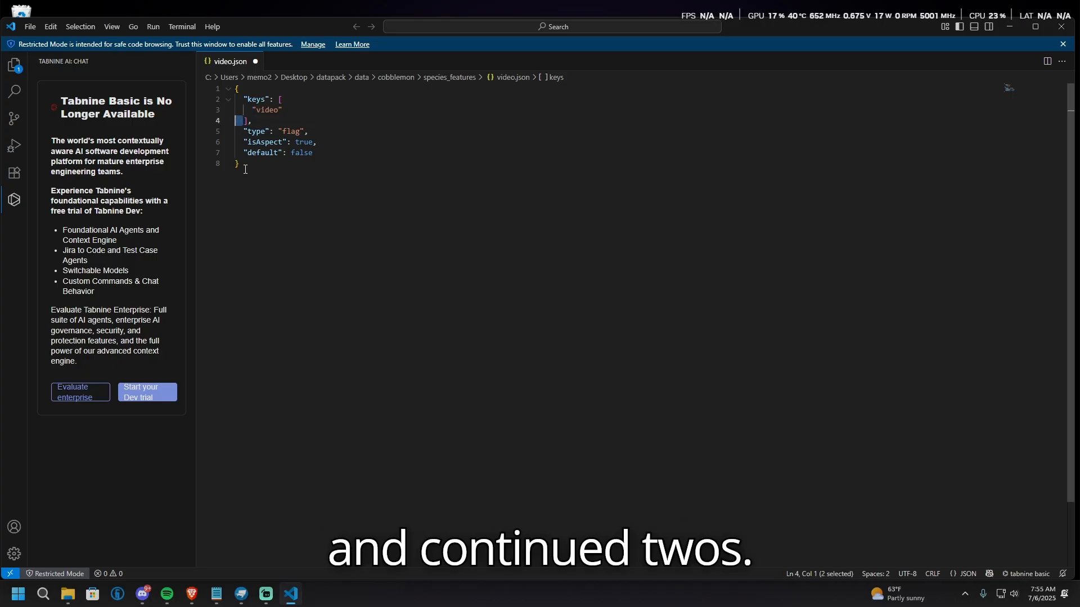
click(337, 290)
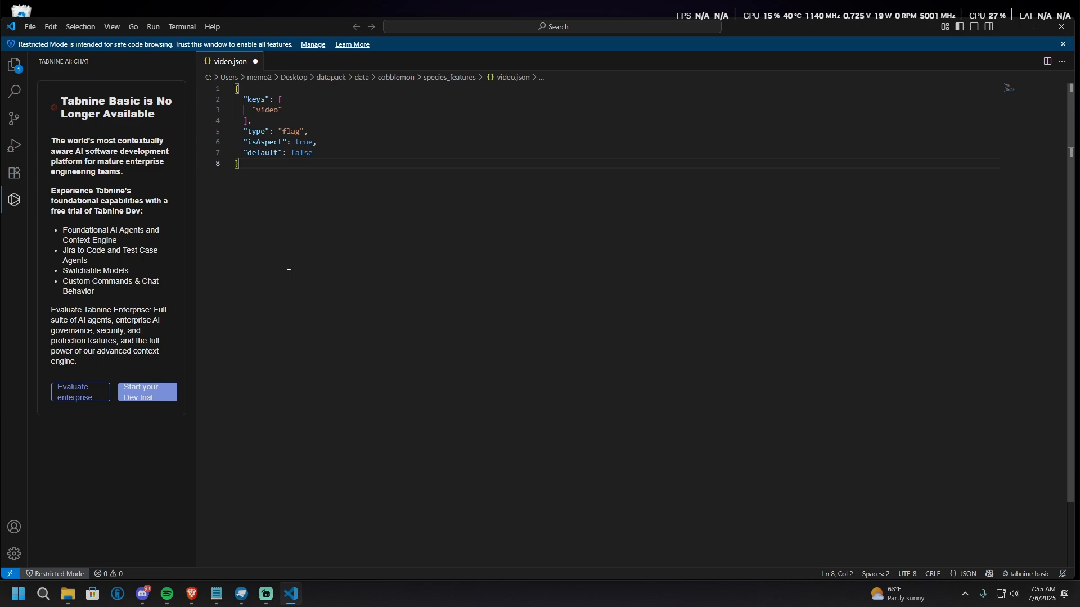
- Save the edited file over video.json in species_features and close the editor
click(28, 26)
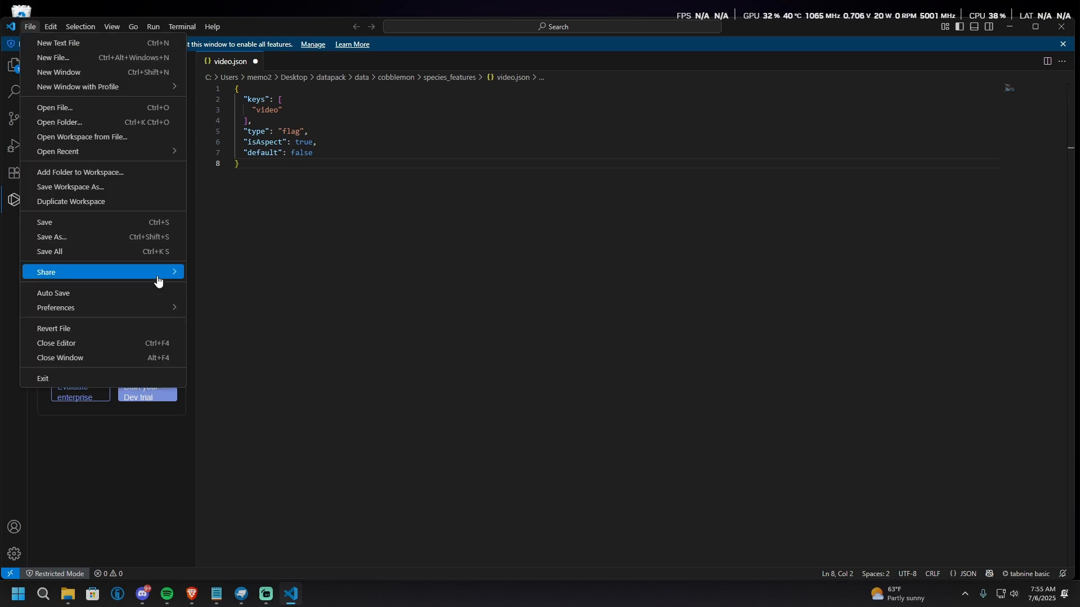
click(79, 236)
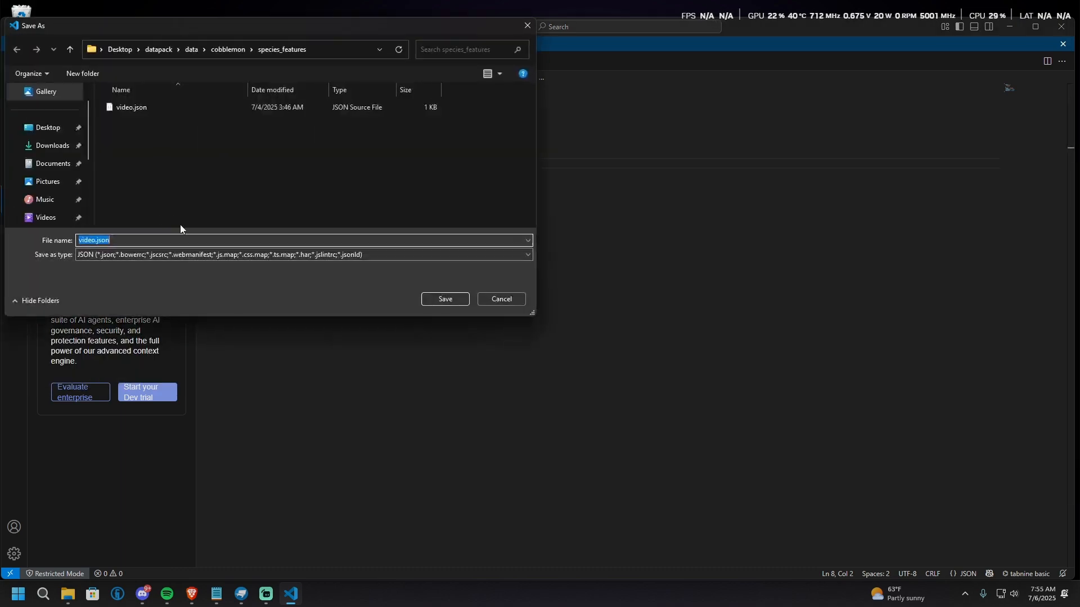
click(448, 299)
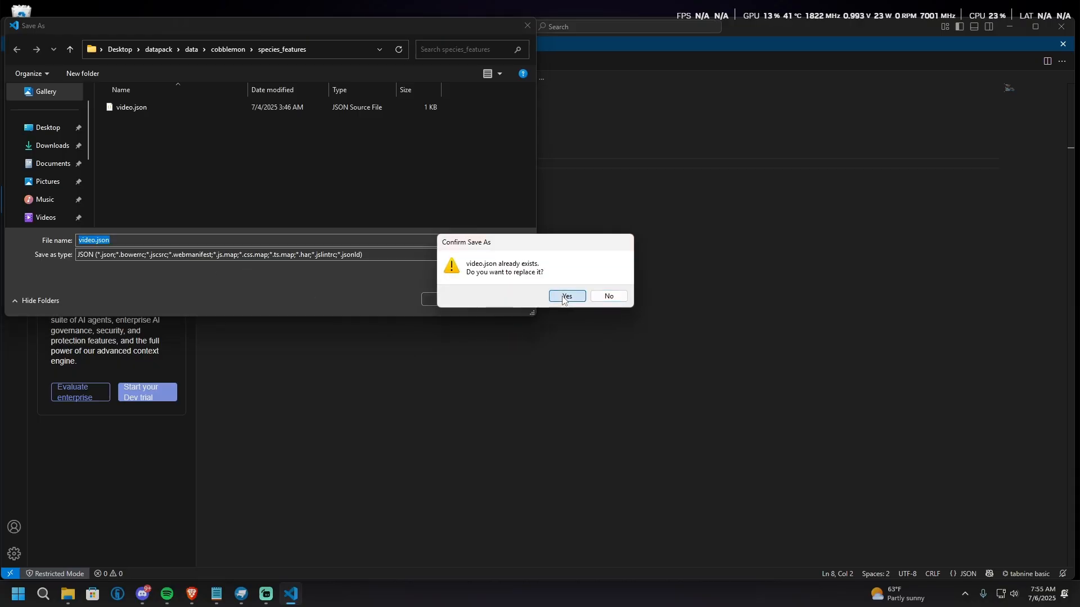
click(567, 296)
click(1061, 26)
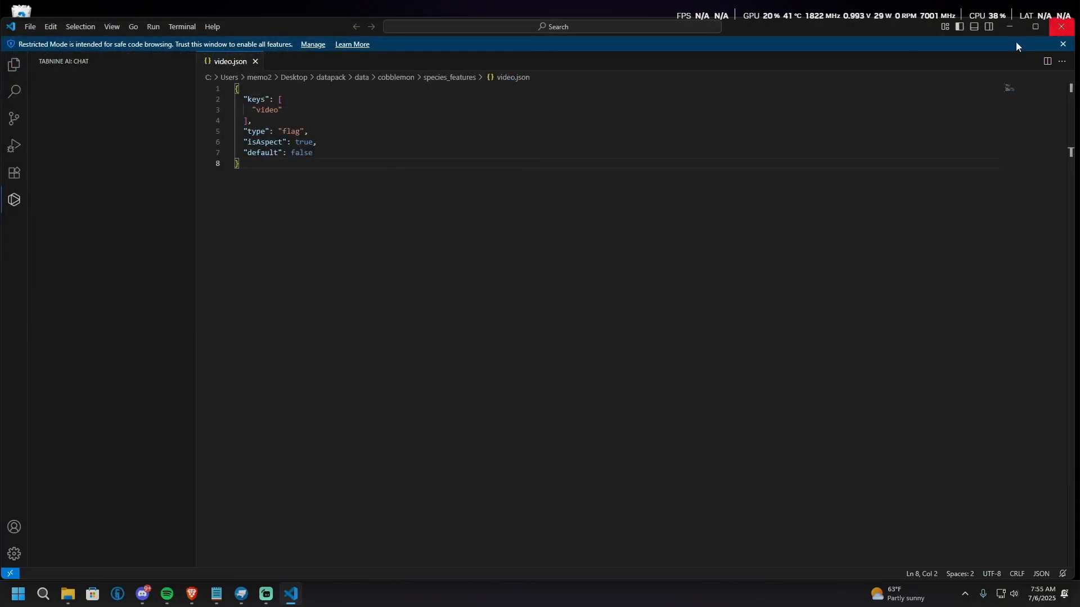
- Open the species_feature_assignments folder and rename its 4th.json file to video.json
click(461, 236)
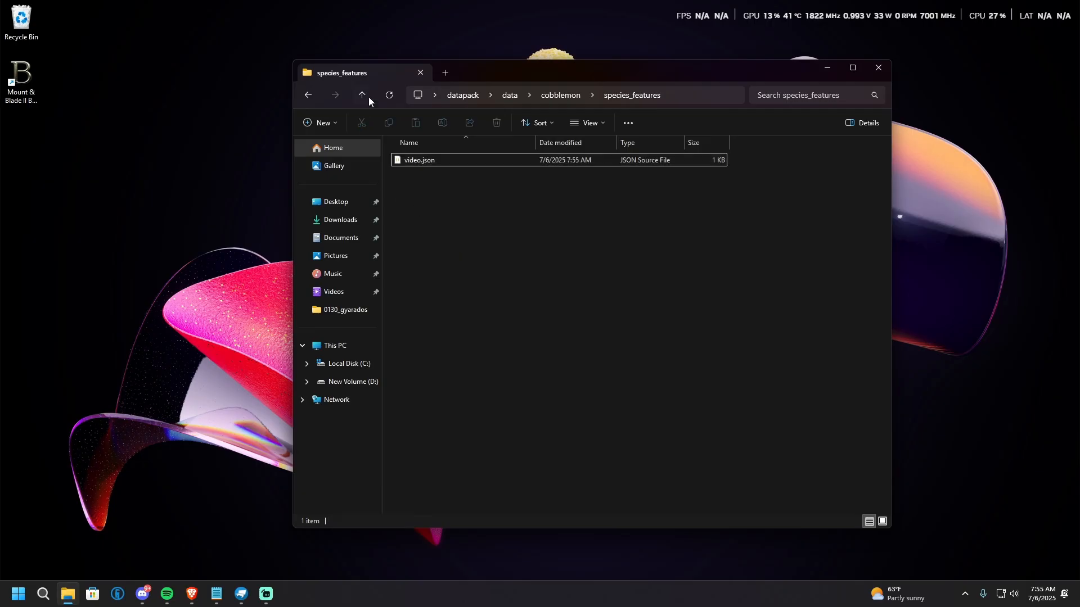
click(364, 91)
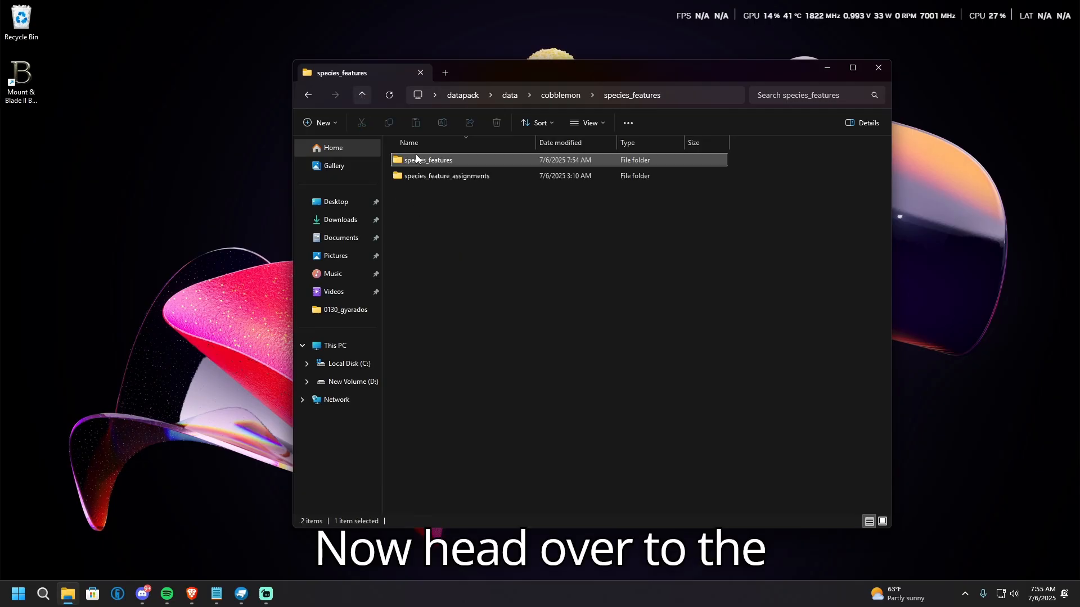
double_click(447, 178)
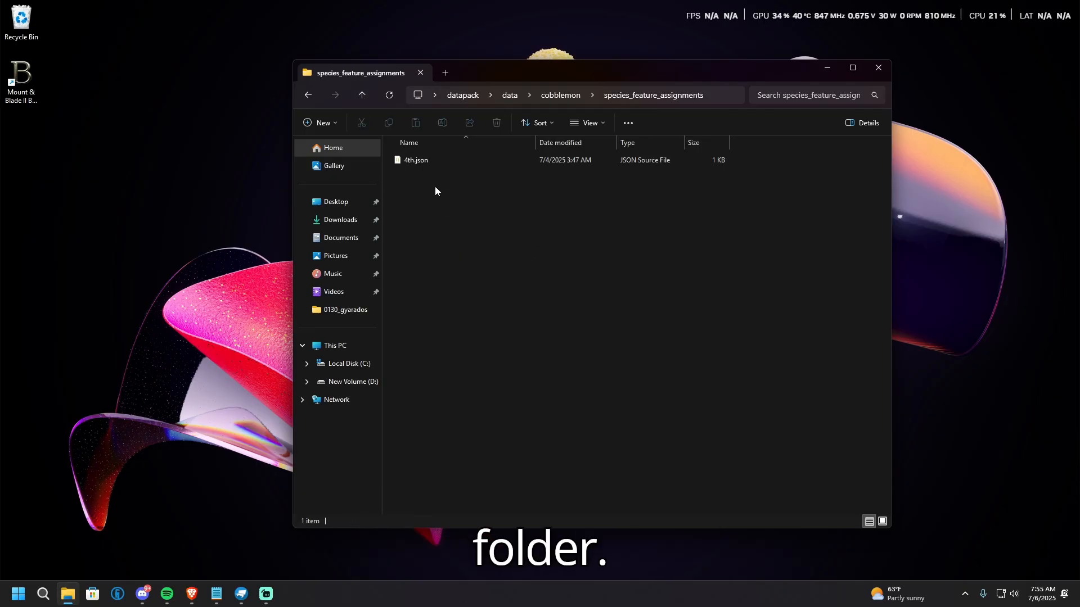
right_click(412, 162)
click(480, 360)
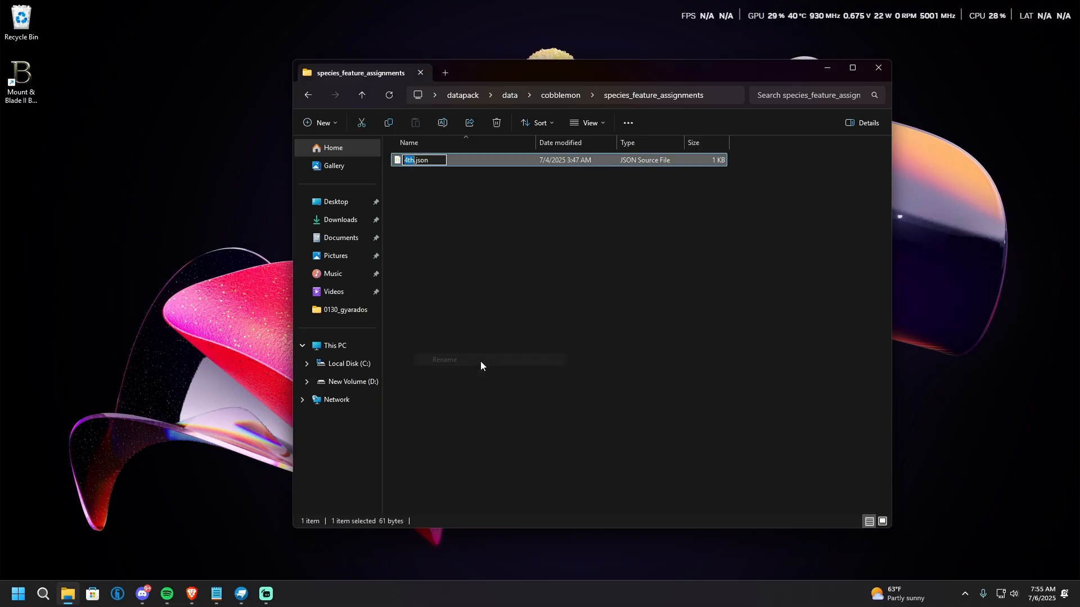
text(video)
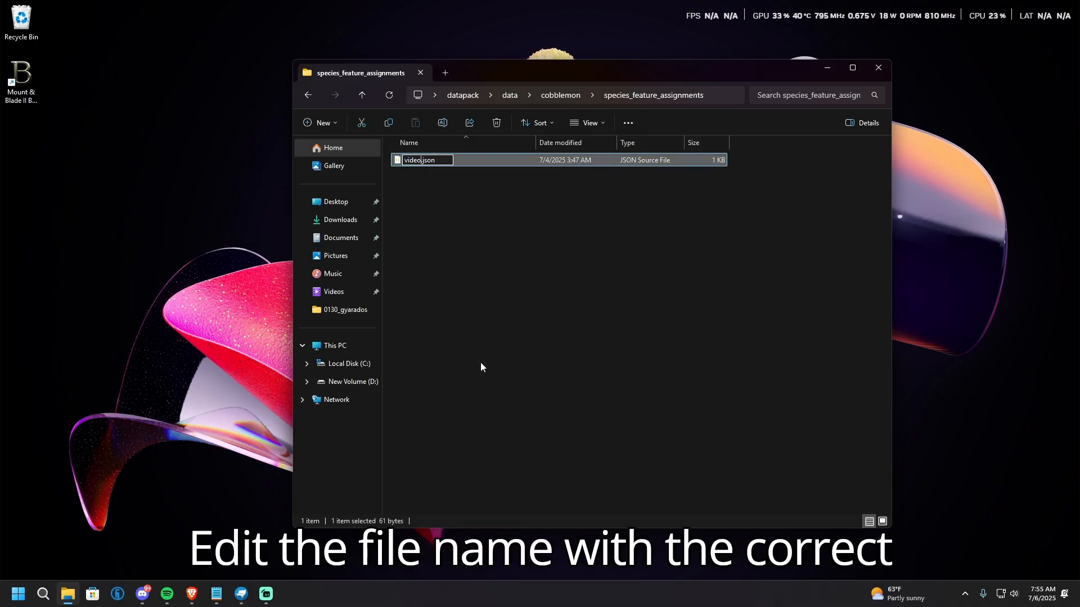
key(Return)
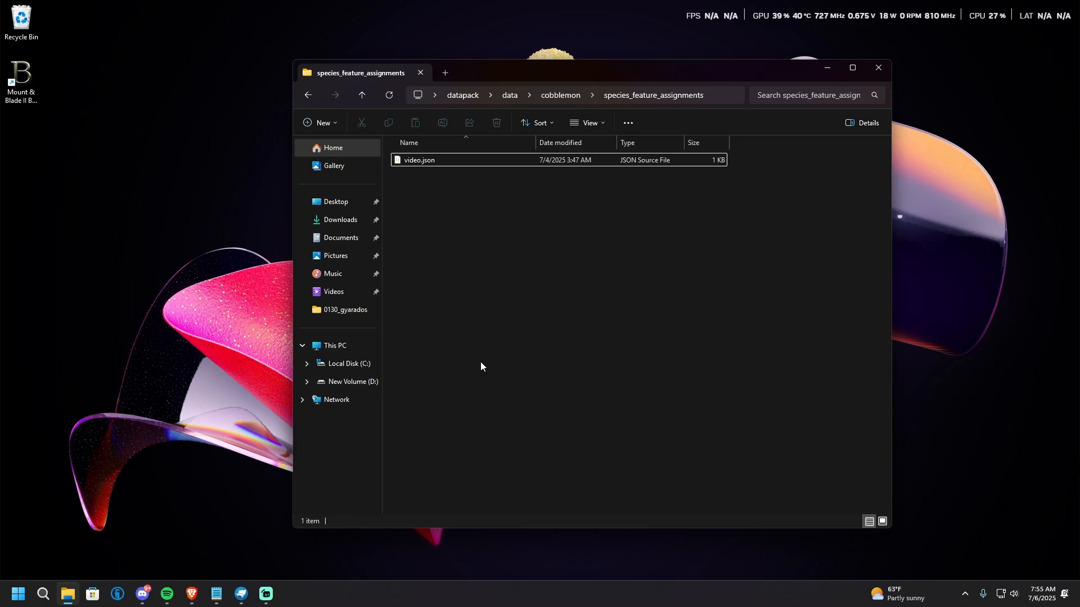
- Open video.json from species_feature_assignments in Visual Studio Code and replace its "pokemon" entry with "tyranitar"
click(440, 160)
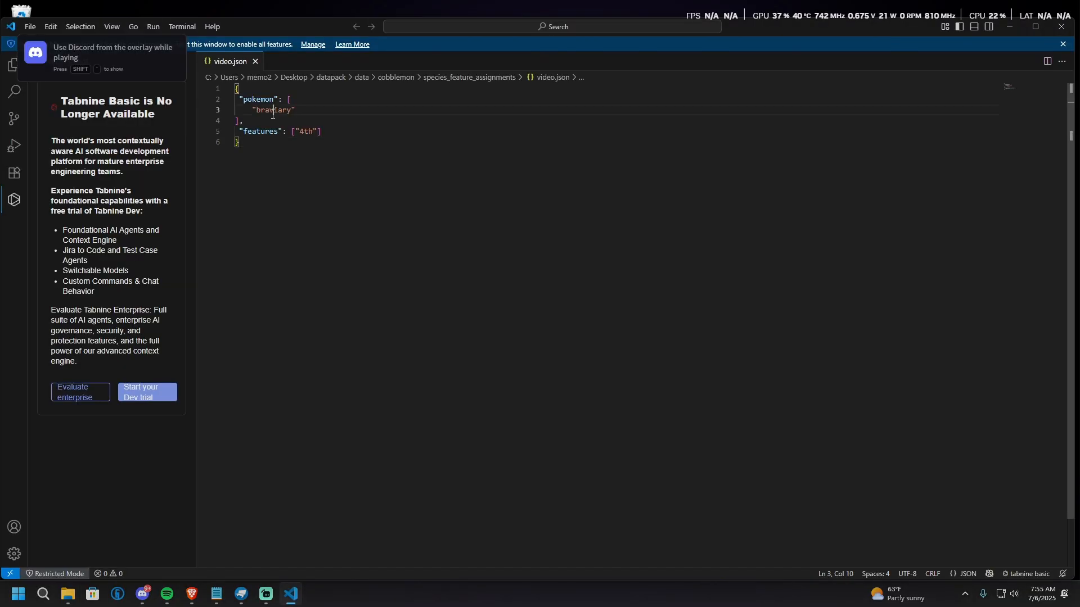
double_click(272, 110)
text(tyranit)
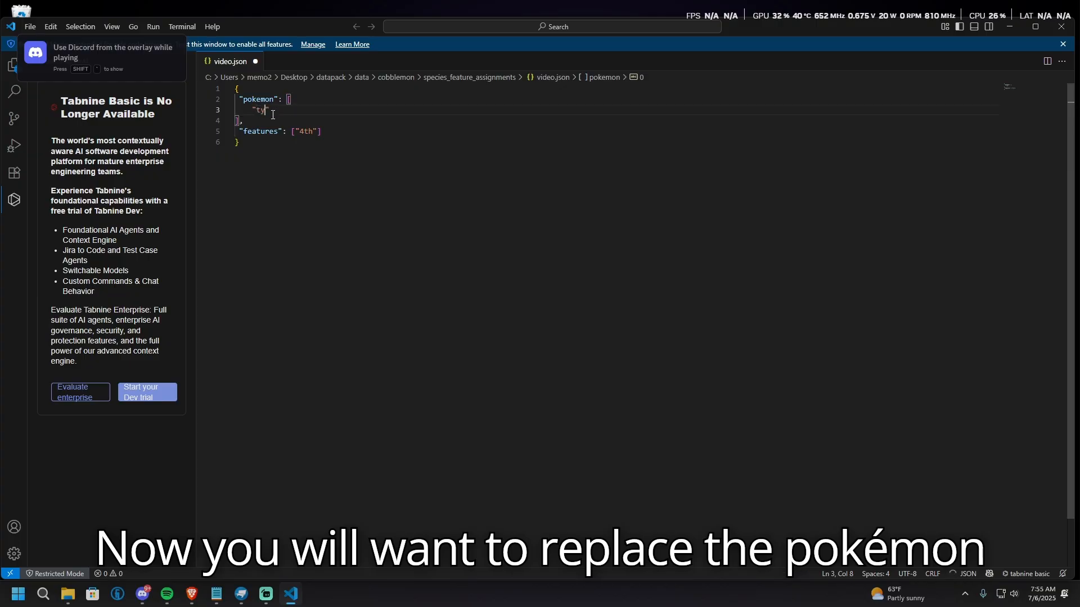
text(ar)
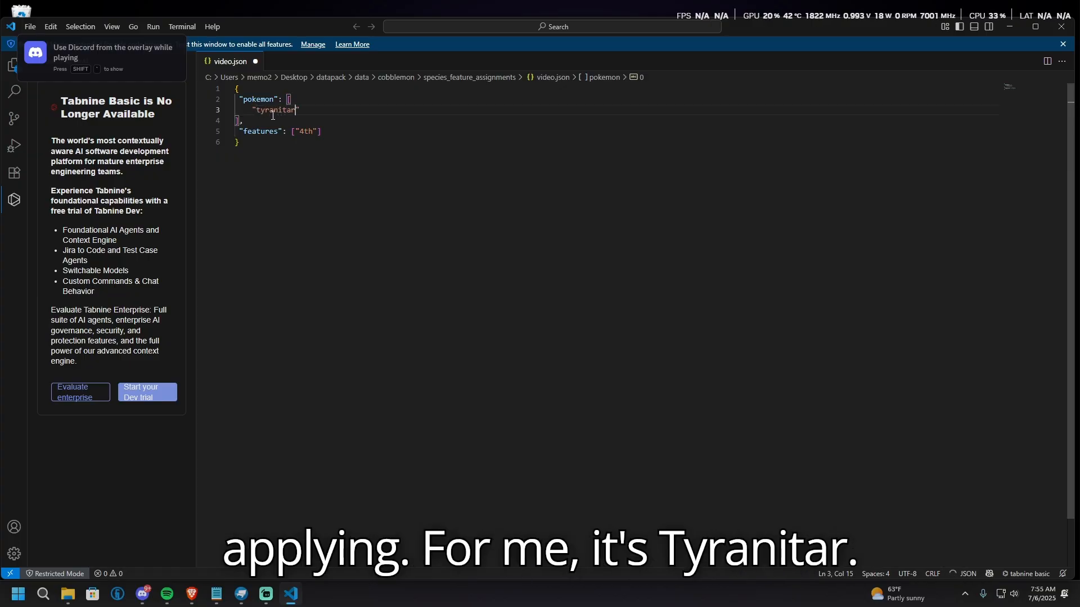
click(328, 110)
text(,)
key(Return)
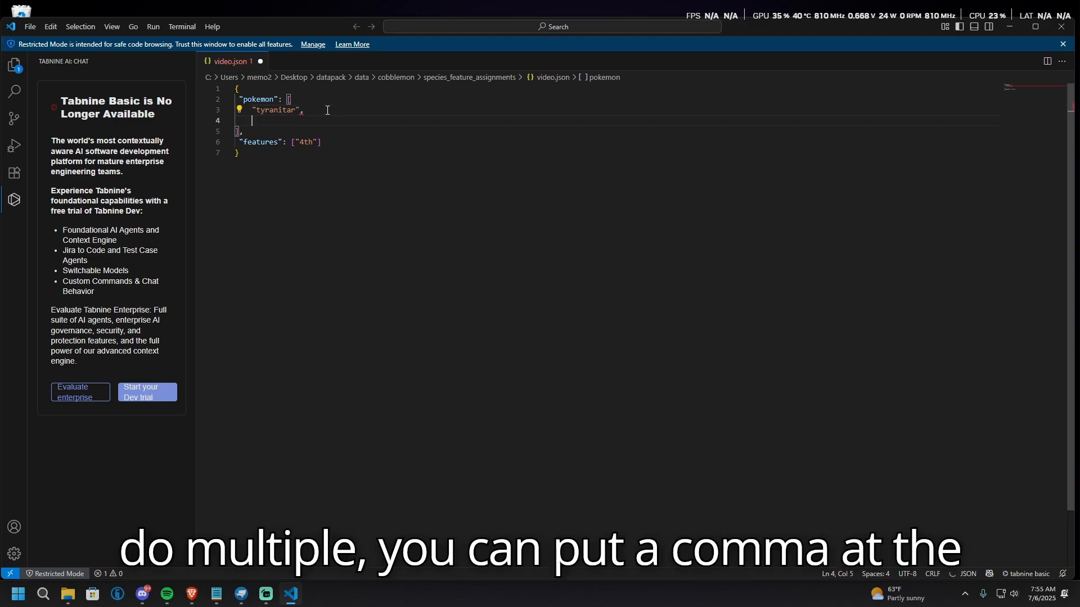
text("pikachu)
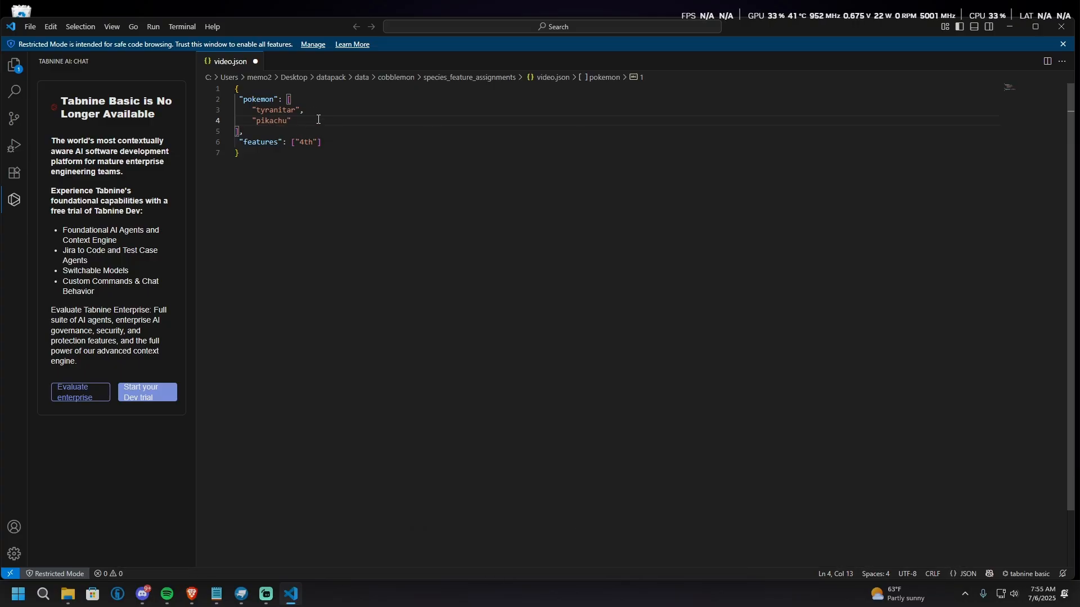
drag(310, 121, 301, 114)
key(BackSpace)
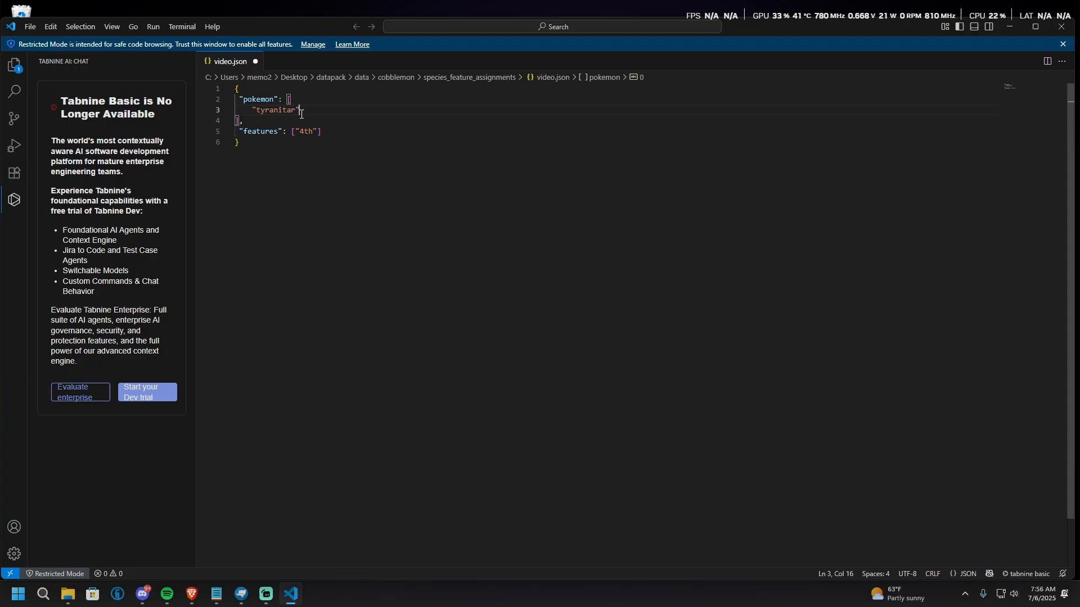
key(Down)
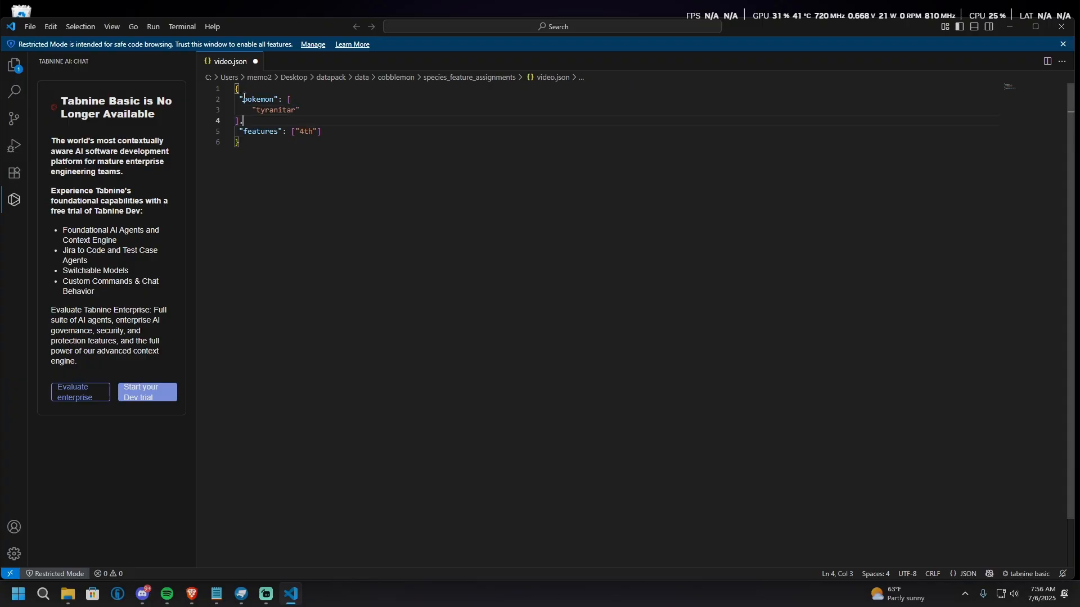
drag(240, 99, 211, 110)
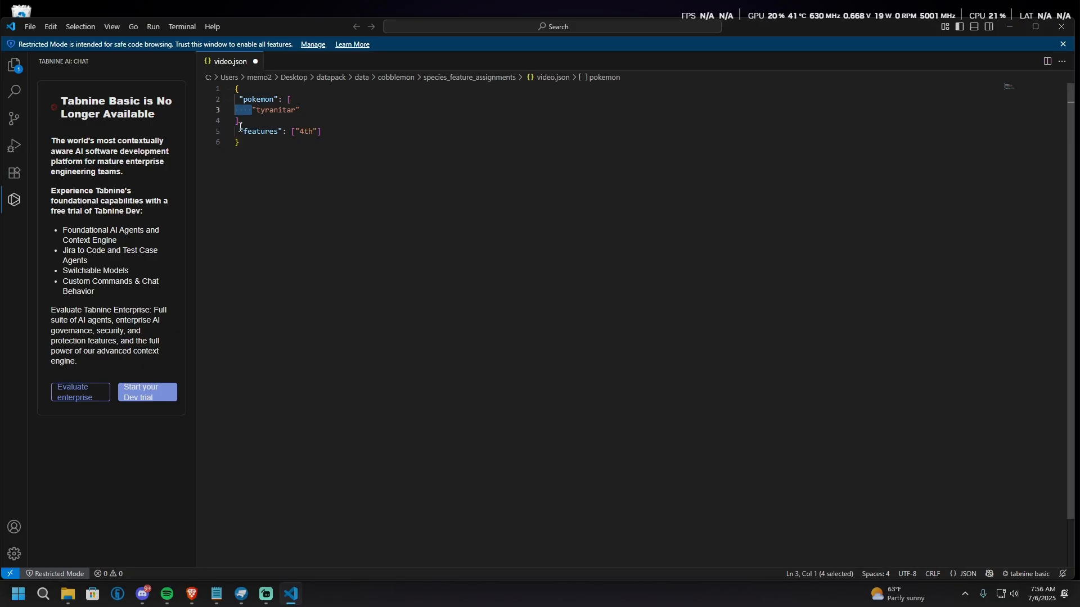
drag(240, 131, 234, 131)
click(318, 205)
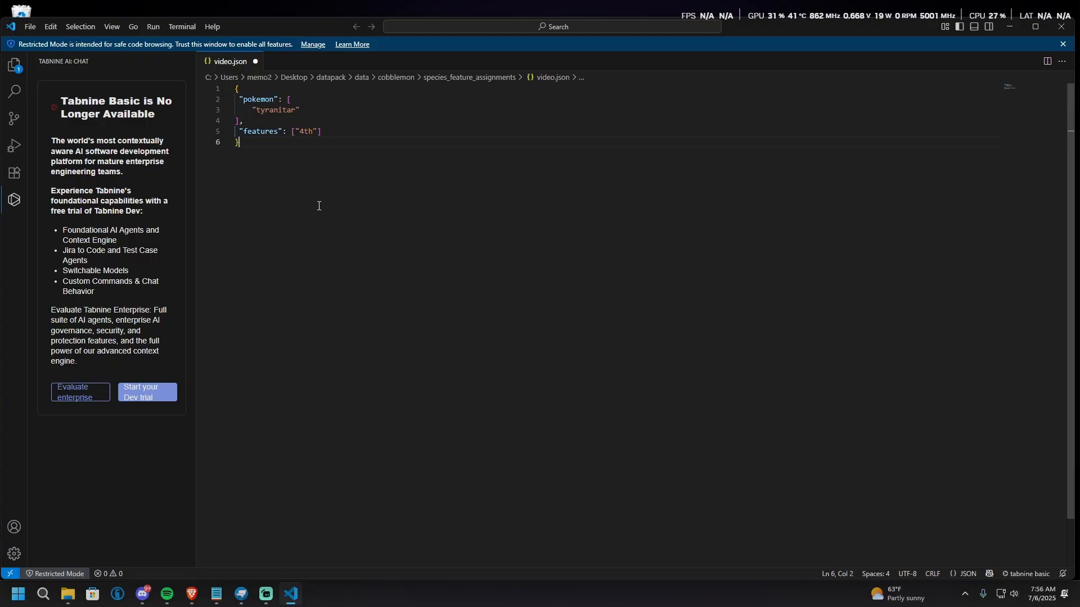
- Set the "features" value in the species_feature_assignments video.json to "video"
double_click(305, 133)
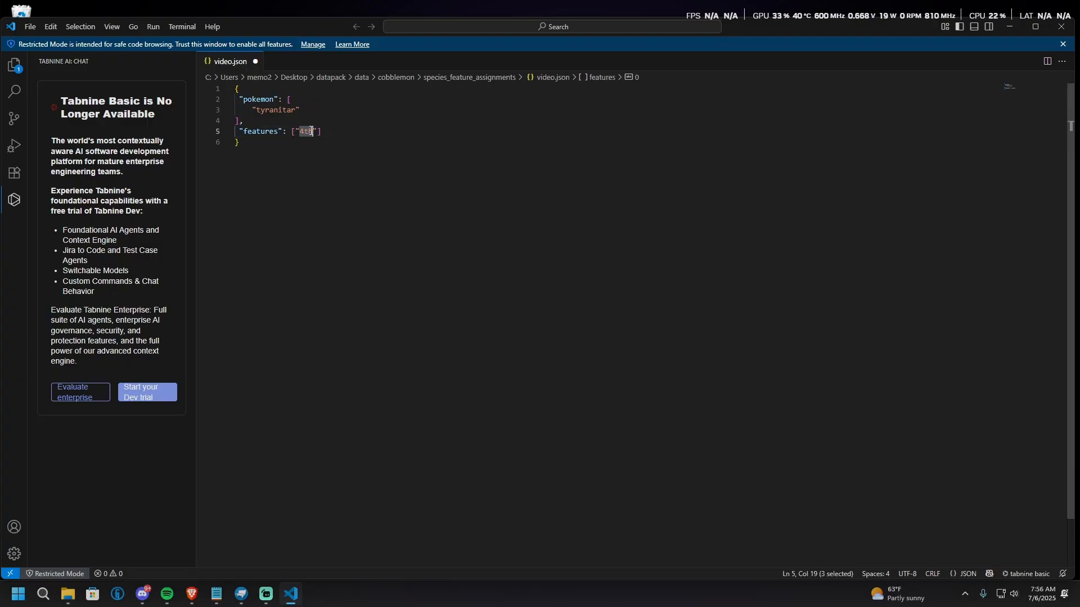
text(video)
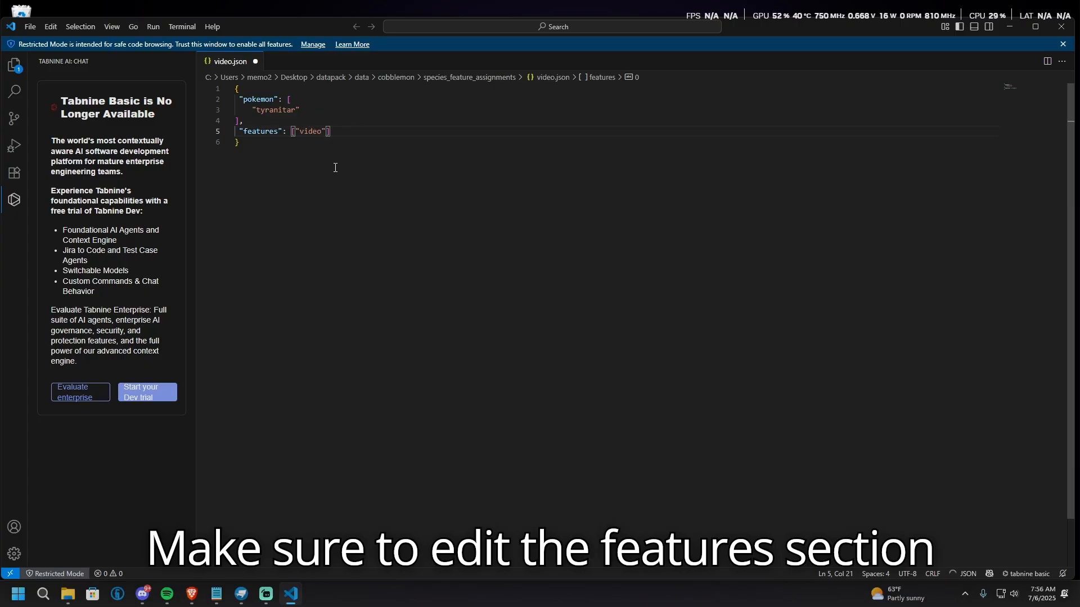
click(335, 168)
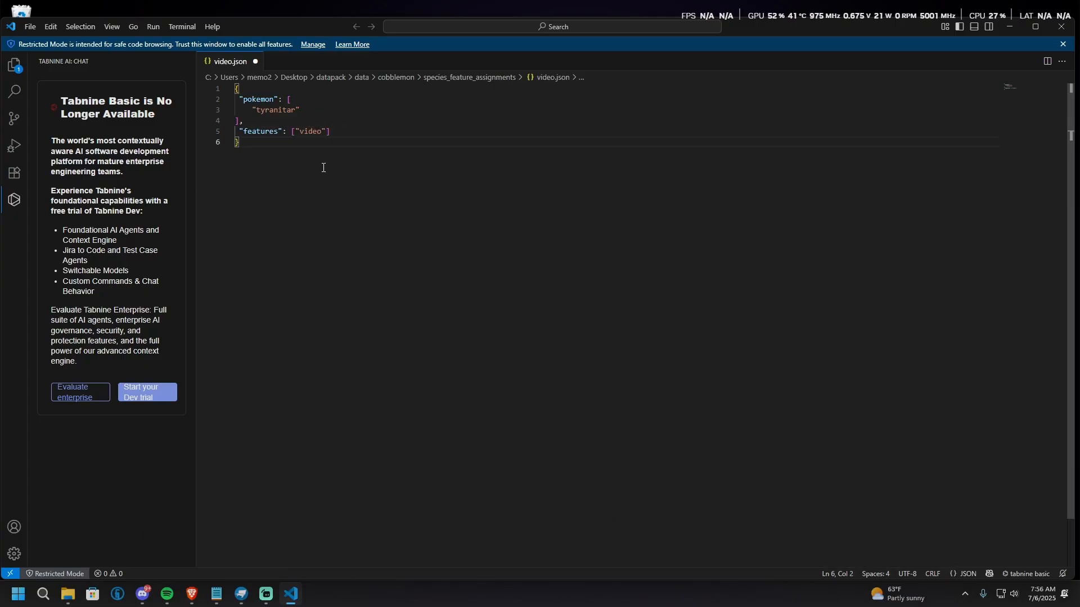
- Save the feature assignment over the existing video.json in species_feature_assignments and close the editor
click(30, 26)
click(74, 237)
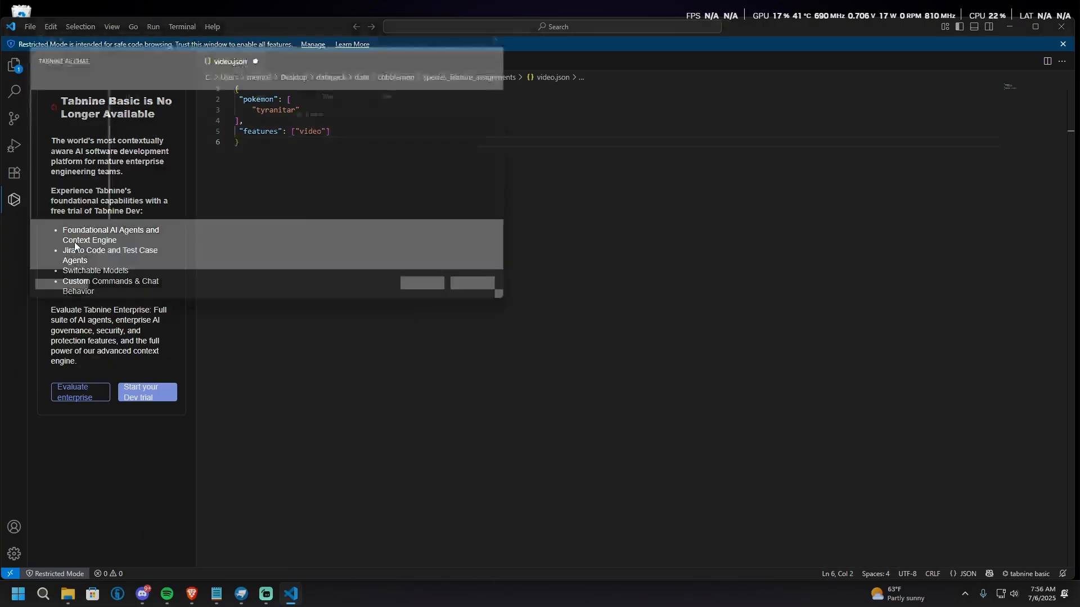
click(442, 299)
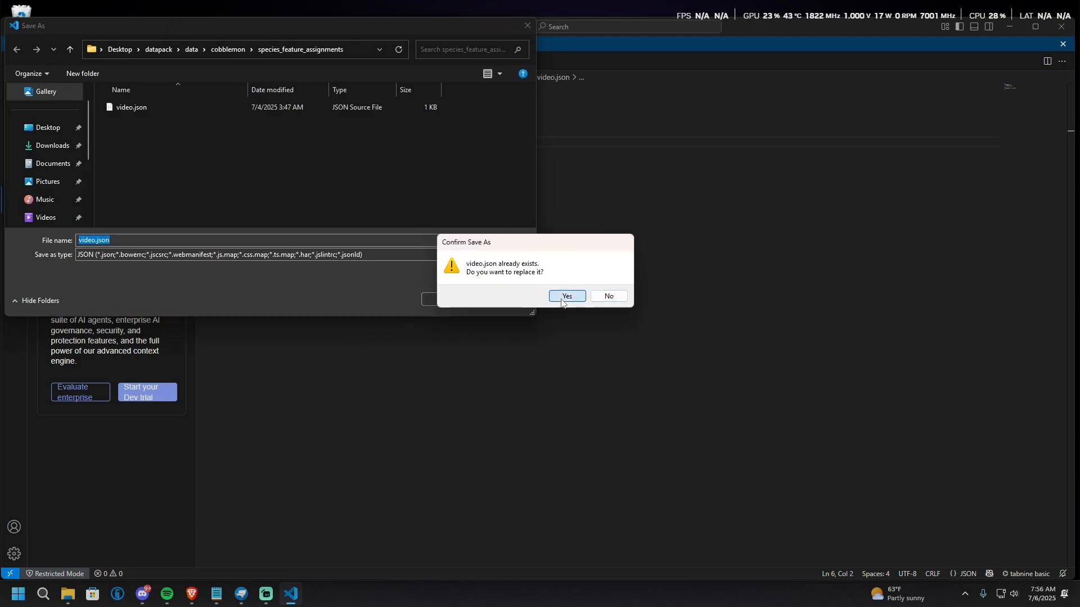
click(566, 296)
click(1053, 30)
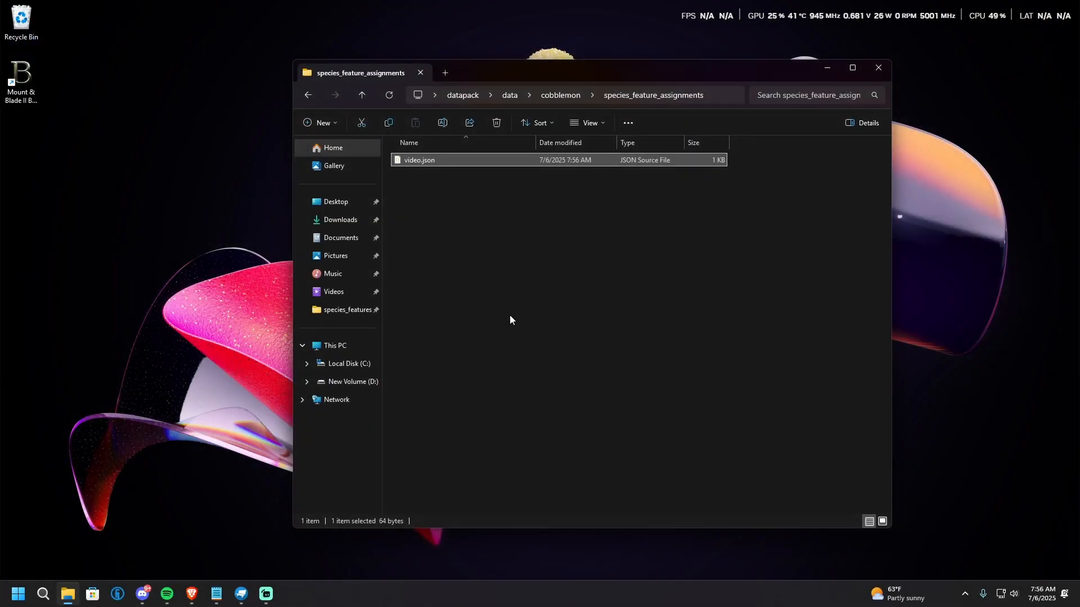
- Go back up to the top-level datapack folder containing data and pack.mcmeta
click(362, 95)
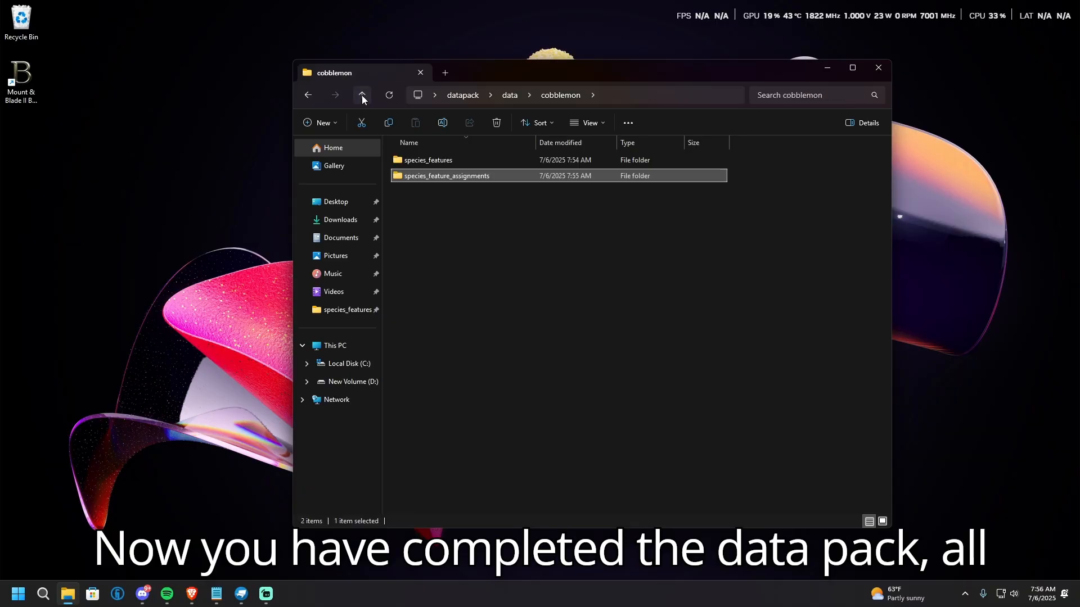
click(362, 95)
click(362, 93)
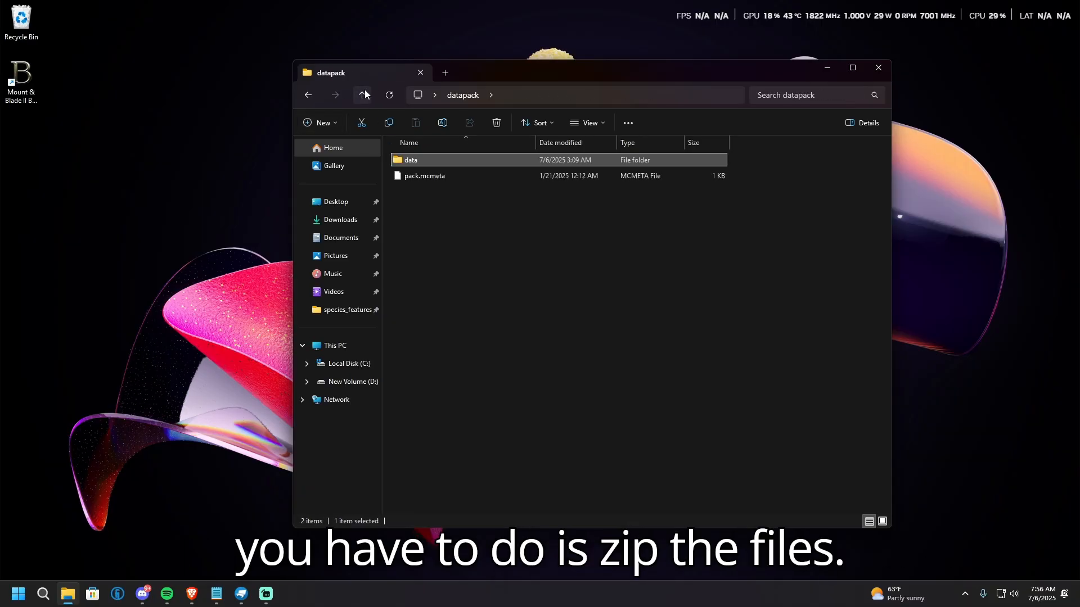
- Compress the data folder and pack.mcmeta together into datapack.zip with 7-Zip, using the zip format
drag(459, 204, 461, 161)
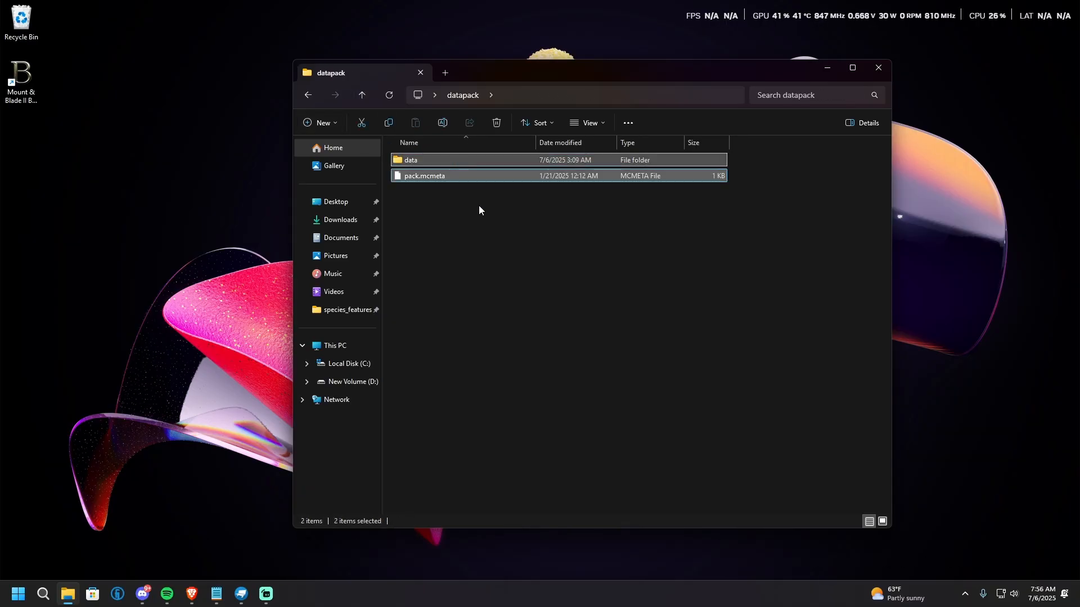
right_click(484, 179)
mouse_move(563, 200)
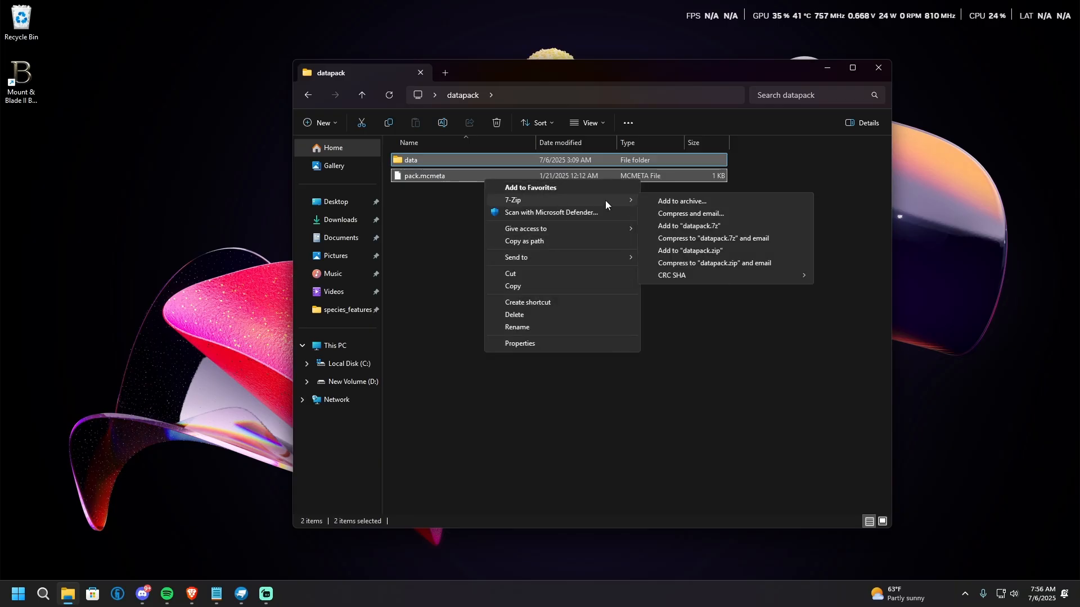
click(686, 201)
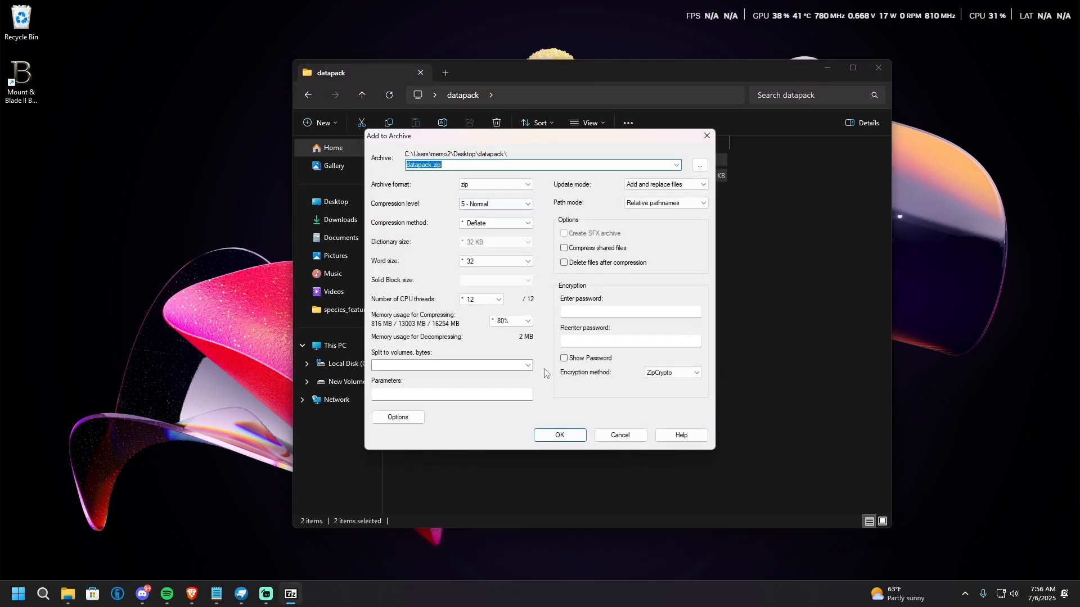
click(542, 434)
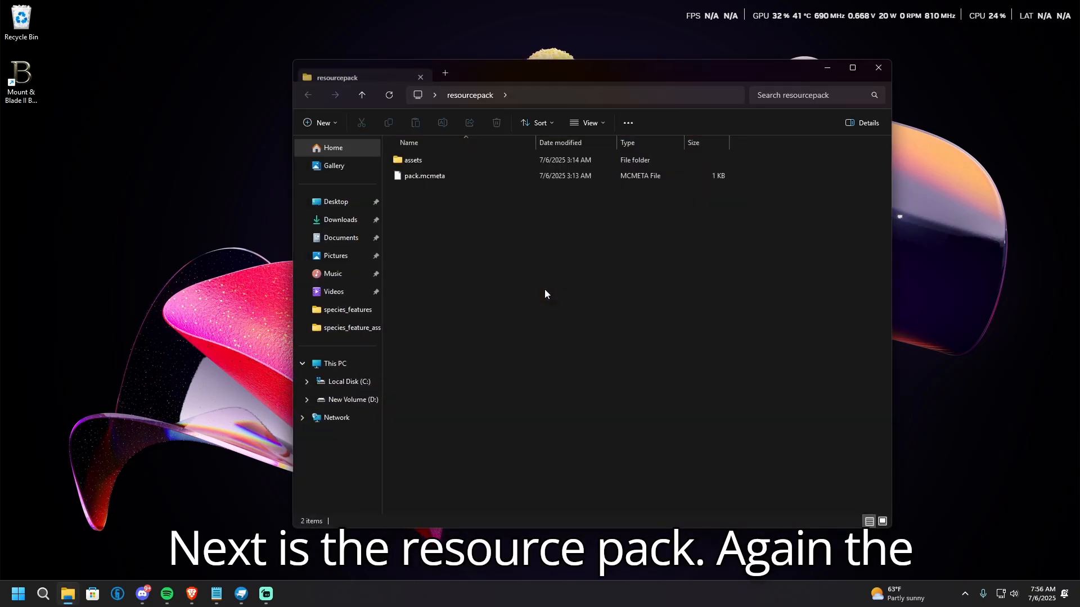
- In the resourcepack folder, go into assets, cobblemon, bedrock and then its pokemon folder
click(445, 178)
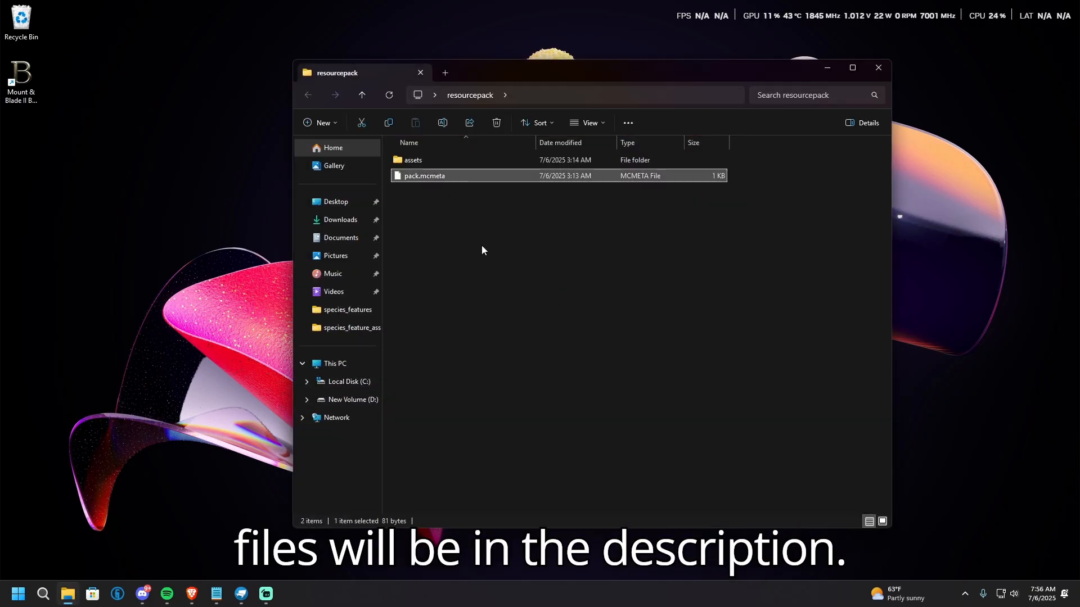
double_click(408, 161)
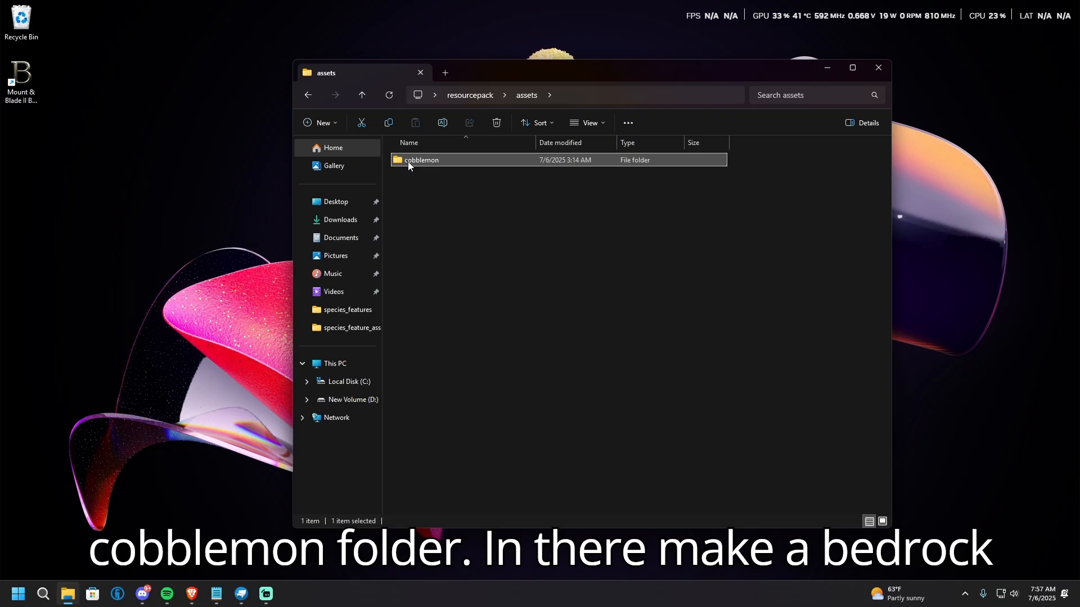
double_click(408, 162)
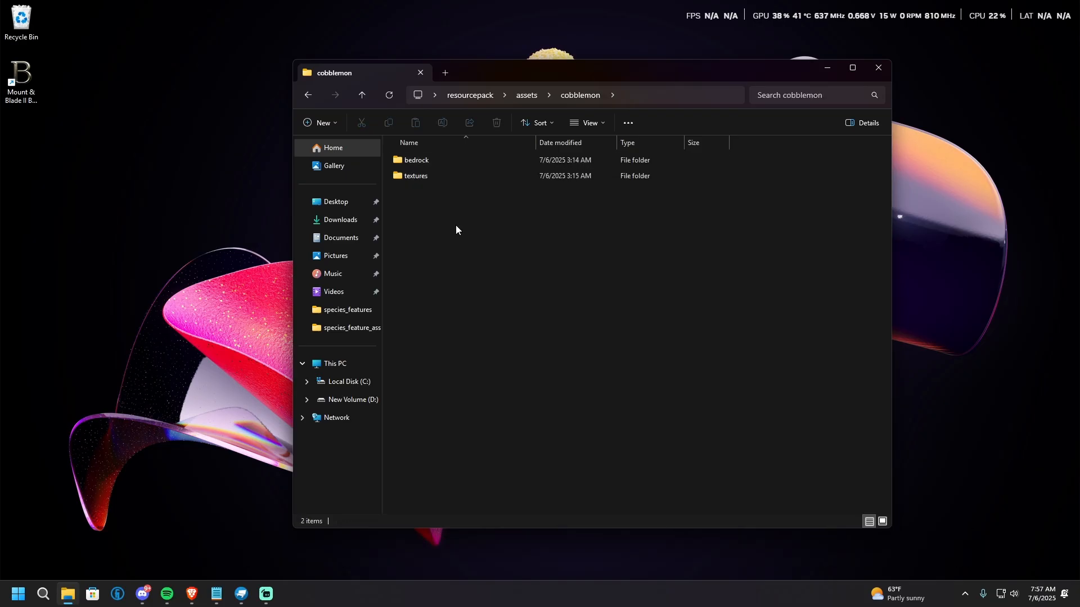
double_click(458, 162)
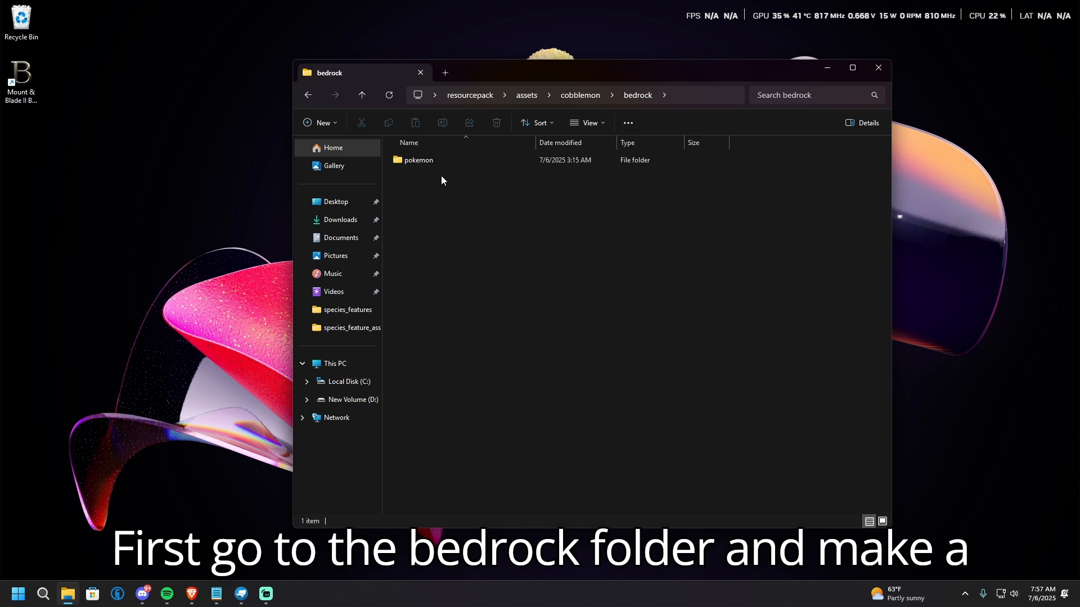
double_click(439, 164)
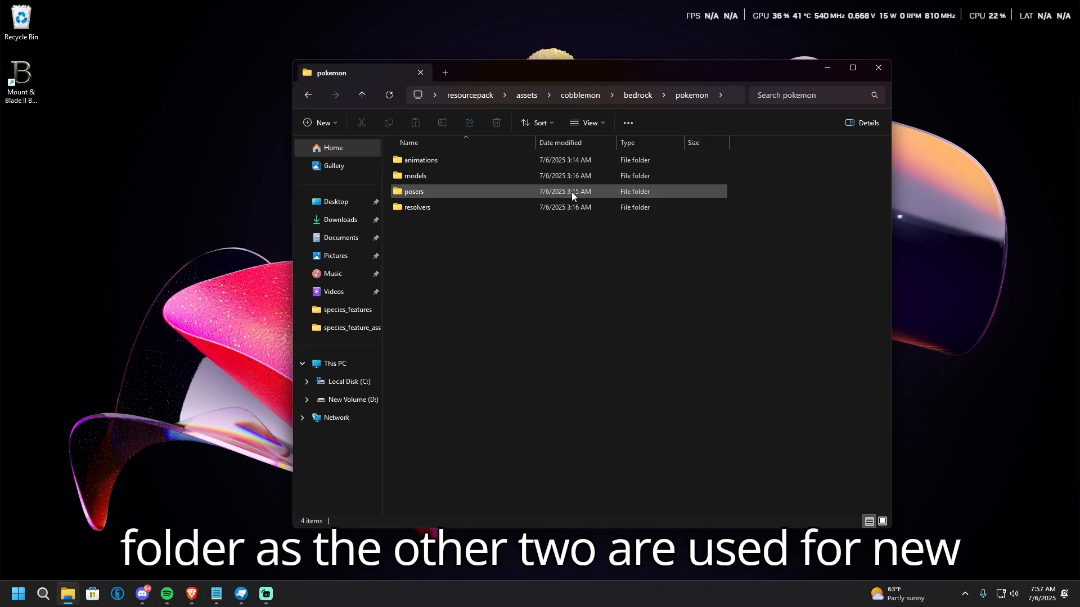
- Place the exported tyranitar_video.geo.json file in the pokemon folder's models subfolder
double_click(440, 178)
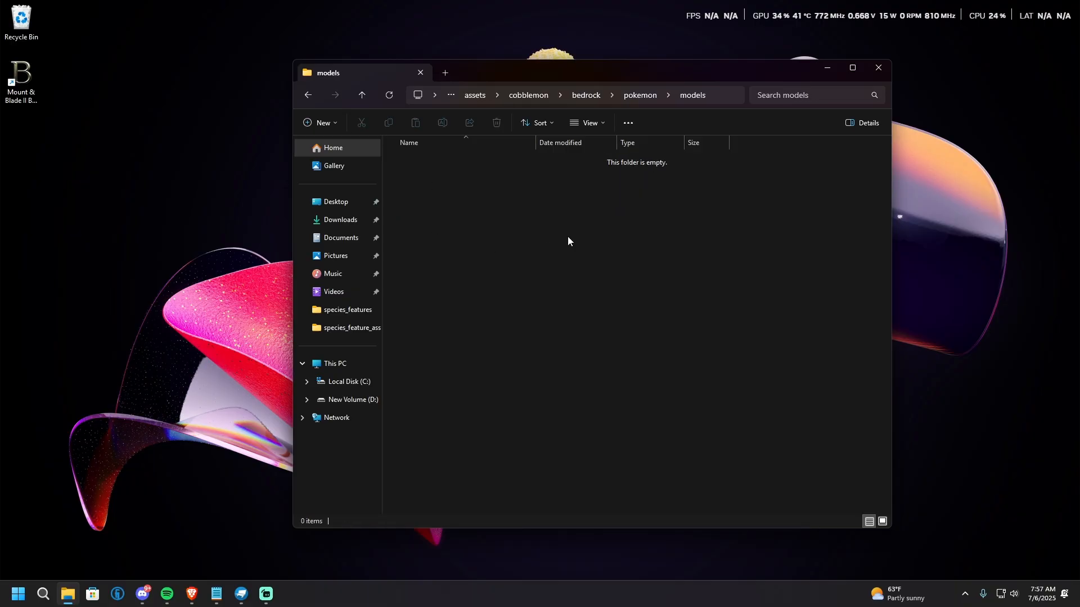
click(369, 98)
double_click(430, 176)
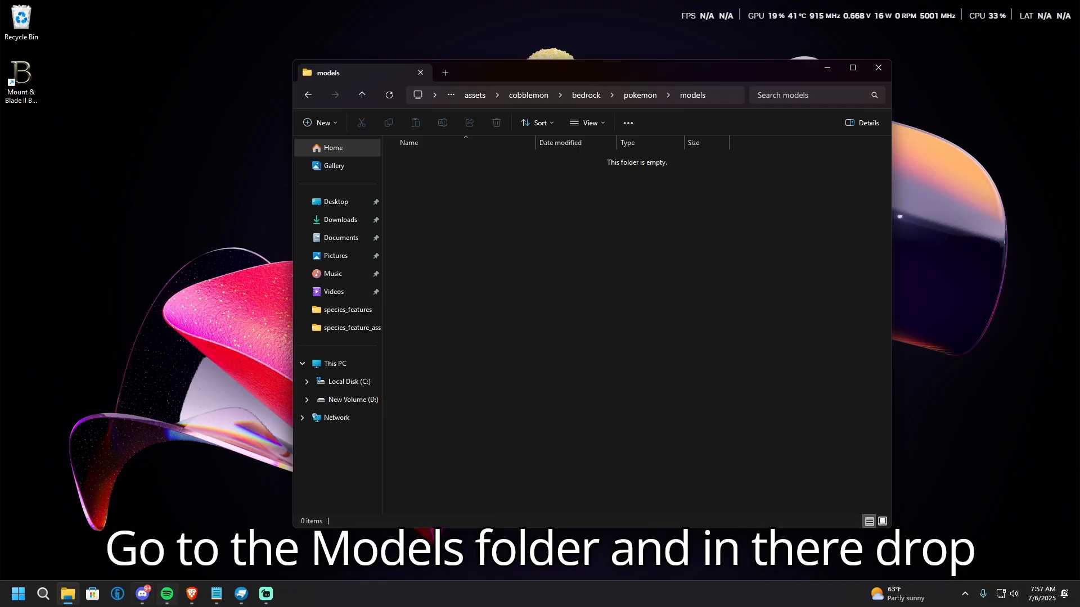
drag(635, 307, 560, 275)
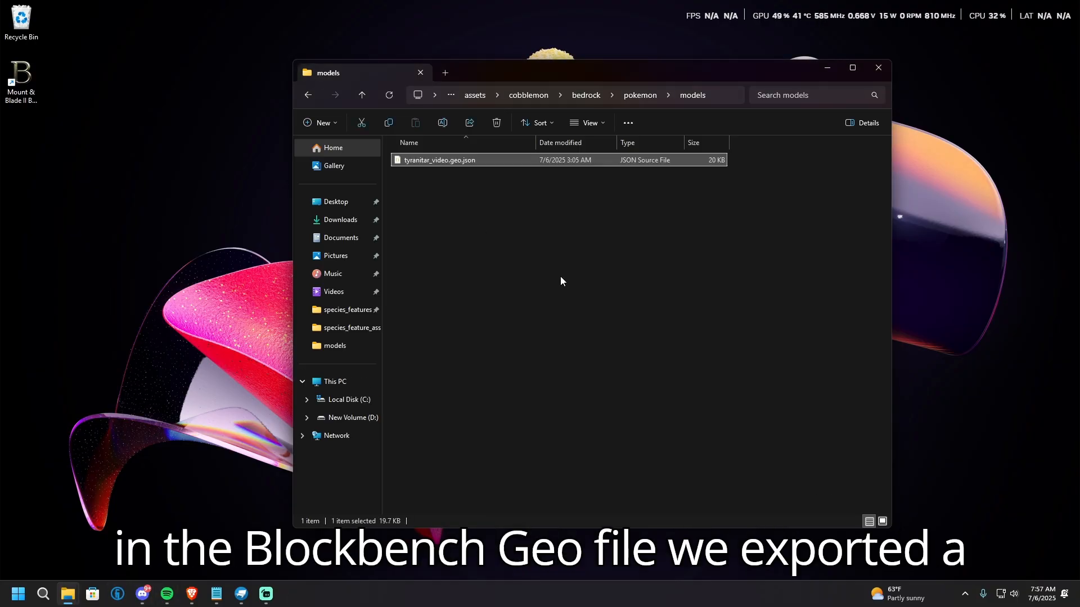
- Open tyranitar_video.geo.json in Visual Studio Code and set its identifier to "geometry.tyranitar_video"
right_click(484, 163)
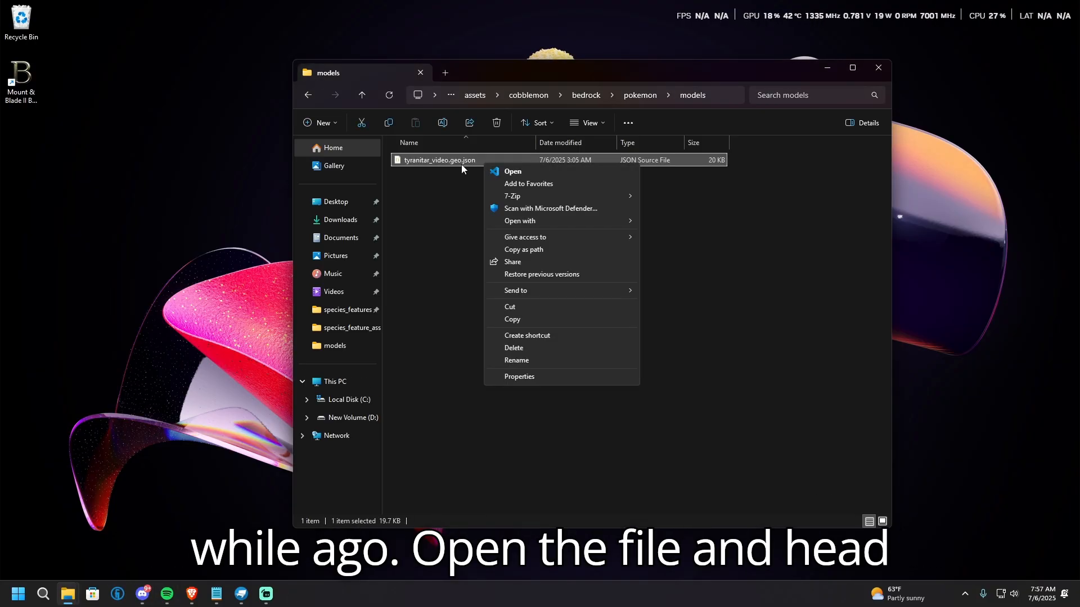
key(Return)
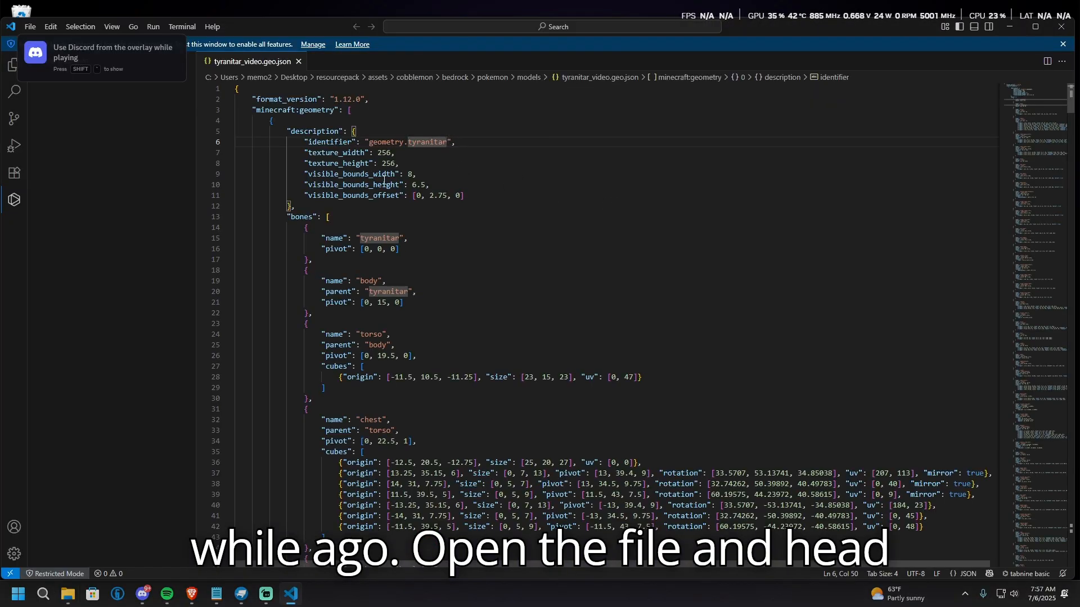
drag(460, 144, 201, 143)
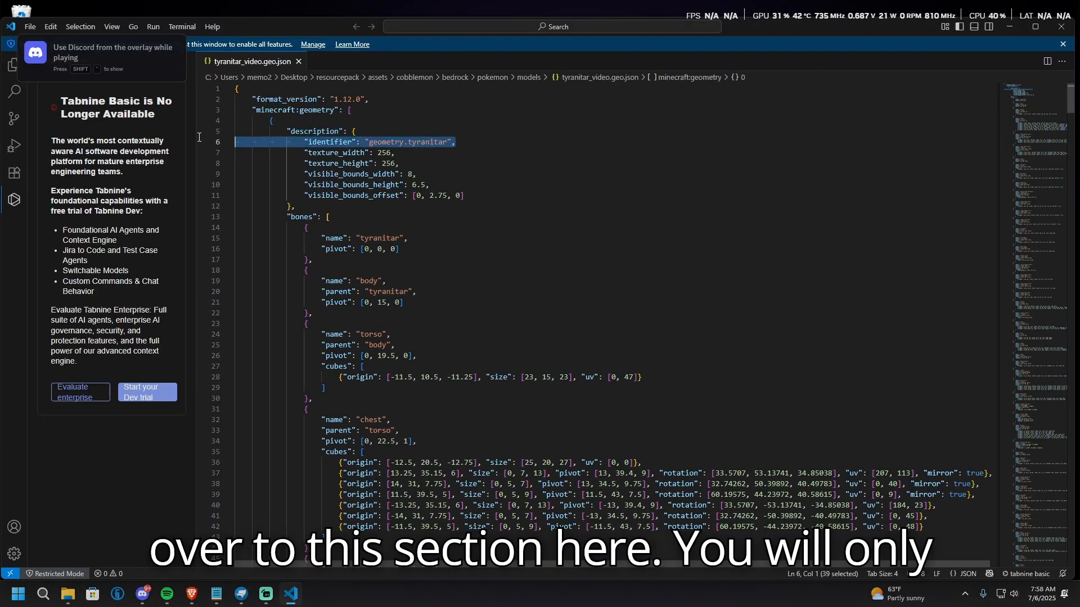
click(449, 142)
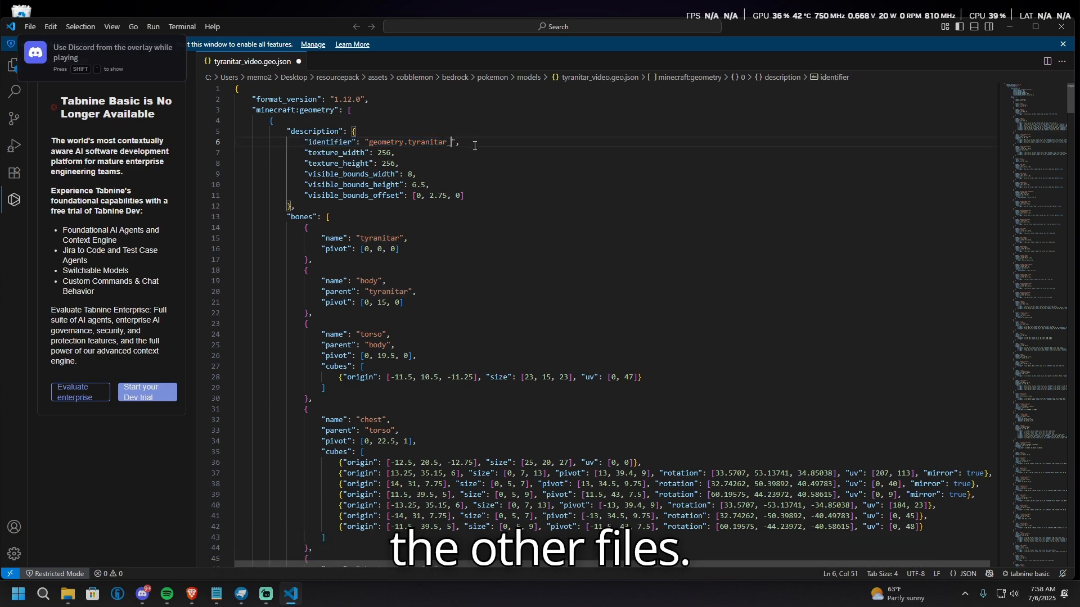
text(_video)
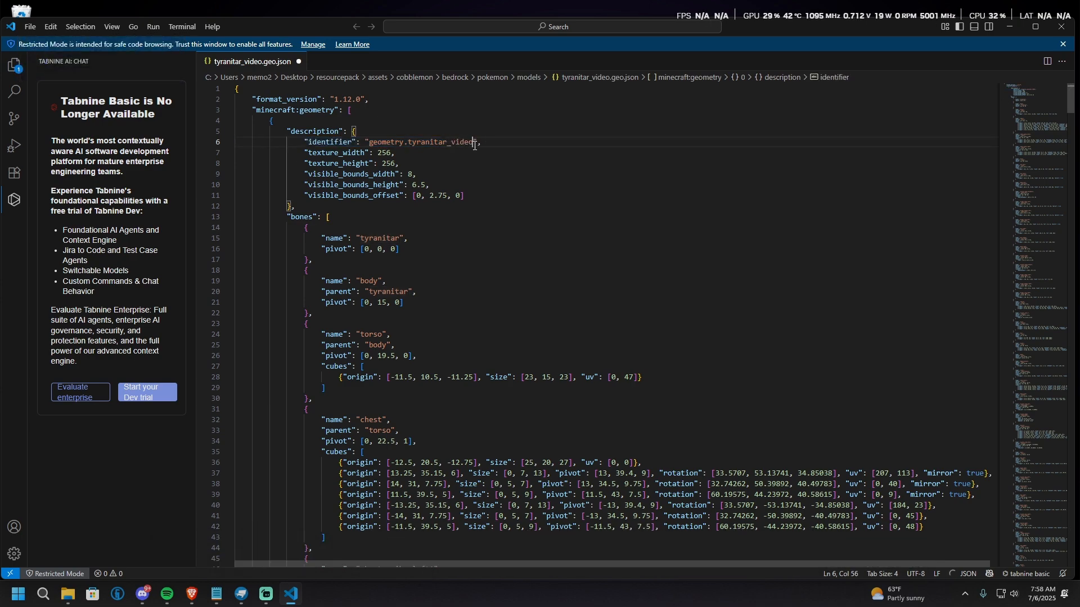
click(659, 264)
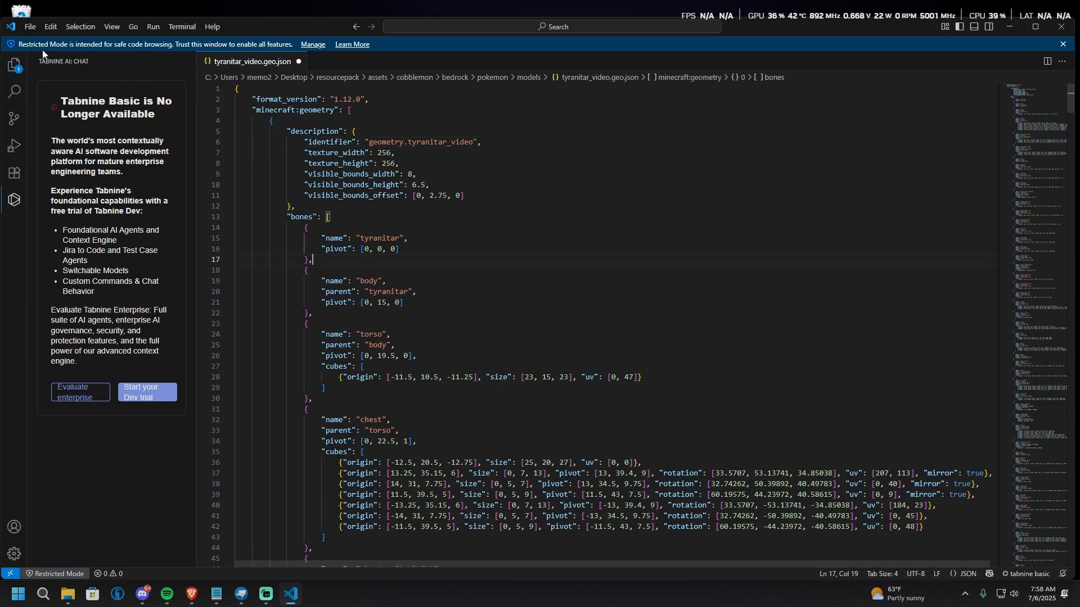
- Save the edited geometry over the existing tyranitar_video.geo.json in models and close the editor
click(31, 27)
click(62, 236)
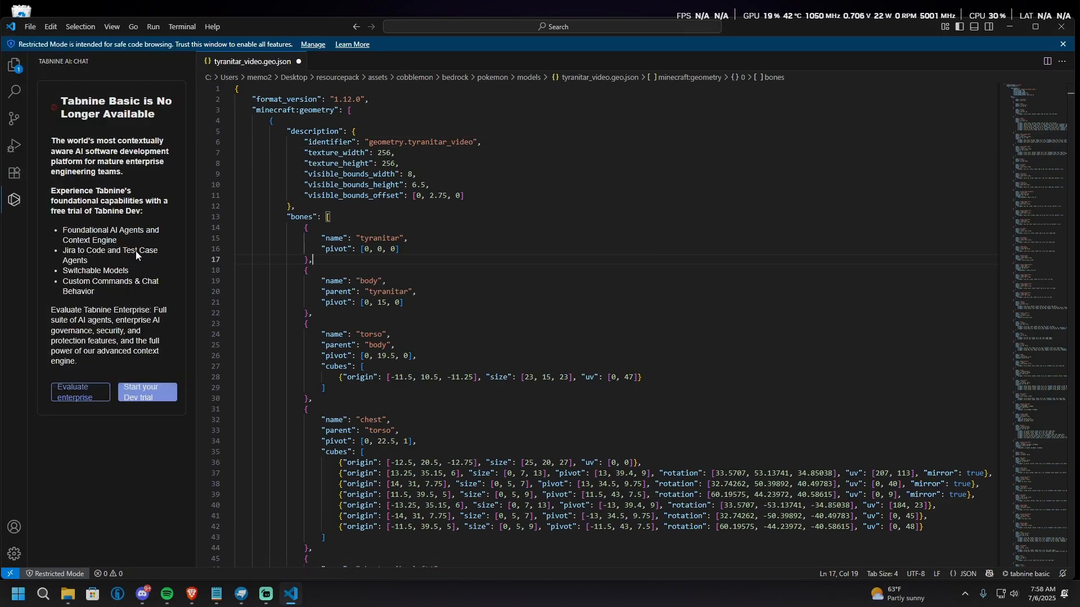
click(427, 299)
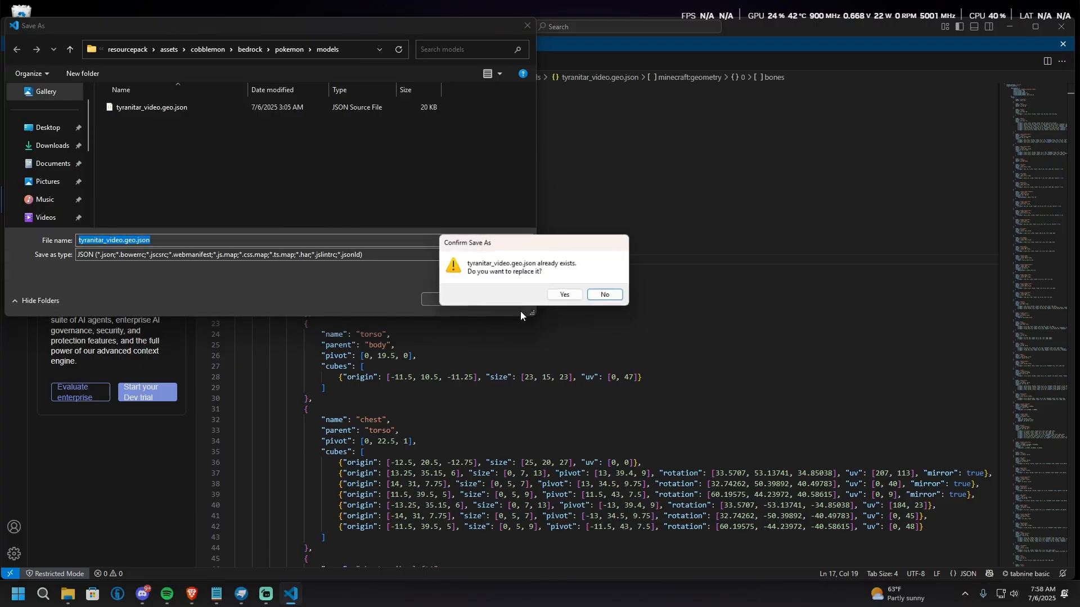
click(562, 295)
click(1060, 34)
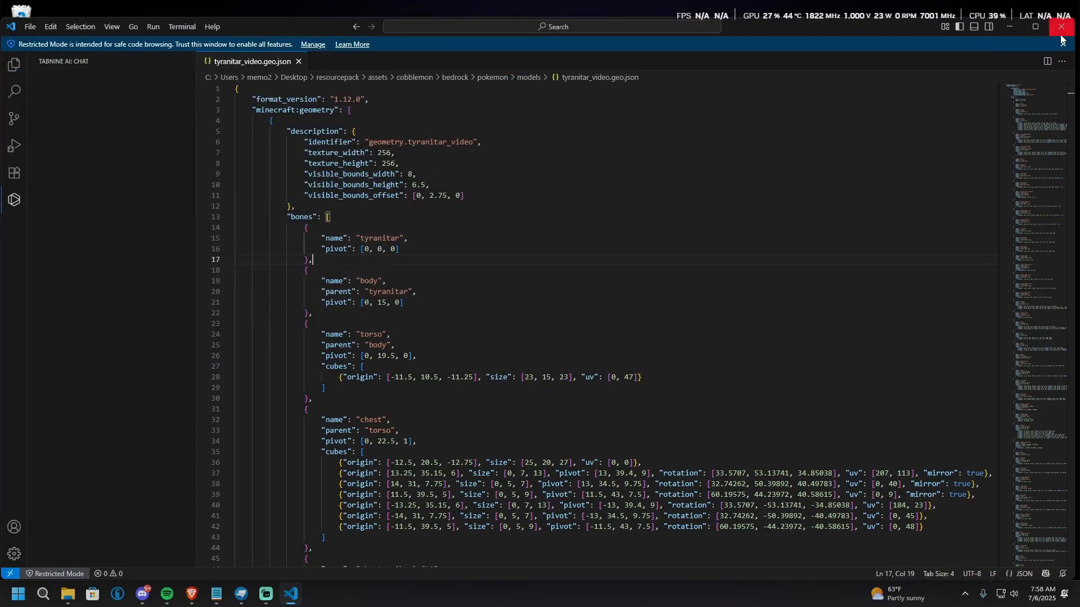
- Go back up to the pokemon folder and open its resolvers subfolder
click(369, 103)
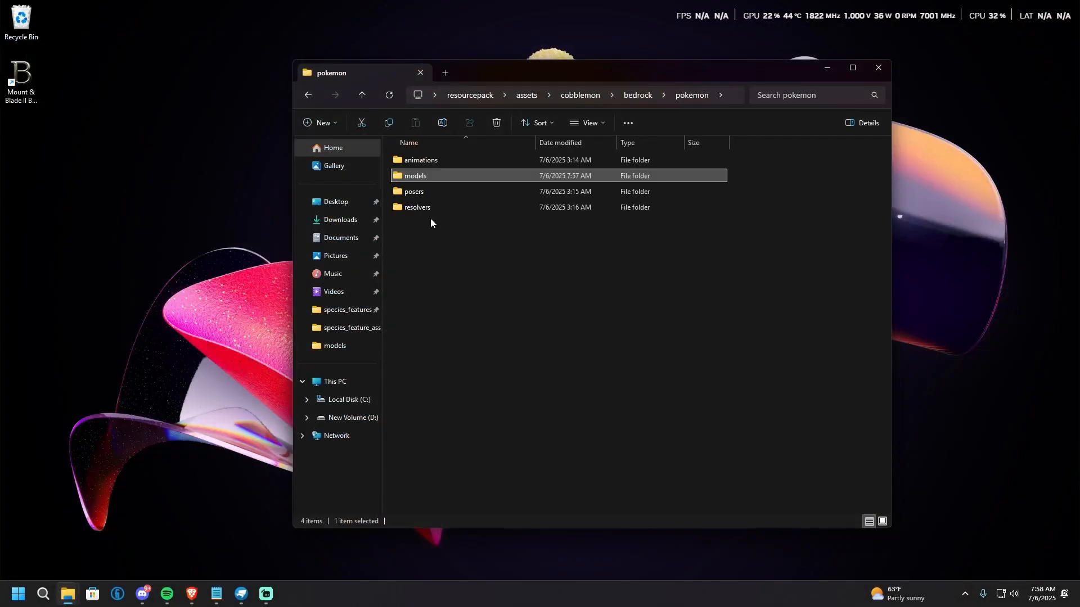
click(467, 213)
double_click(464, 213)
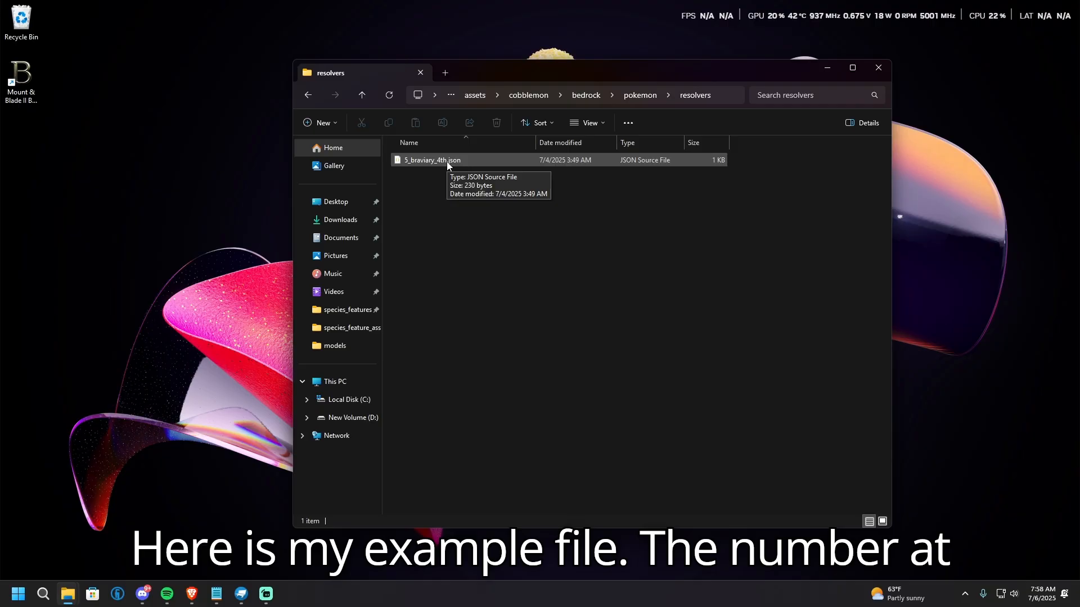
- Rename the example resolver file 5_braviary_4th.json as 5_tyranitar_video.json
click(460, 162)
right_click(460, 162)
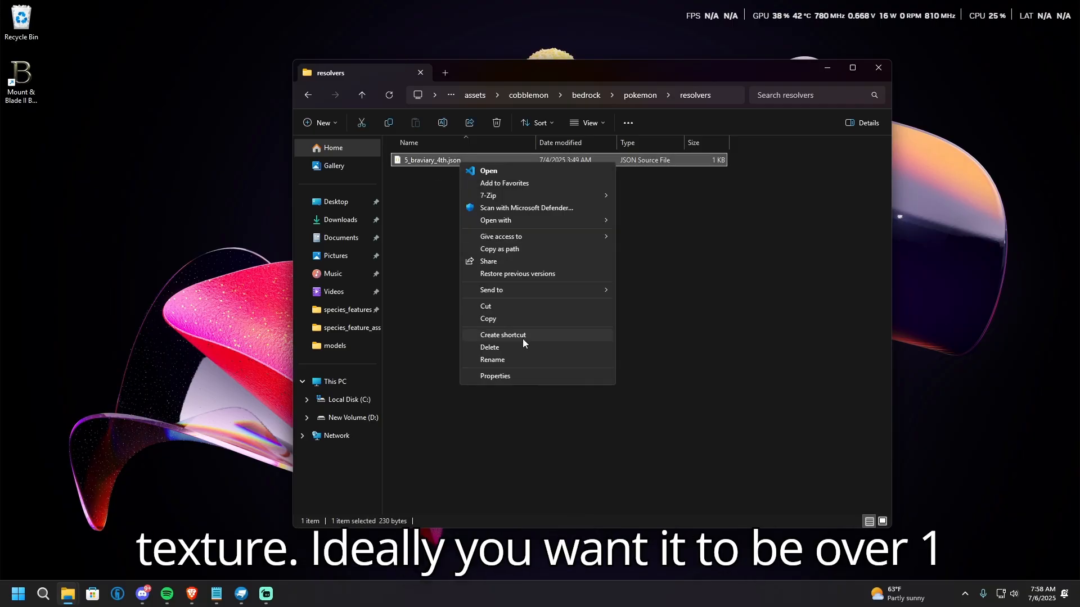
click(503, 356)
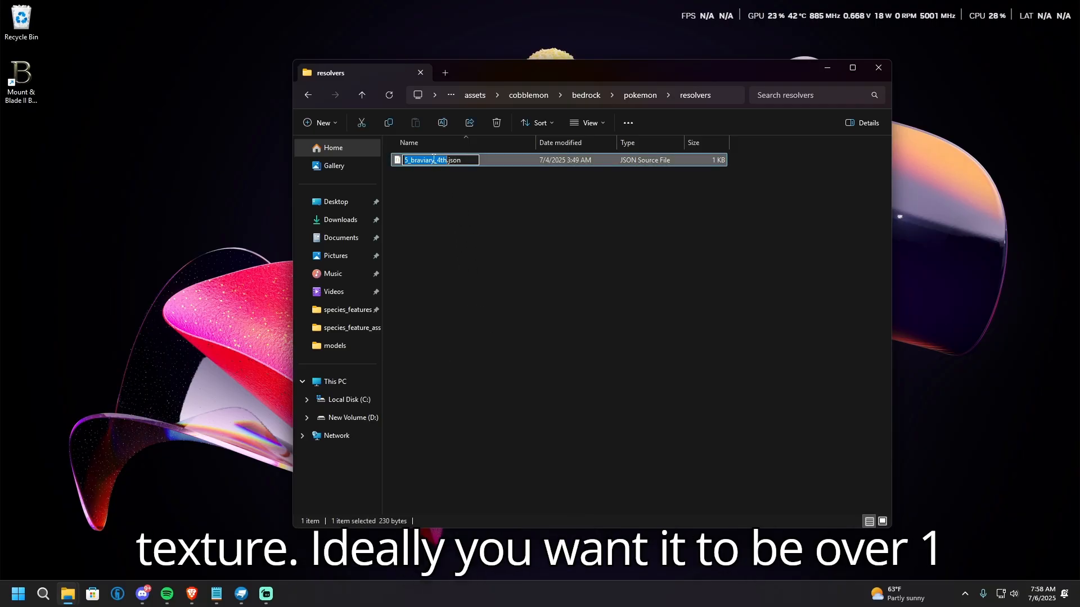
key(BackSpace)
key(BackSpace)
key(BackSpace)
key(BackSpace)
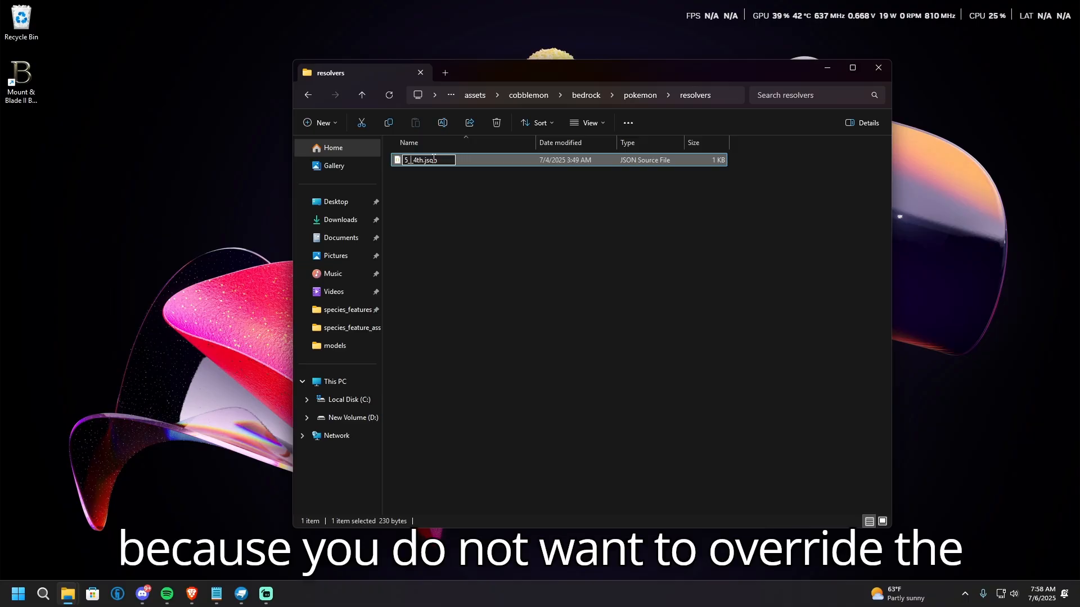
text(tyra)
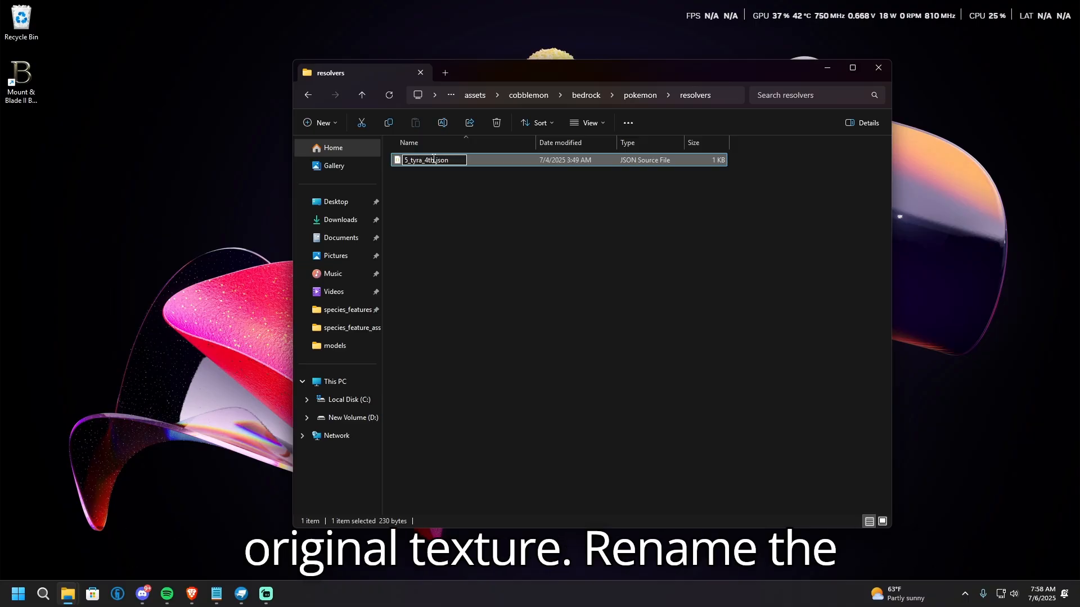
text(nitar)
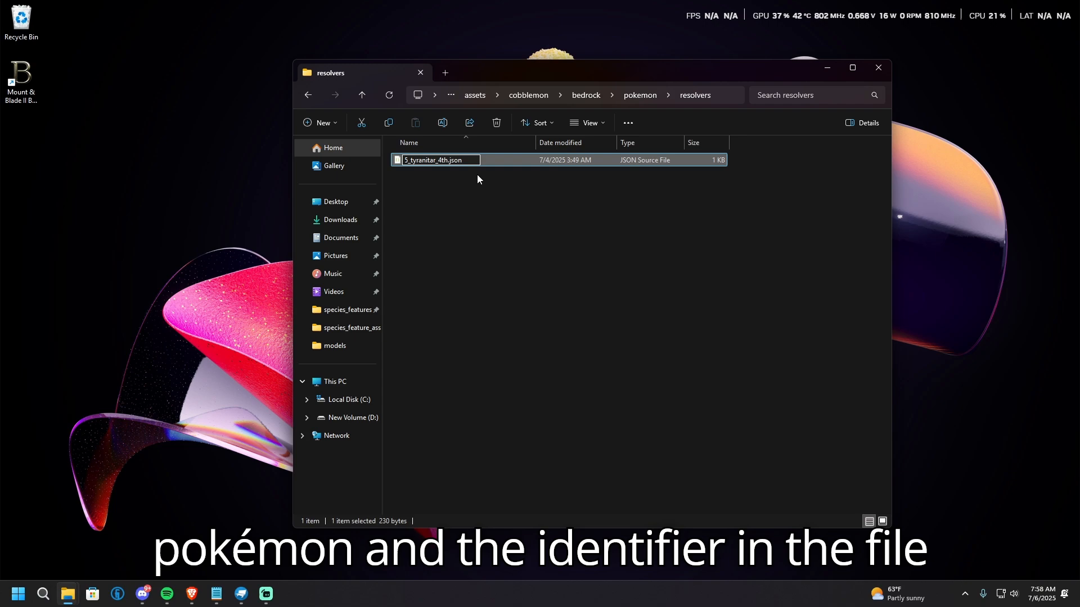
key(BackSpace)
key(BackSpace)
key(BackSpace)
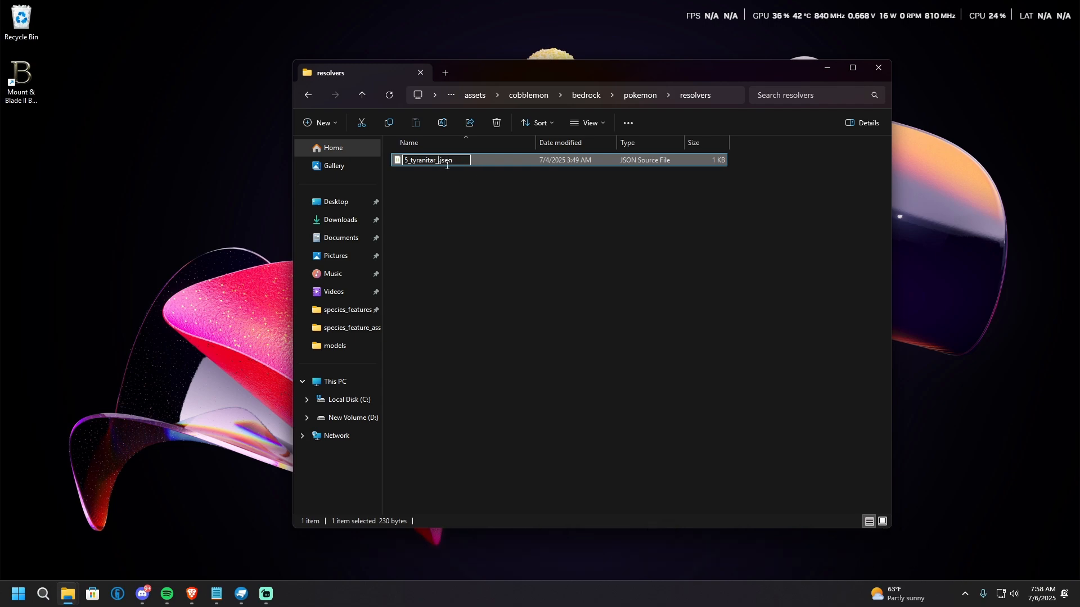
click(587, 235)
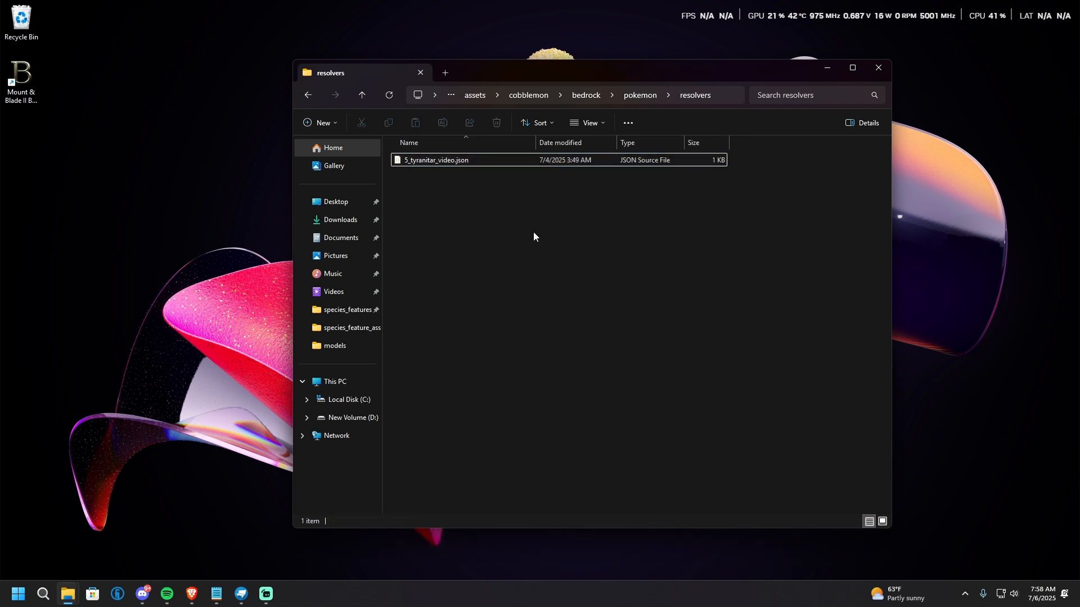
- Open 5_tyranitar_video.json in Visual Studio Code and replace "braviary" with "tyranitar" in the species, texture and model entries
click(415, 162)
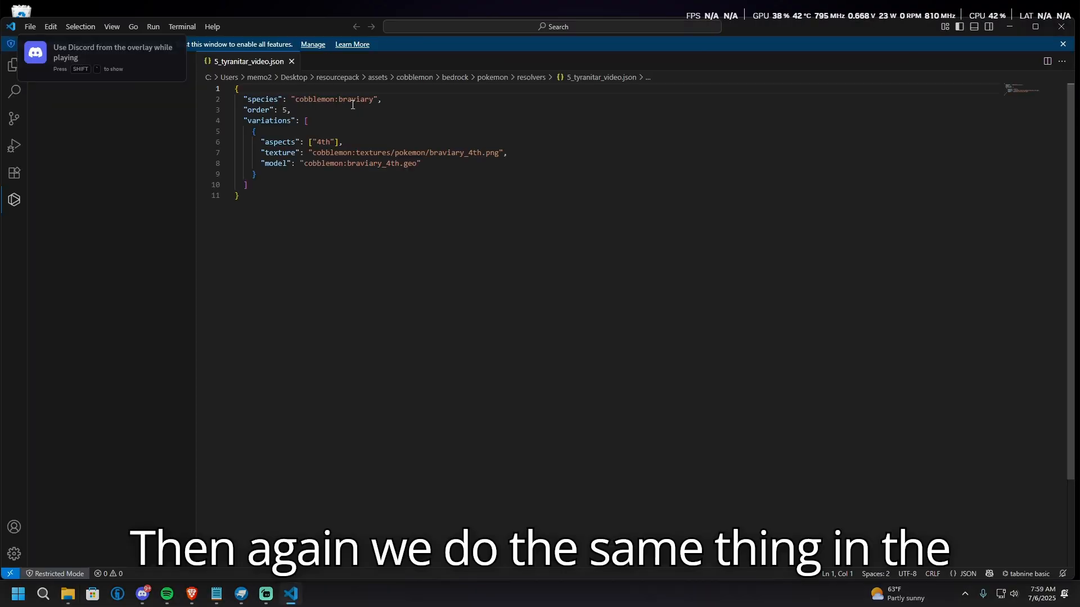
double_click(356, 99)
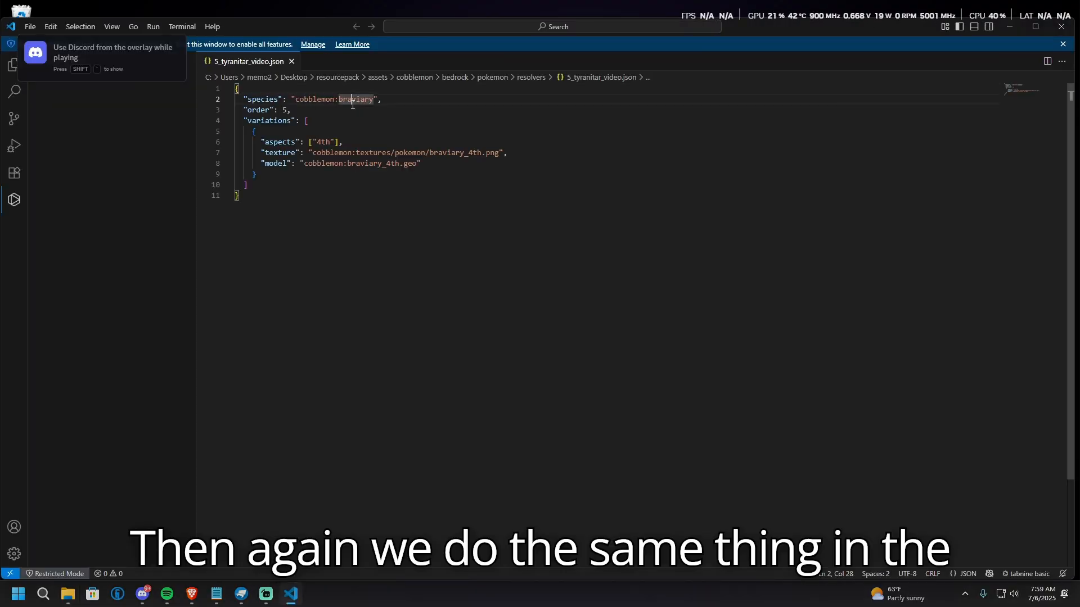
key(ctrl+d)
key(ctrl+d)
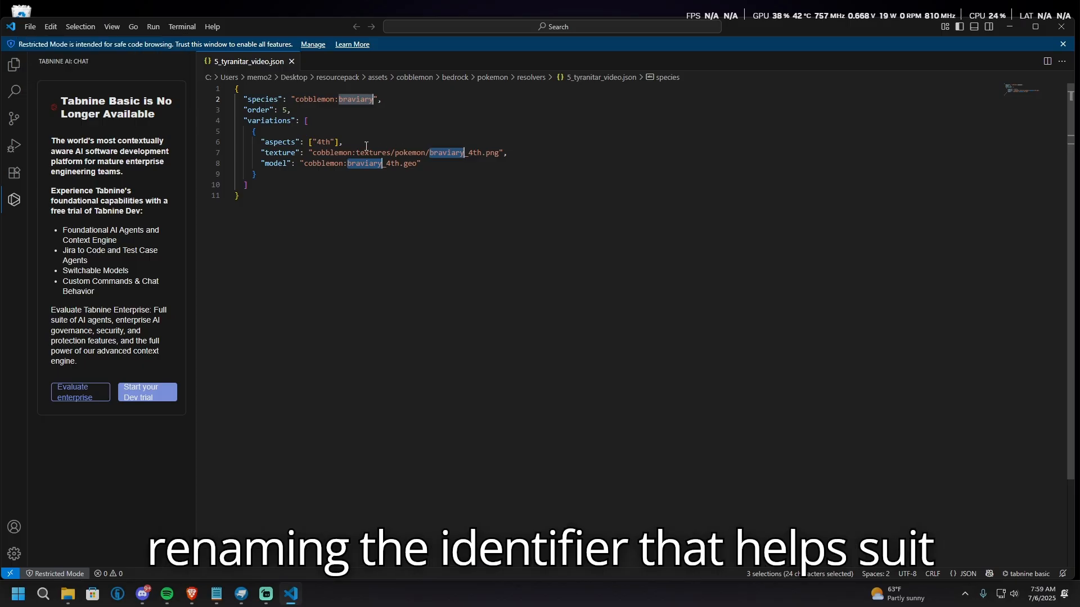
text(tyran)
text(itar)
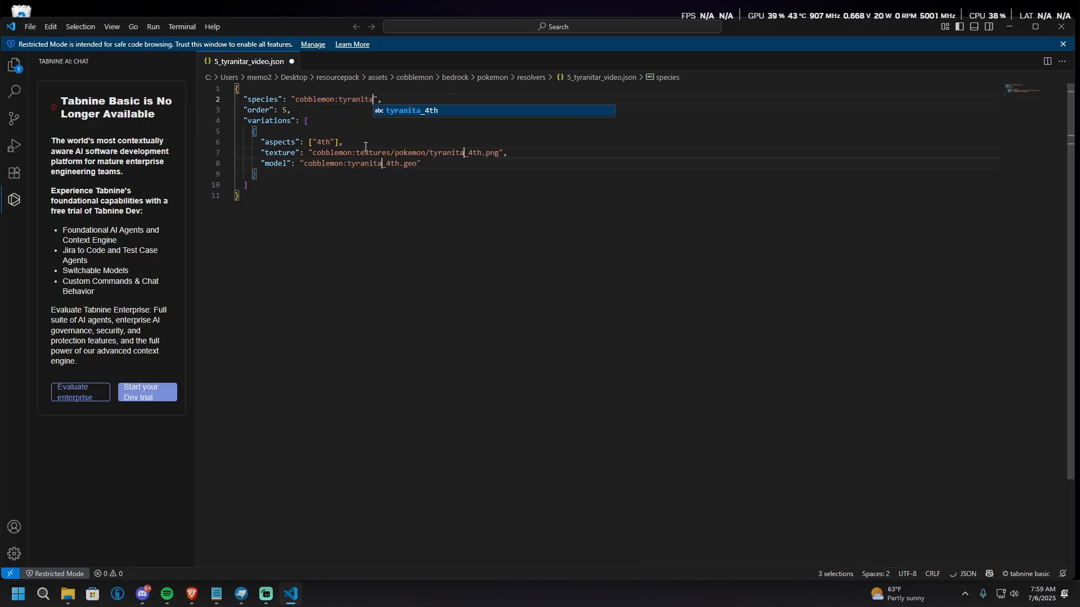
click(429, 163)
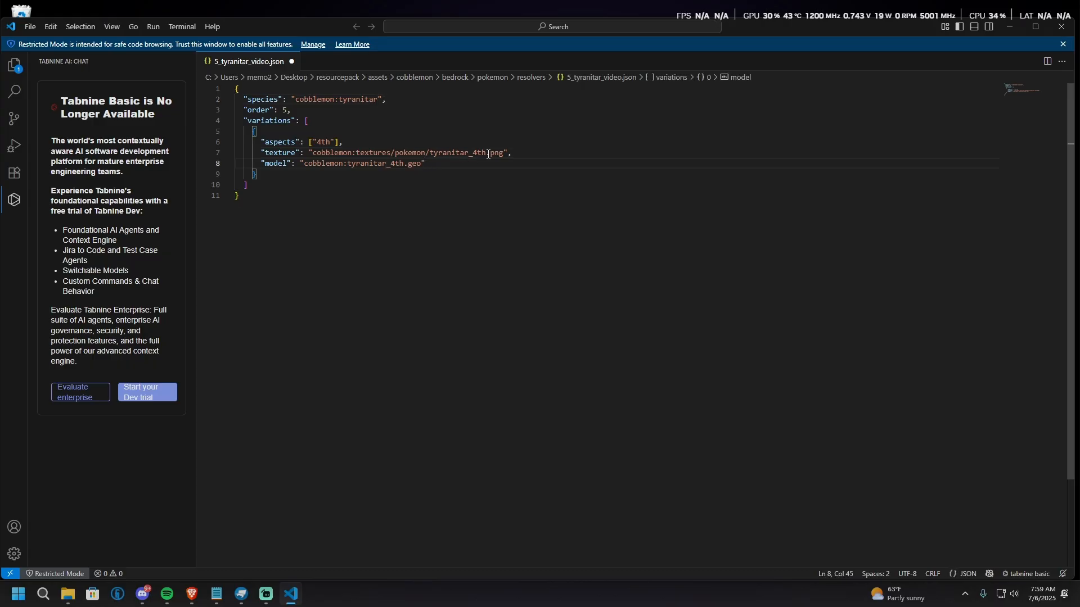
- Replace "4th" with "video" in the aspects, texture and model entries of 5_tyranitar_video.json
drag(487, 153, 472, 153)
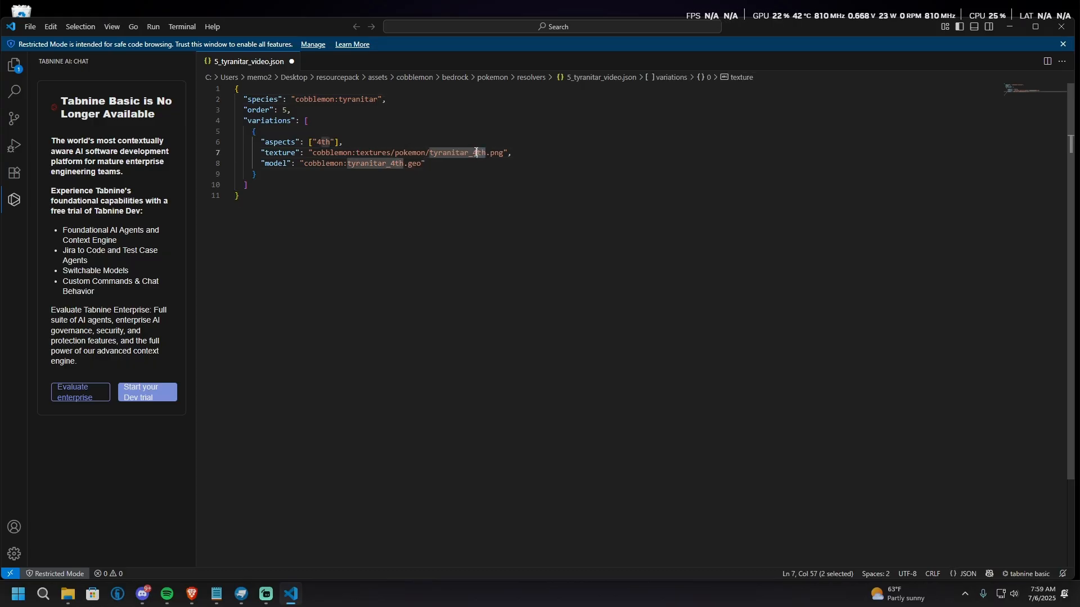
key(ctrl+d)
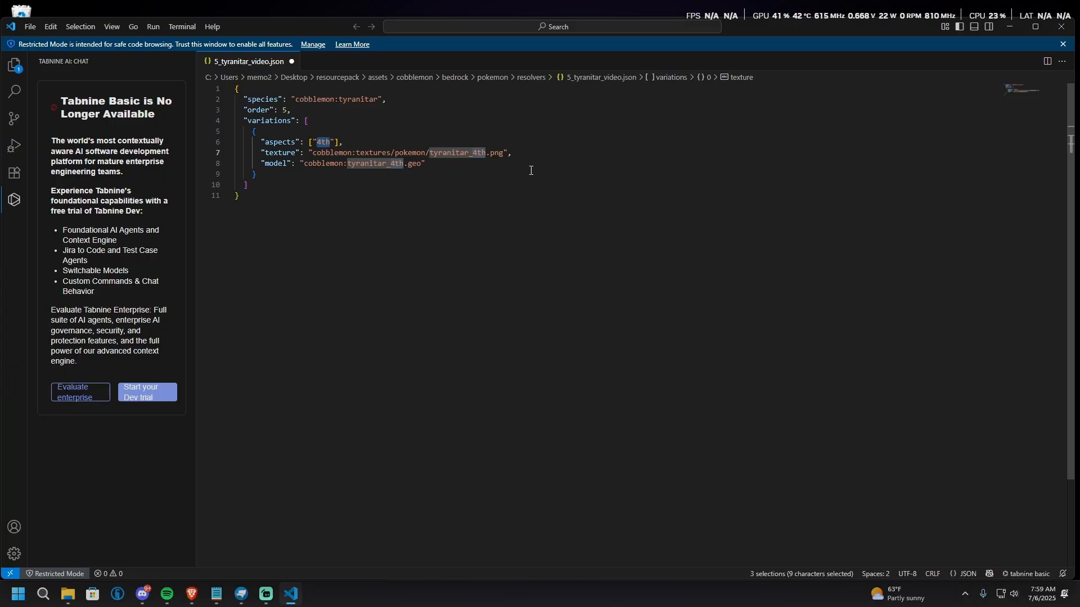
text(video)
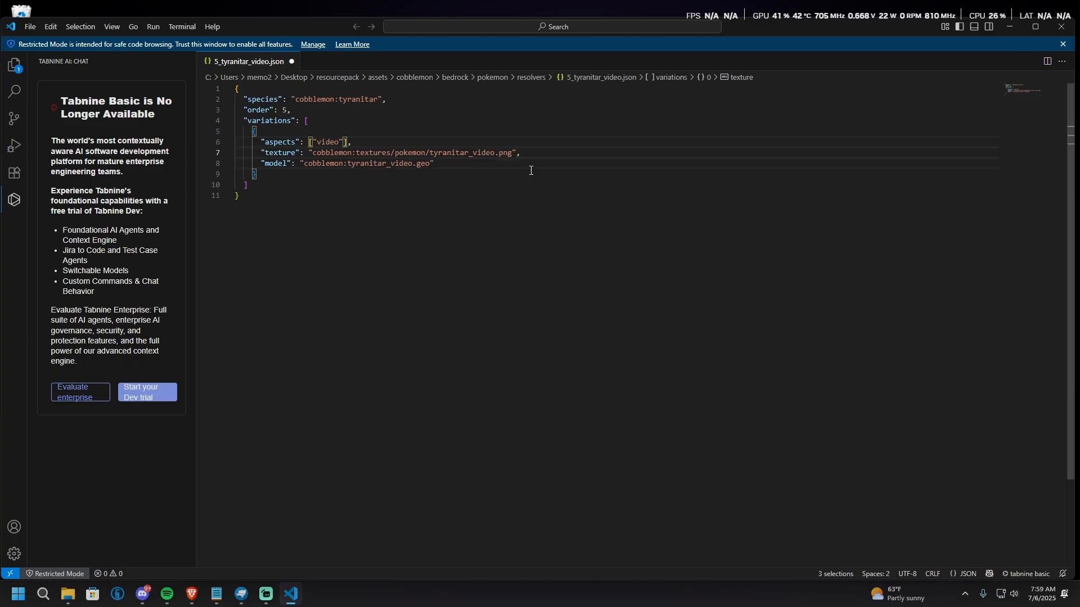
click(463, 251)
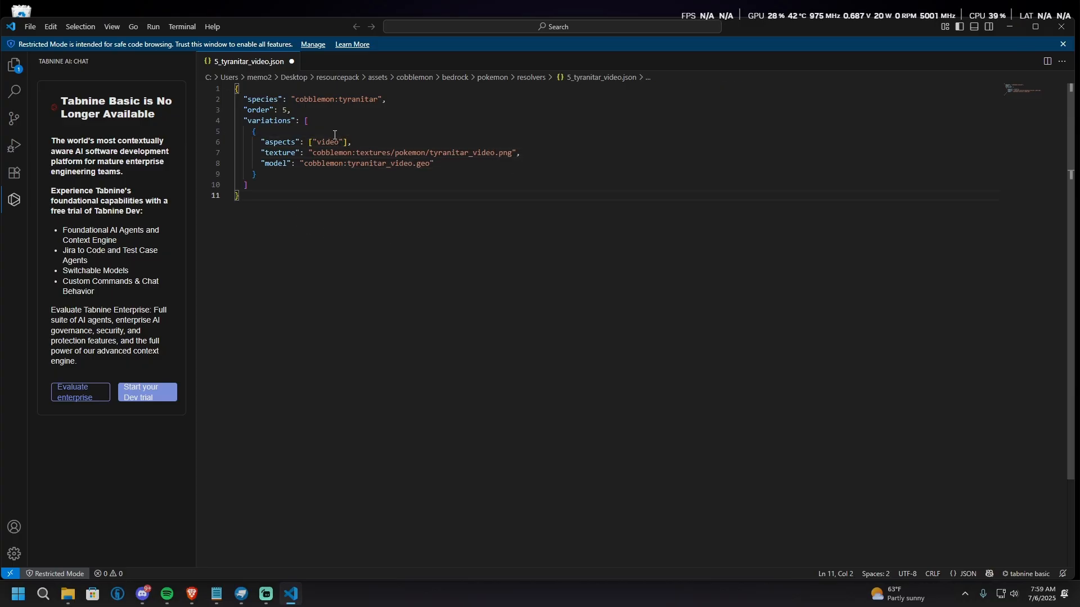
drag(292, 110, 235, 111)
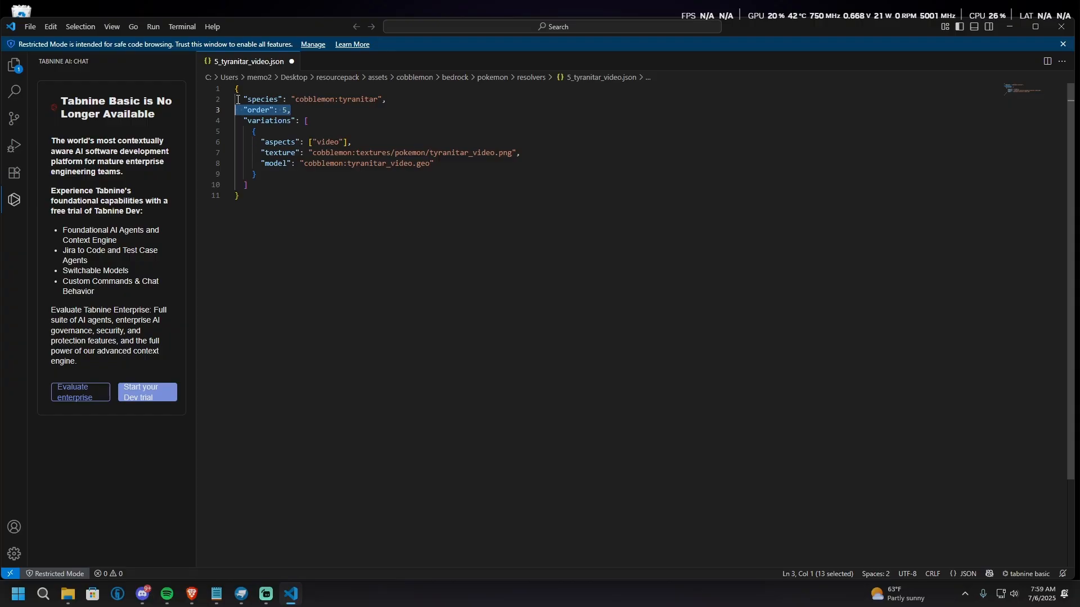
drag(244, 99, 235, 99)
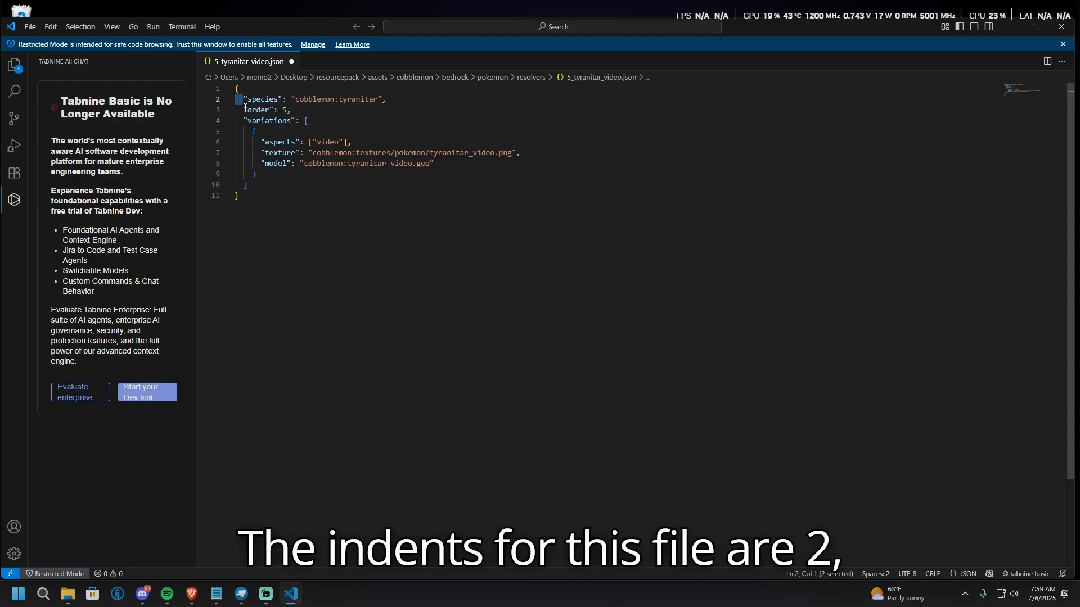
drag(243, 121, 234, 153)
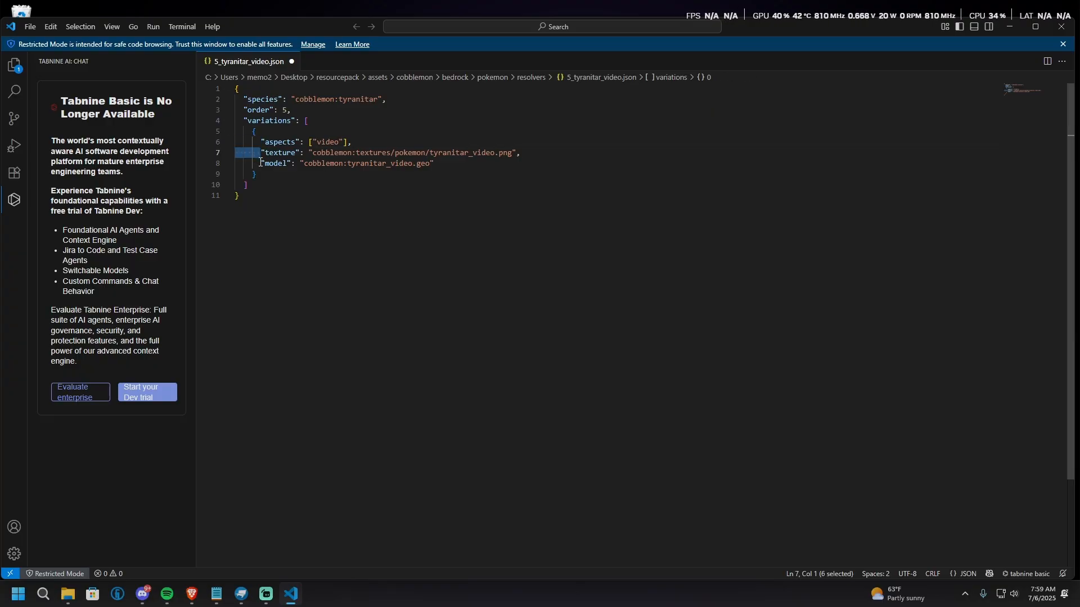
click(258, 221)
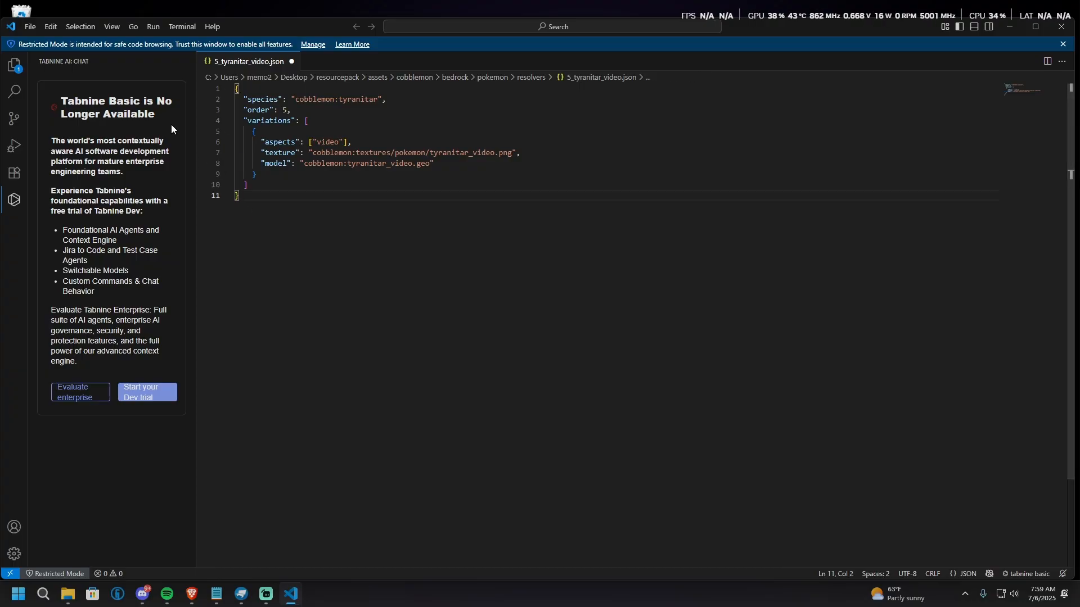
- Save the edited resolver over the existing 5_tyranitar_video.json in resolvers and close the editor
click(27, 28)
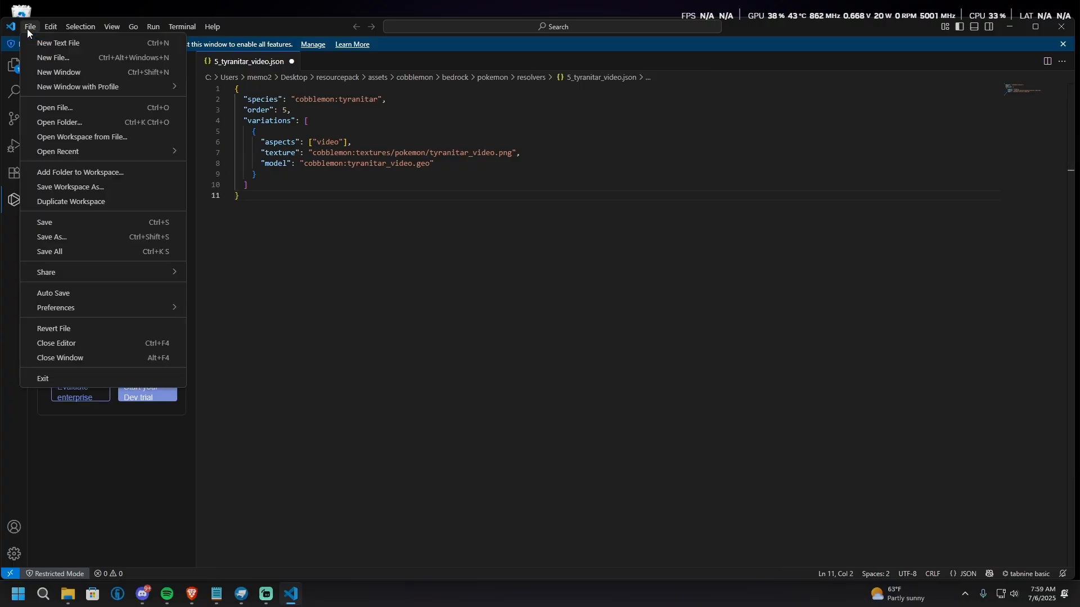
click(106, 237)
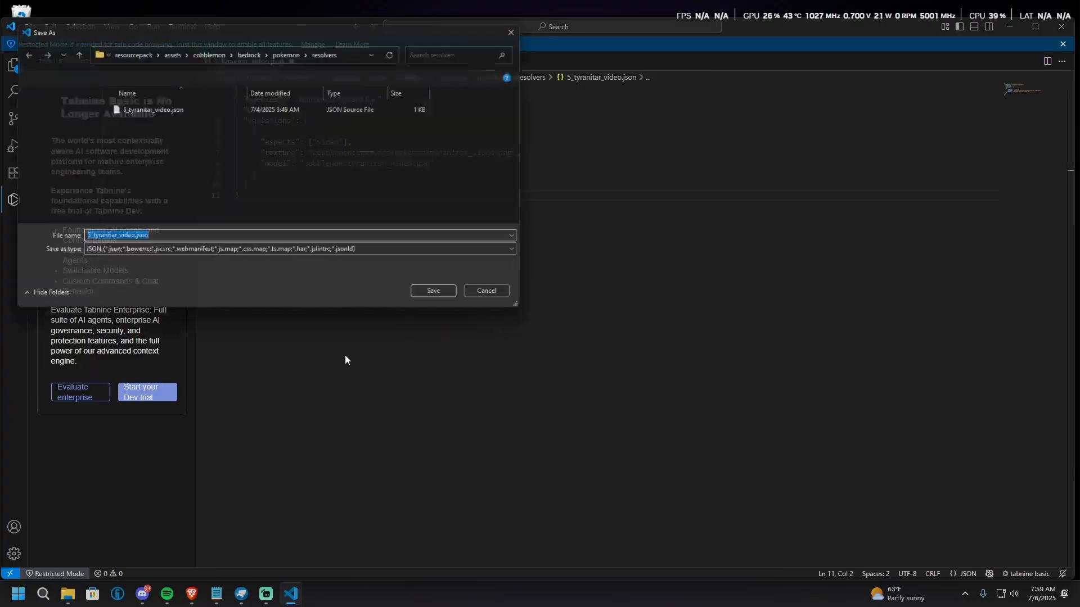
click(425, 304)
click(564, 295)
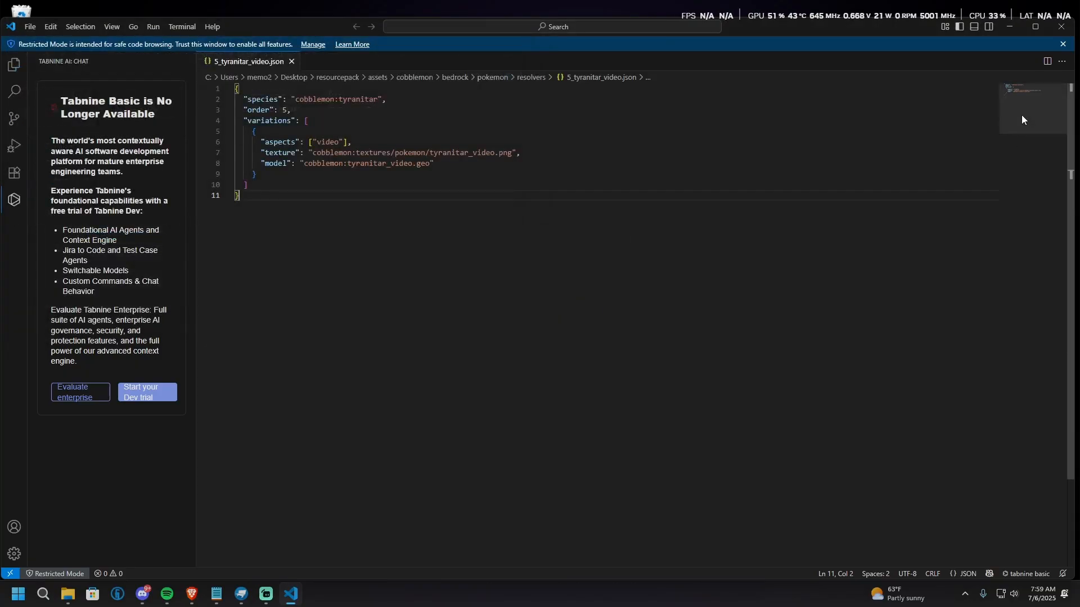
click(1061, 26)
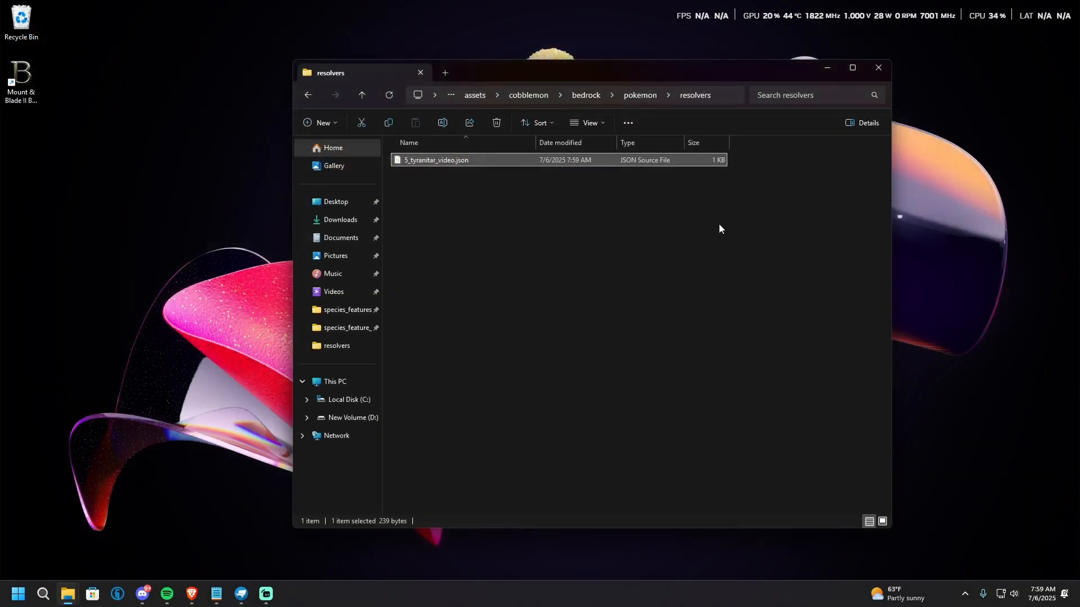
- Go up to the cobblemon folder, open textures and its pokemon subfolder, and place tyranitar_video.png there
click(362, 104)
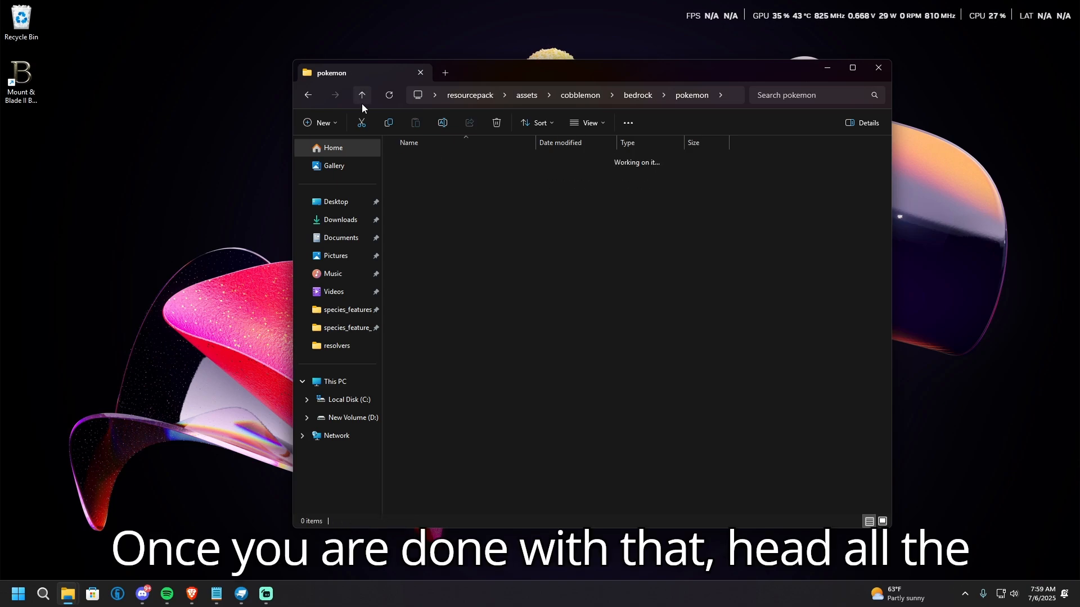
click(362, 104)
click(363, 104)
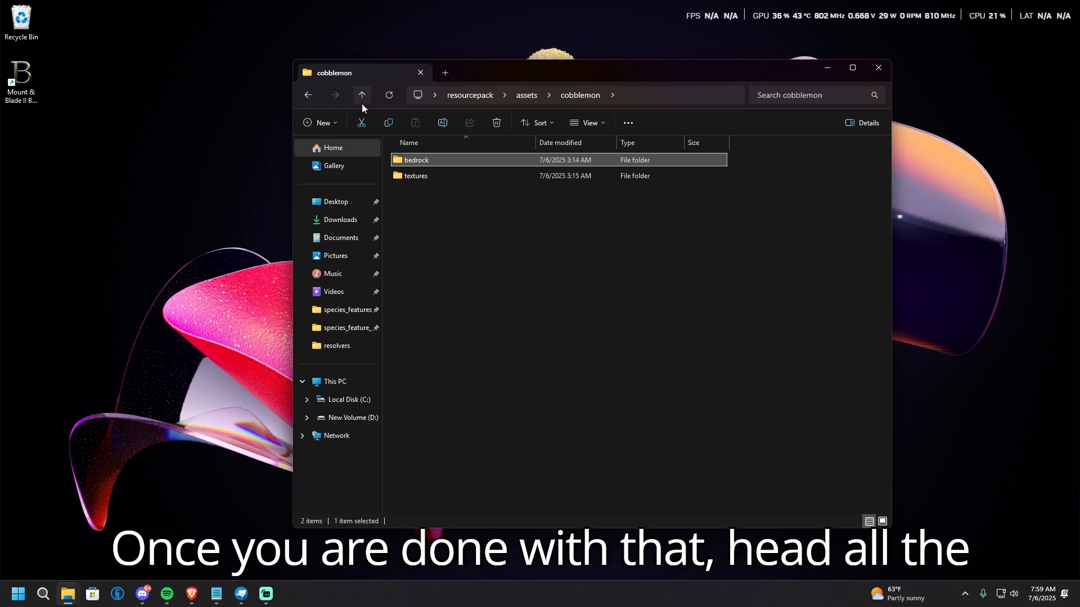
double_click(428, 177)
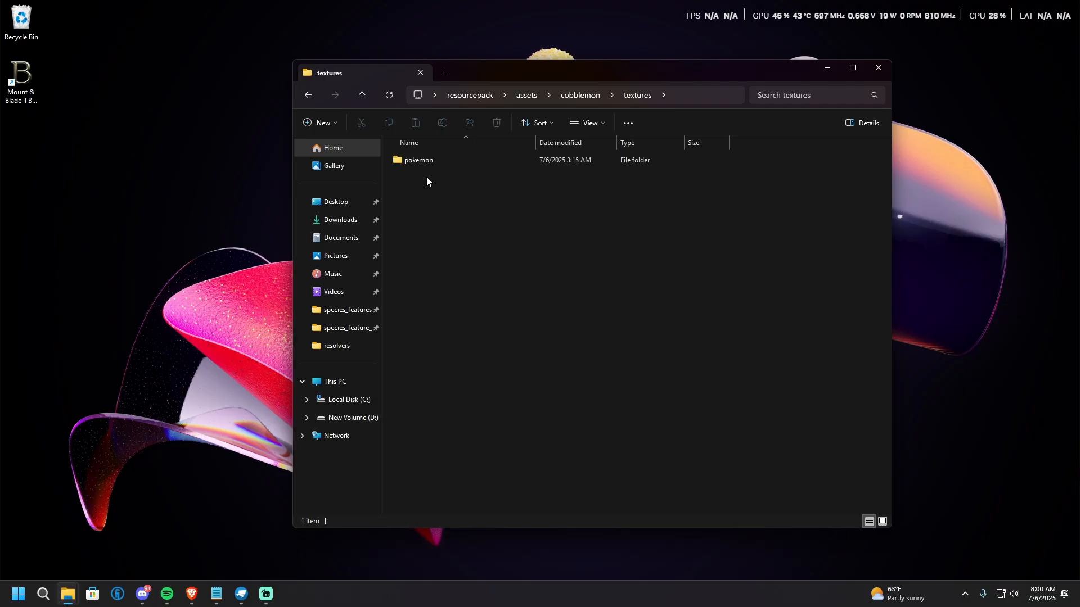
double_click(428, 163)
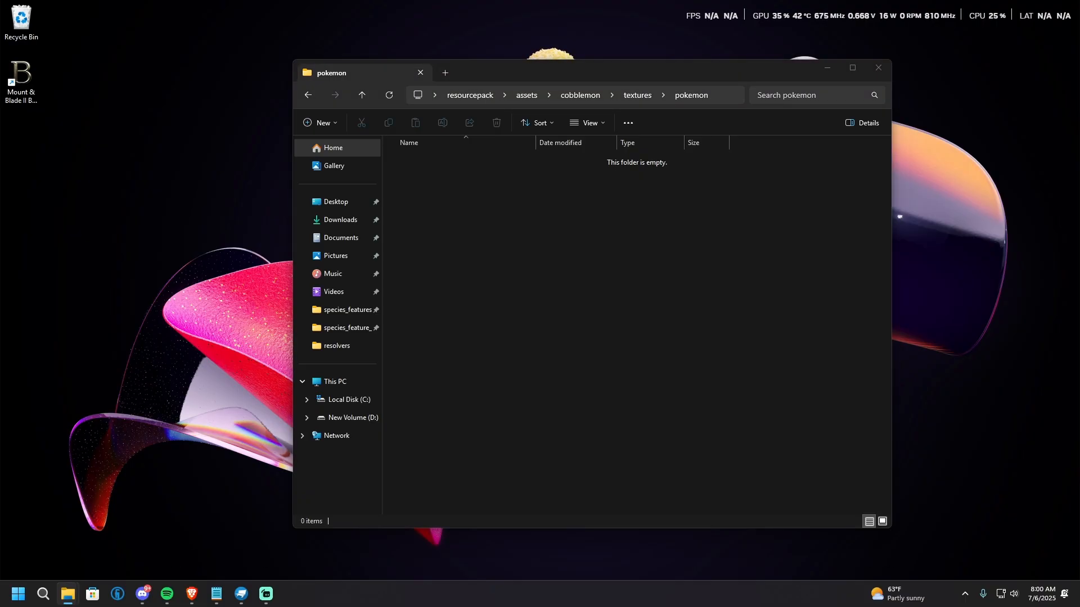
drag(1079, 293, 540, 299)
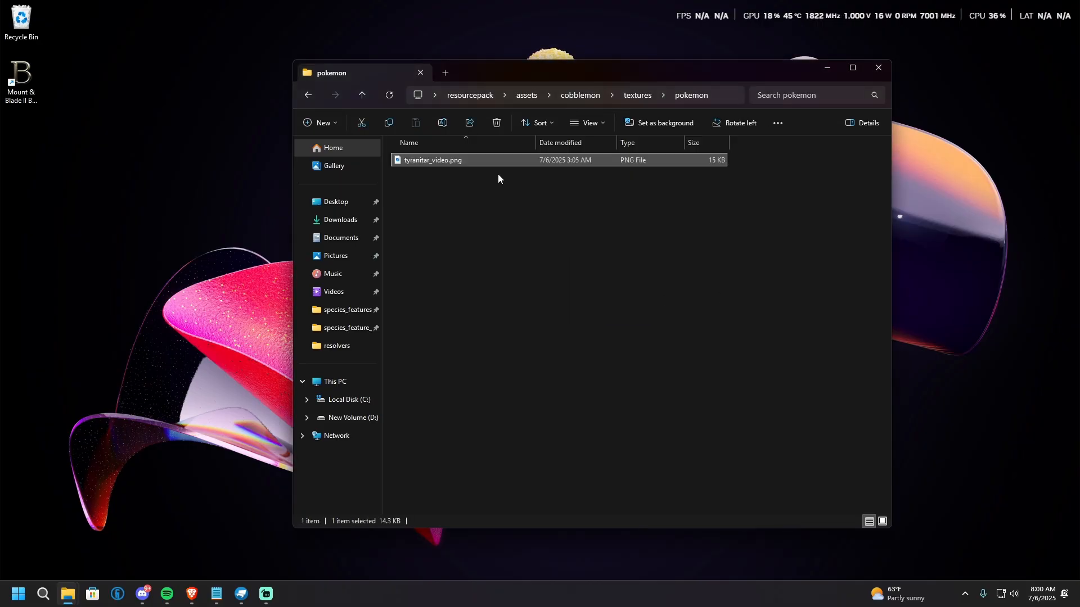
click(439, 172)
- Go back up to the resourcepack folder and compress assets and pack.mcmeta into resourcepack.zip with 7-Zip
click(362, 98)
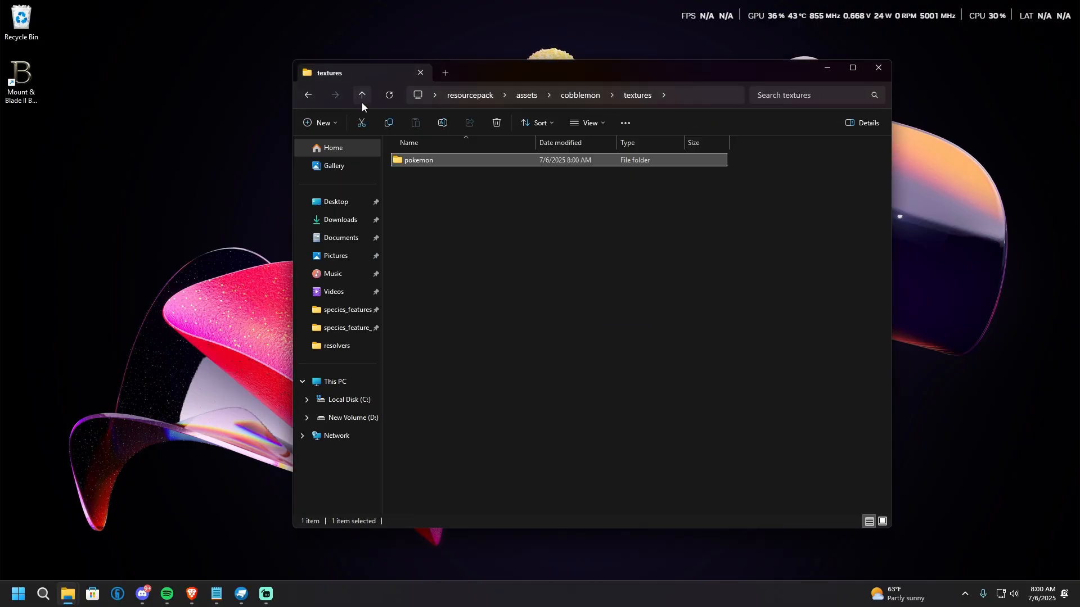
click(362, 99)
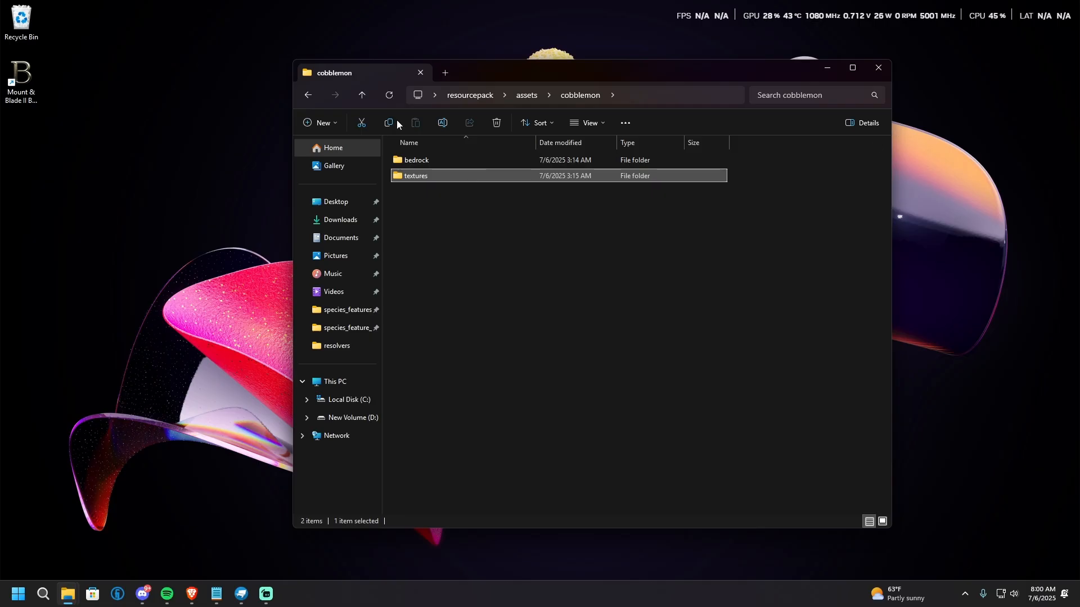
click(363, 95)
click(364, 95)
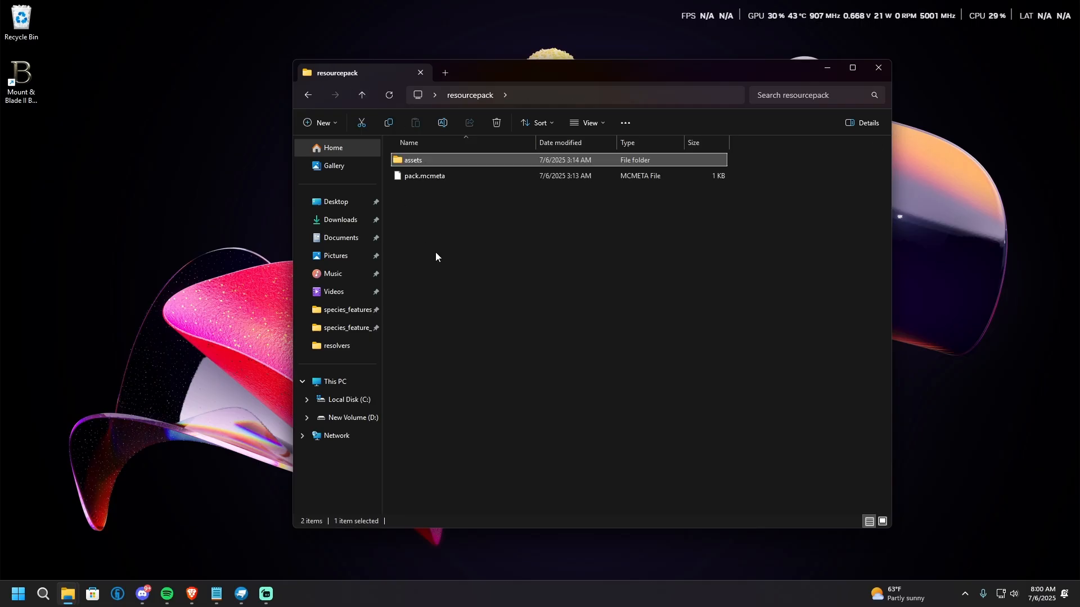
drag(435, 256, 410, 158)
right_click(489, 170)
click(414, 191)
right_click(411, 157)
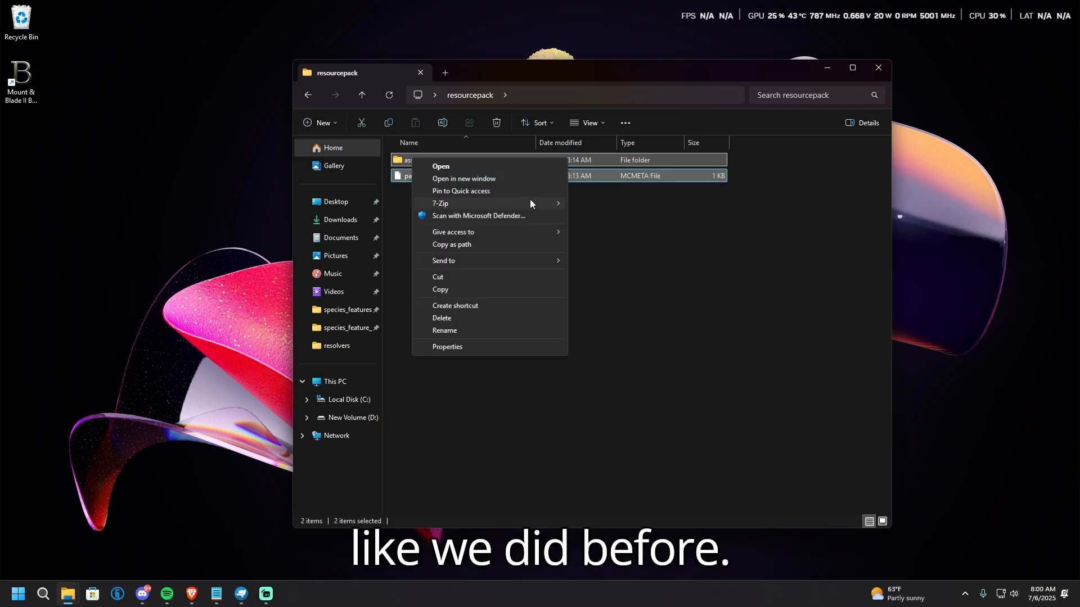
mouse_move(531, 203)
click(569, 200)
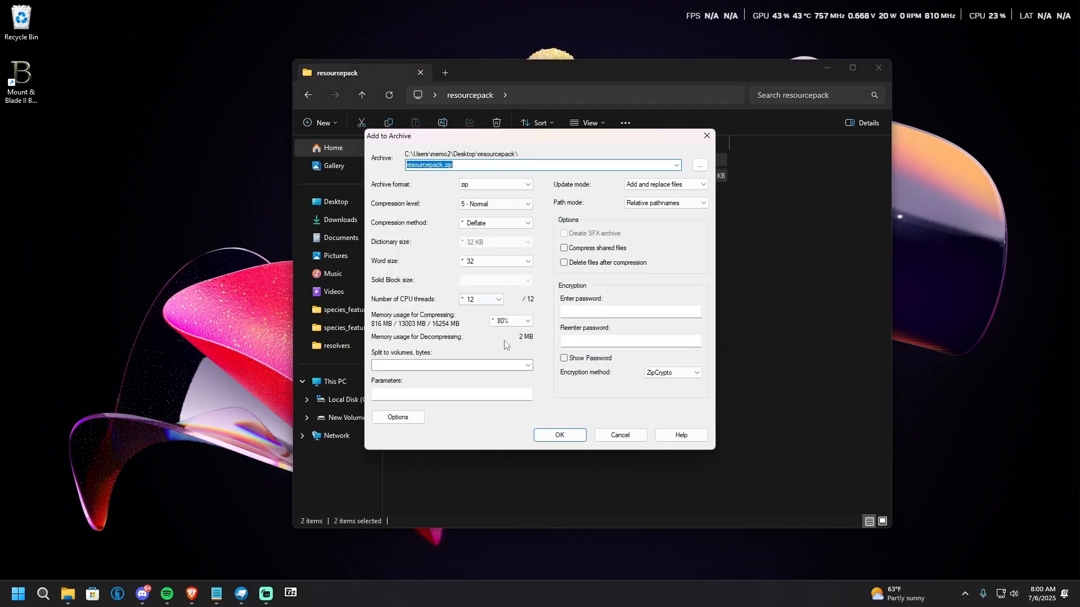
click(559, 435)
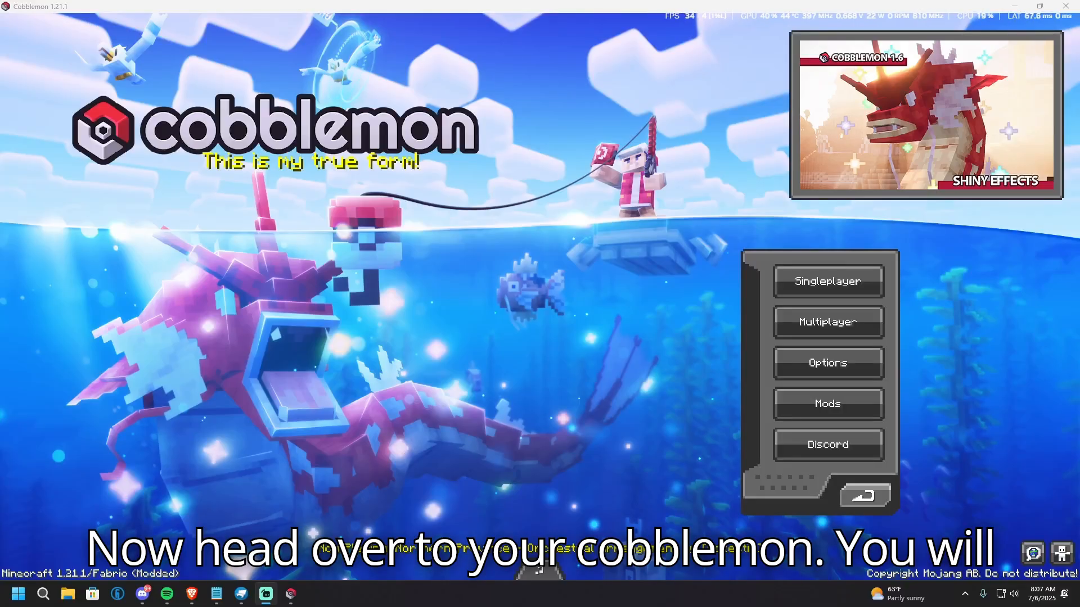
- In Cobblemon, set up a new singleplayer world named videotest with the game mode set to Creative
click(838, 282)
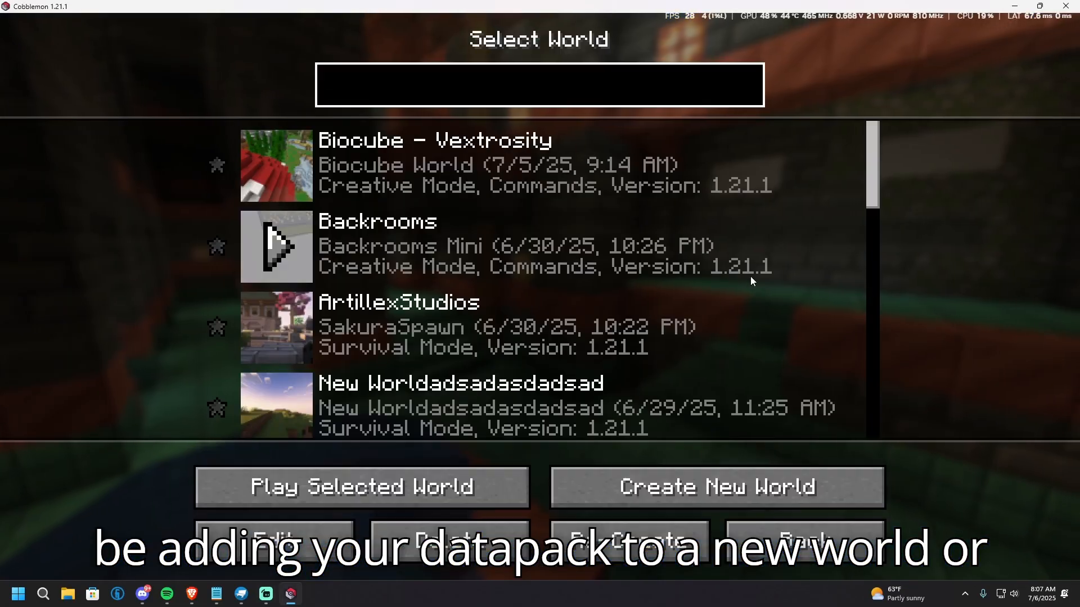
click(677, 500)
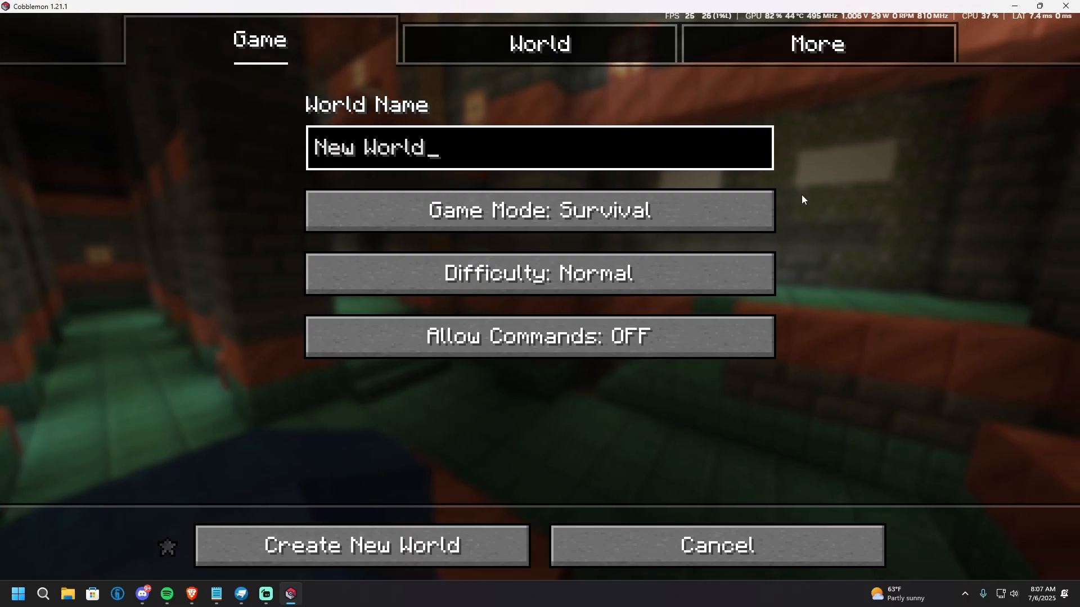
key(ctrl+a)
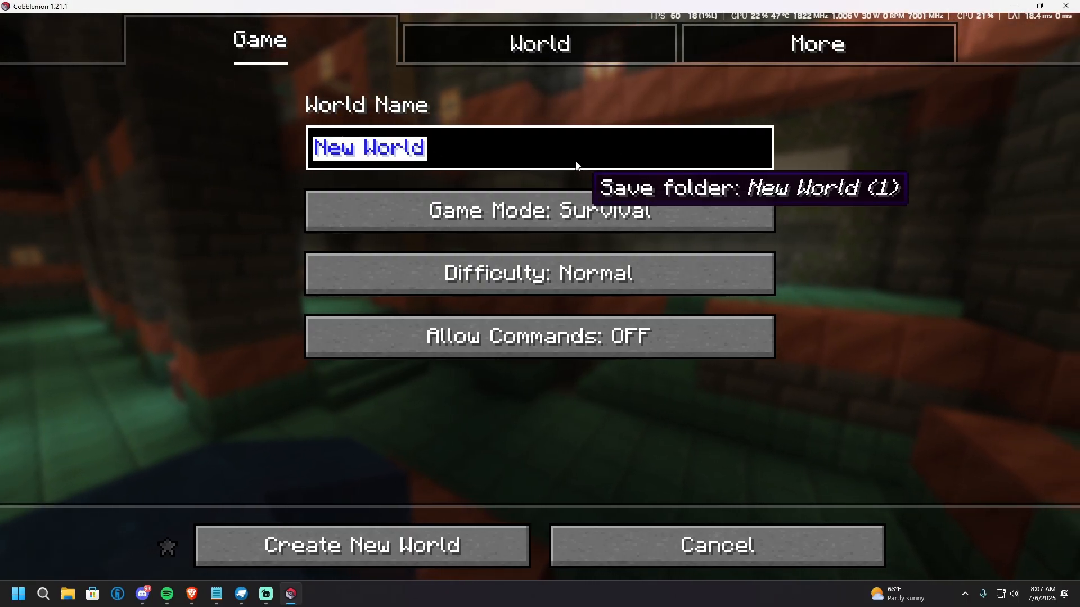
text(videotest)
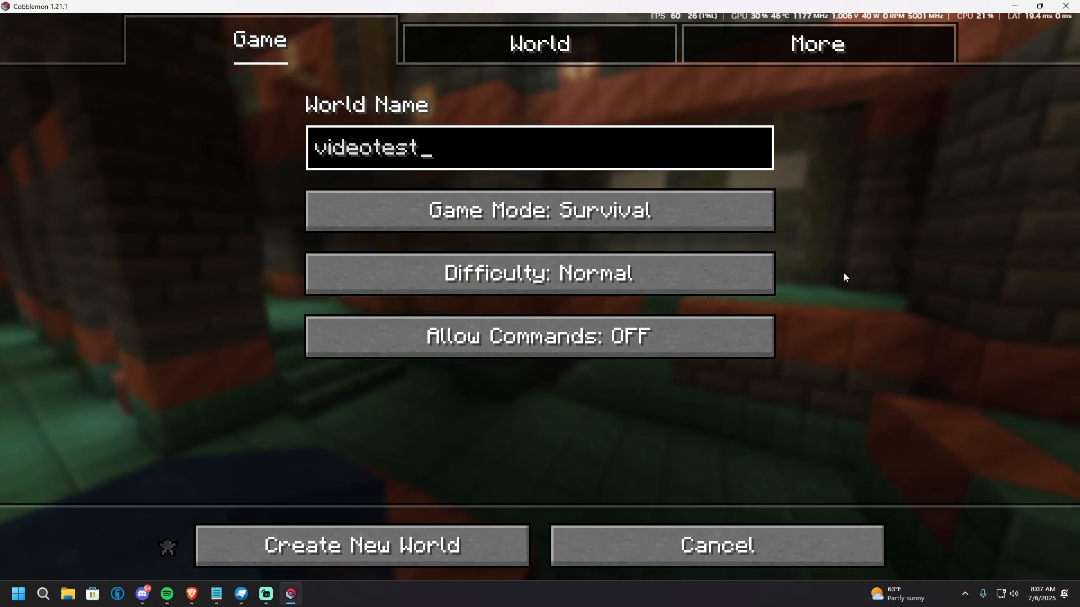
click(707, 210)
click(707, 209)
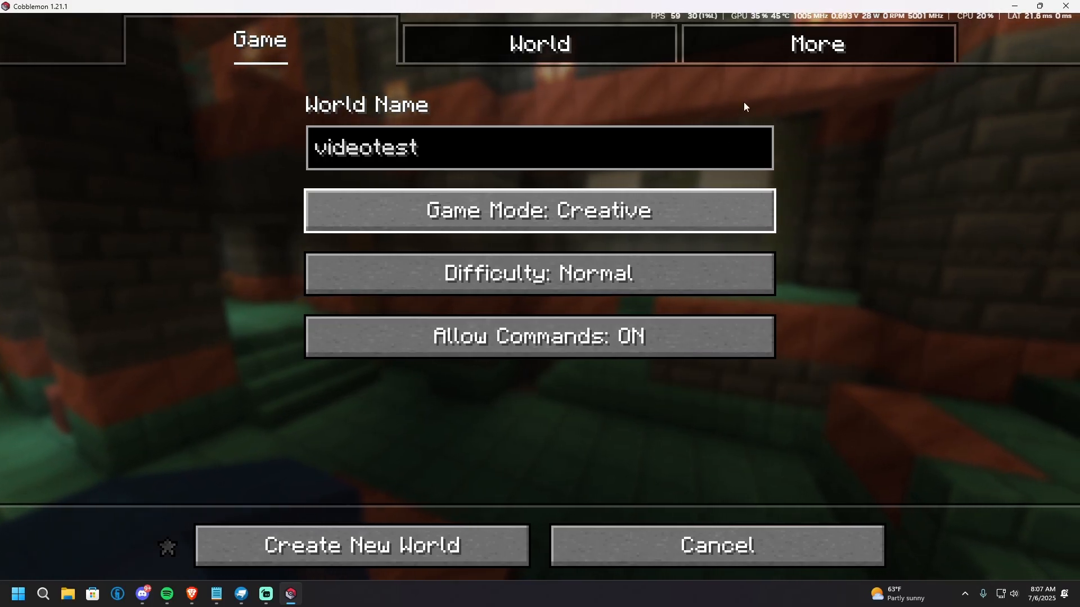
- Enable the "datapack" data pack for the videotest world and create the world
click(519, 66)
click(715, 56)
click(511, 247)
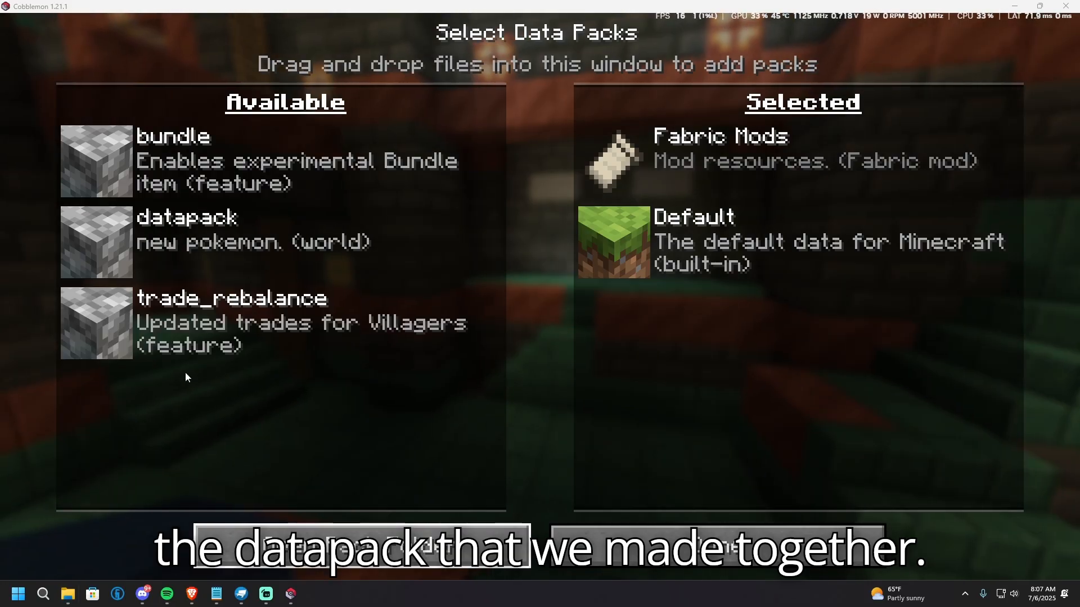
click(127, 252)
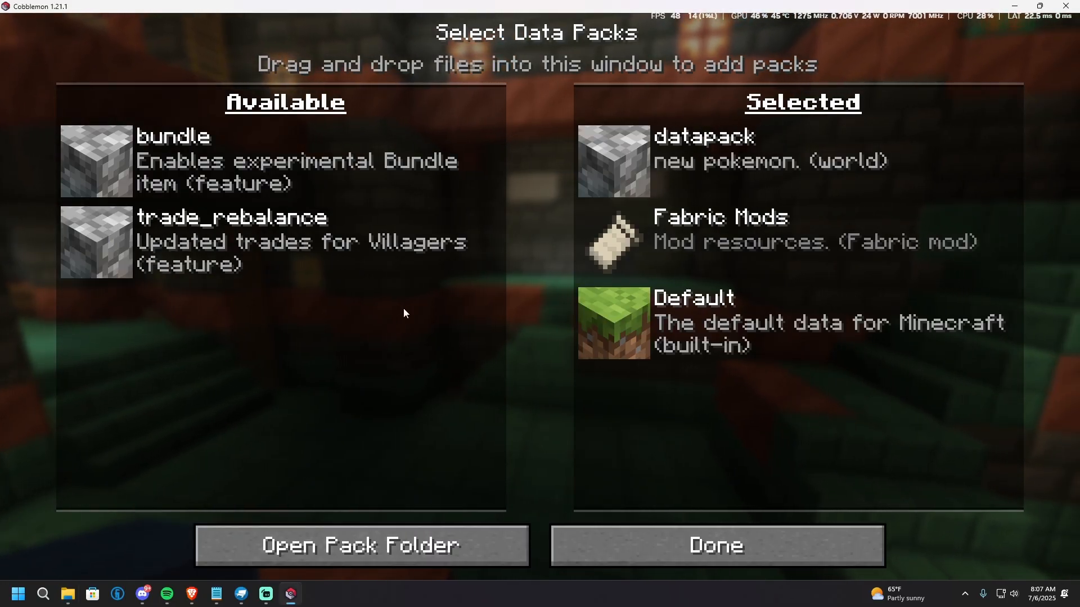
click(654, 538)
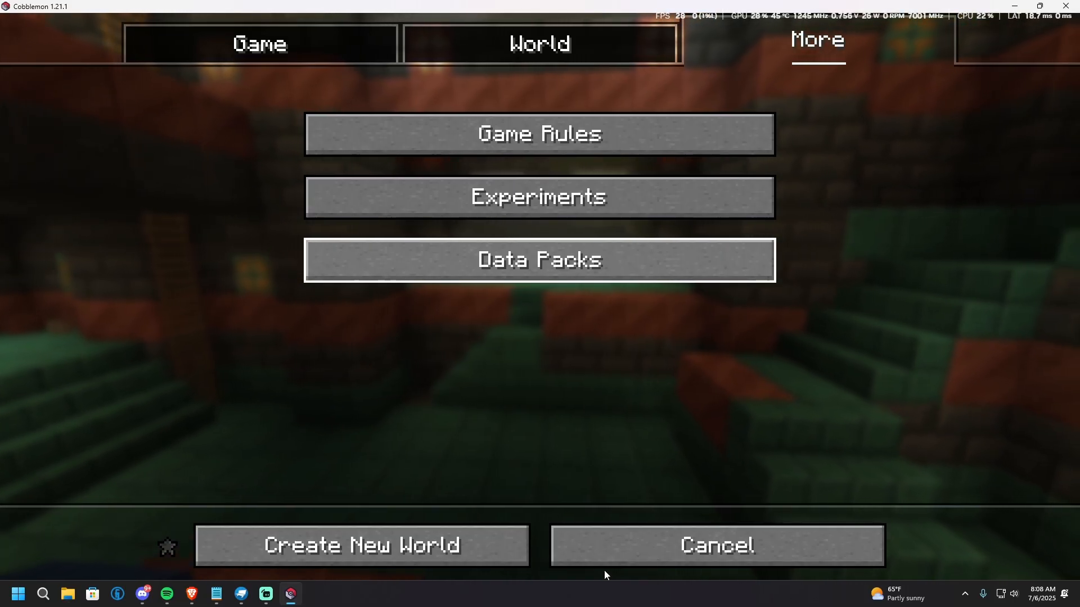
click(369, 547)
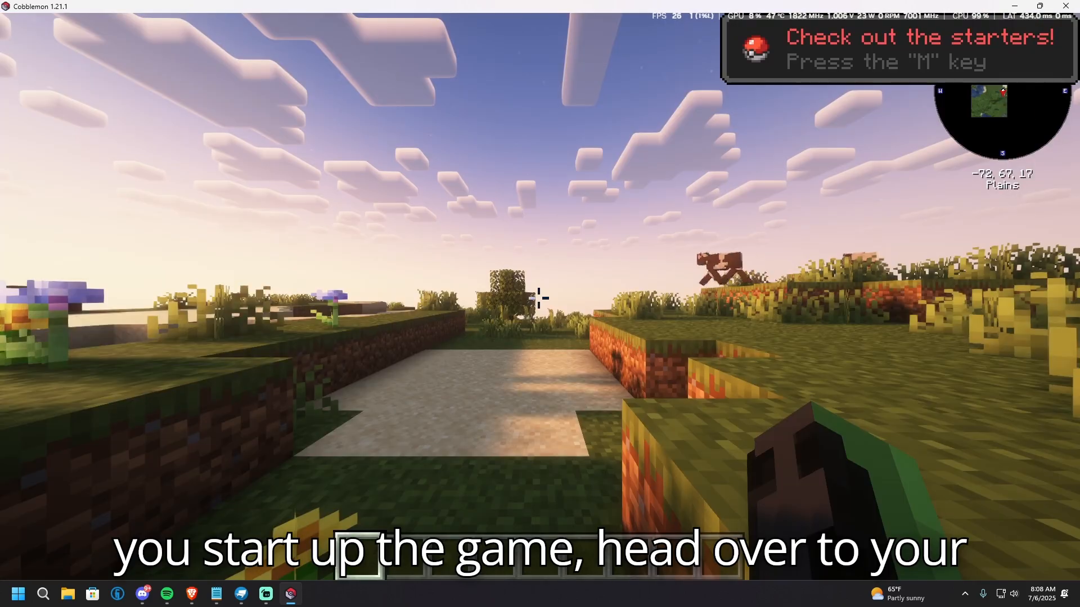
- Enable the resource pack named "resourcepack" from the in-game options and apply the selection
key(Escape)
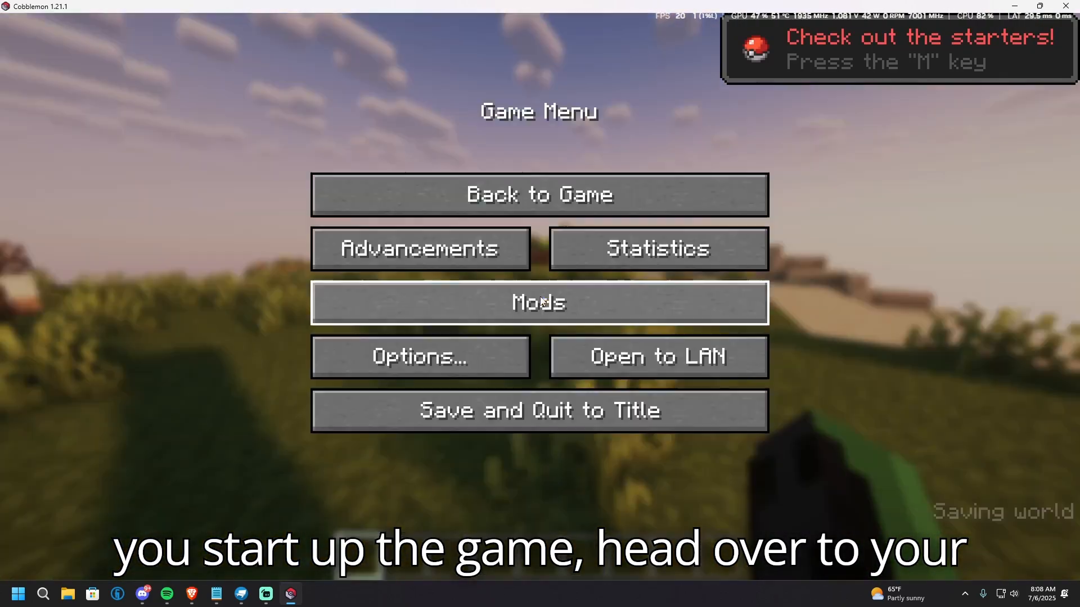
click(422, 351)
click(326, 397)
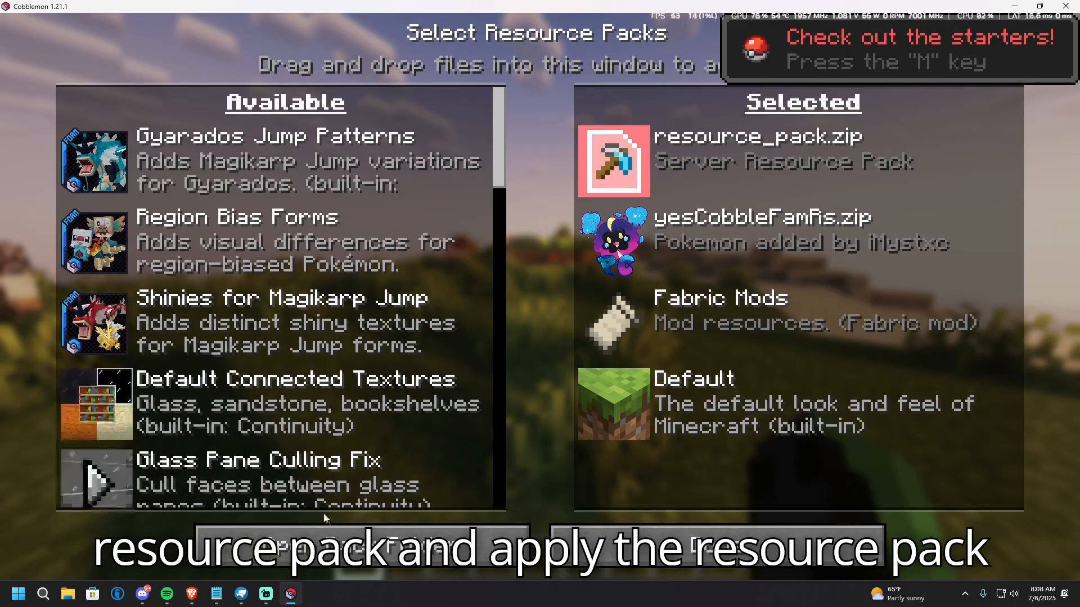
scroll(131, 209, down, 10)
click(107, 209)
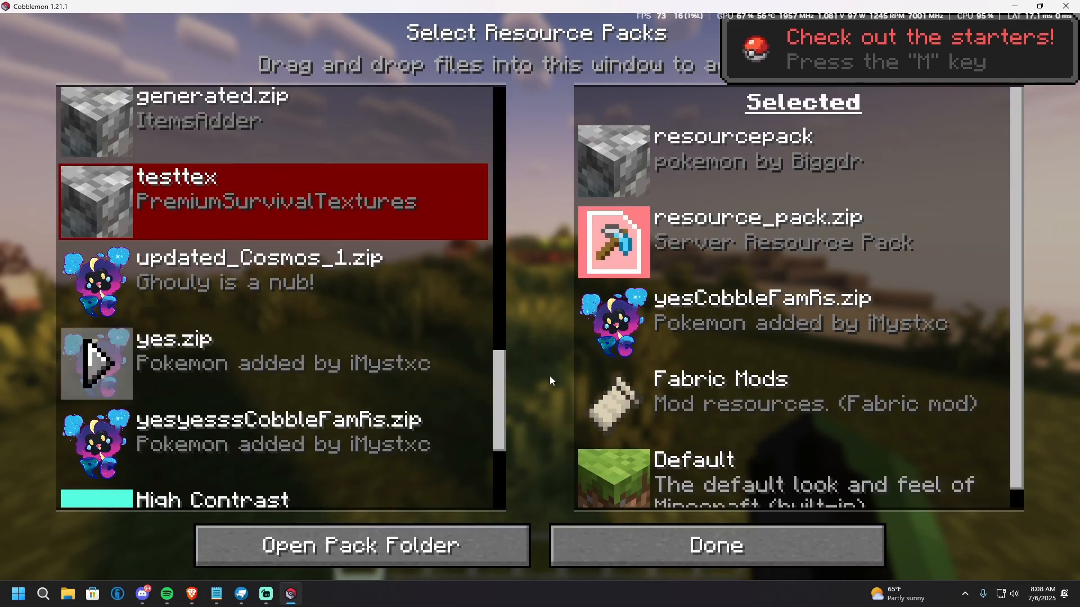
scroll(96, 374, down, 5)
click(602, 545)
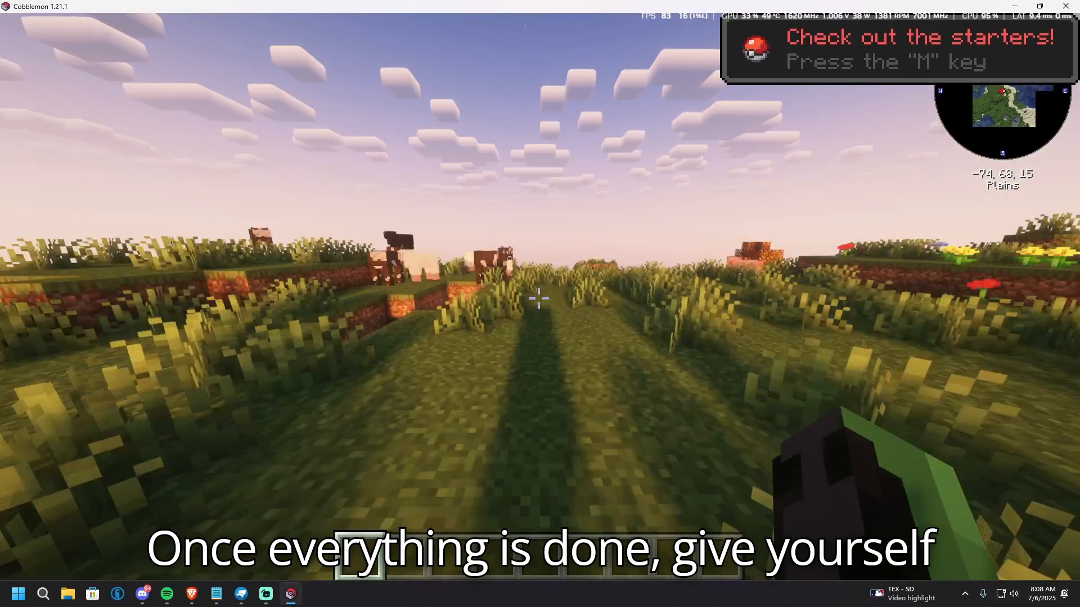
- Give yourself the custom Tyranitar by running the pokegive command for tyranitar with aspect set to video
text(/p)
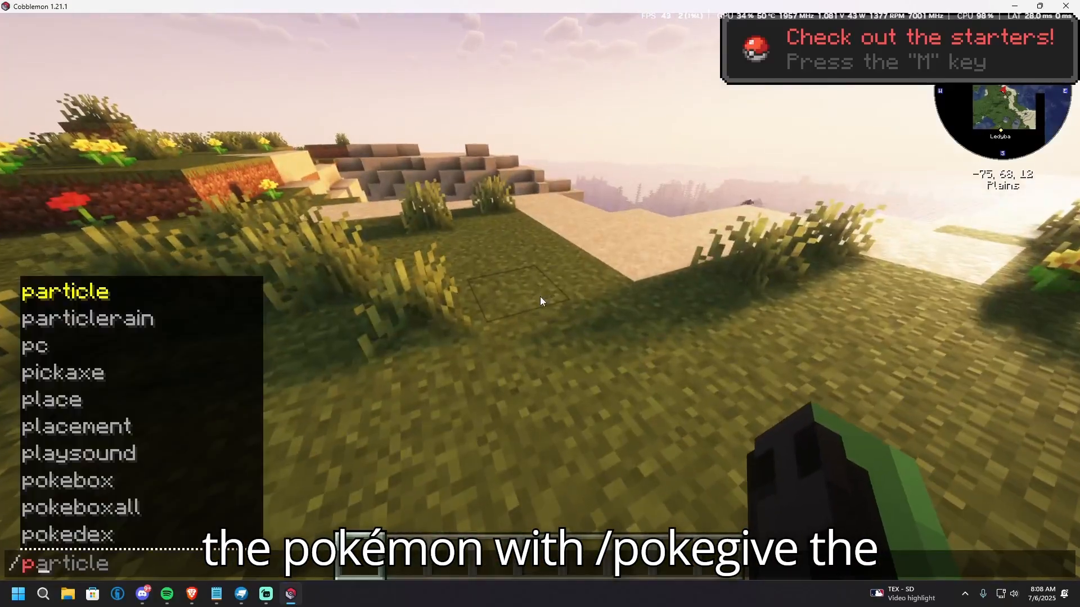
text(okegive )
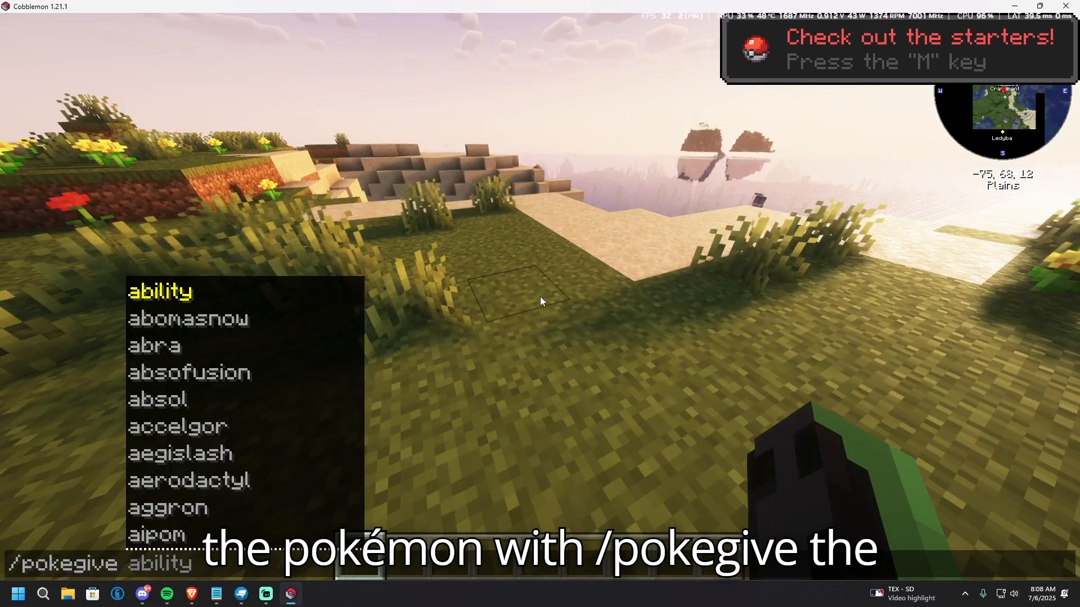
text(tyr)
key(Tab)
text(a)
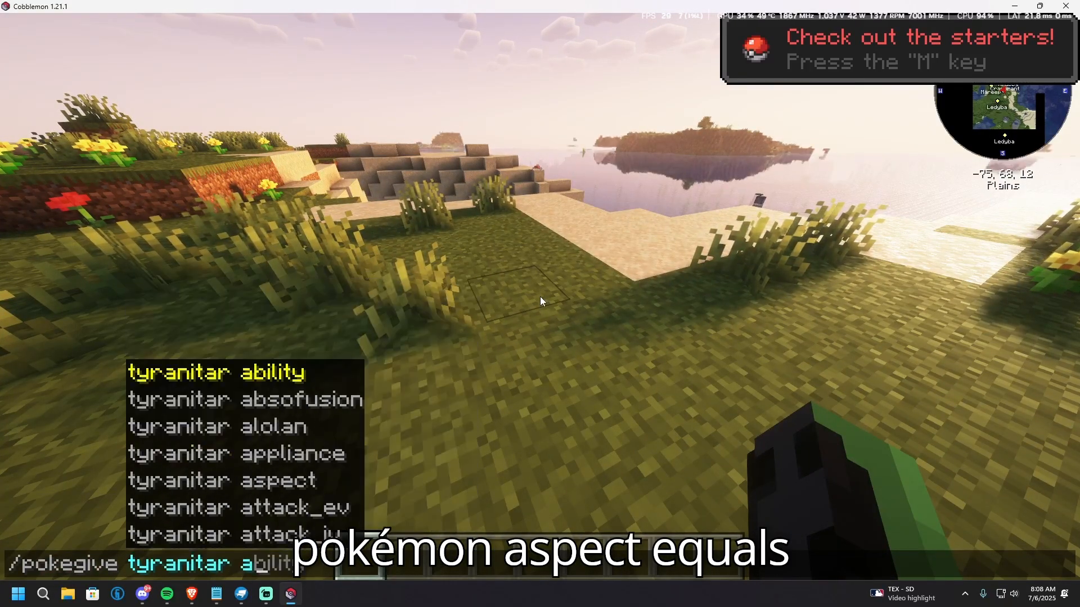
text(pe)
key(BackSpace)
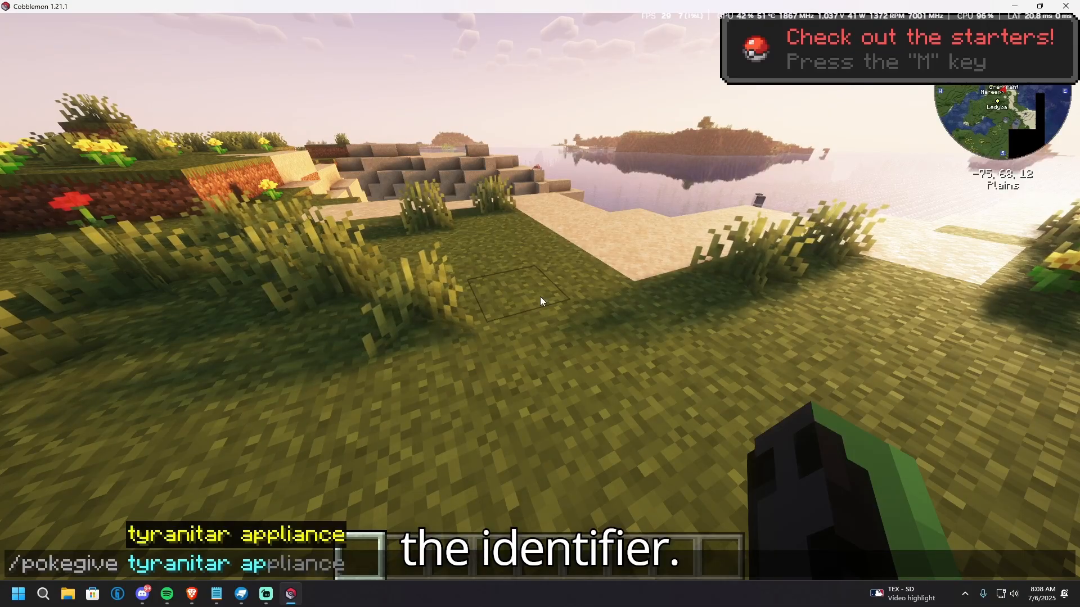
key(BackSpace)
text(spect=)
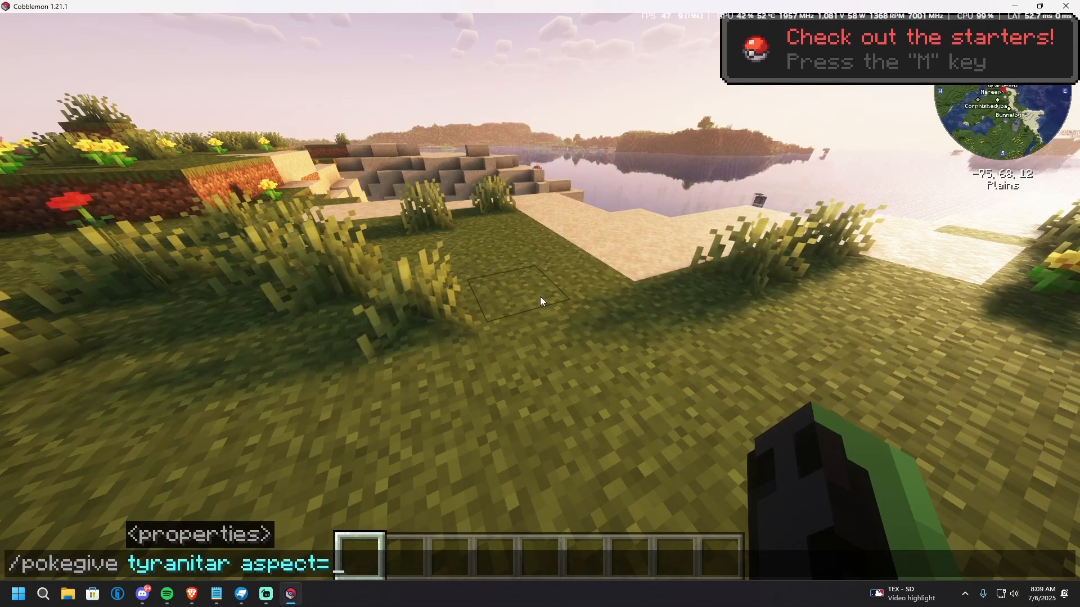
text(vid)
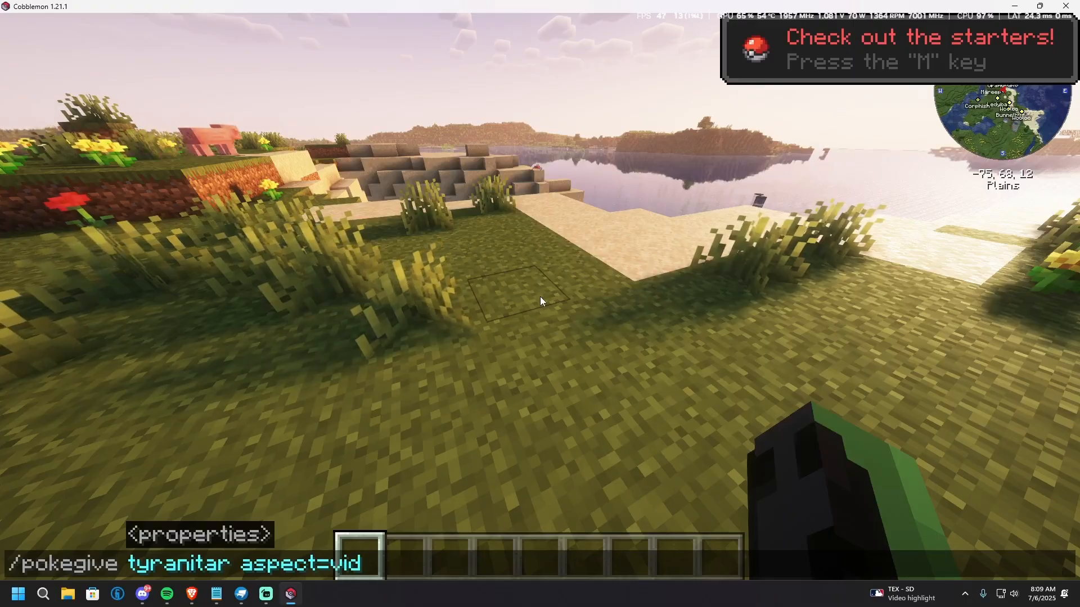
key(Return)
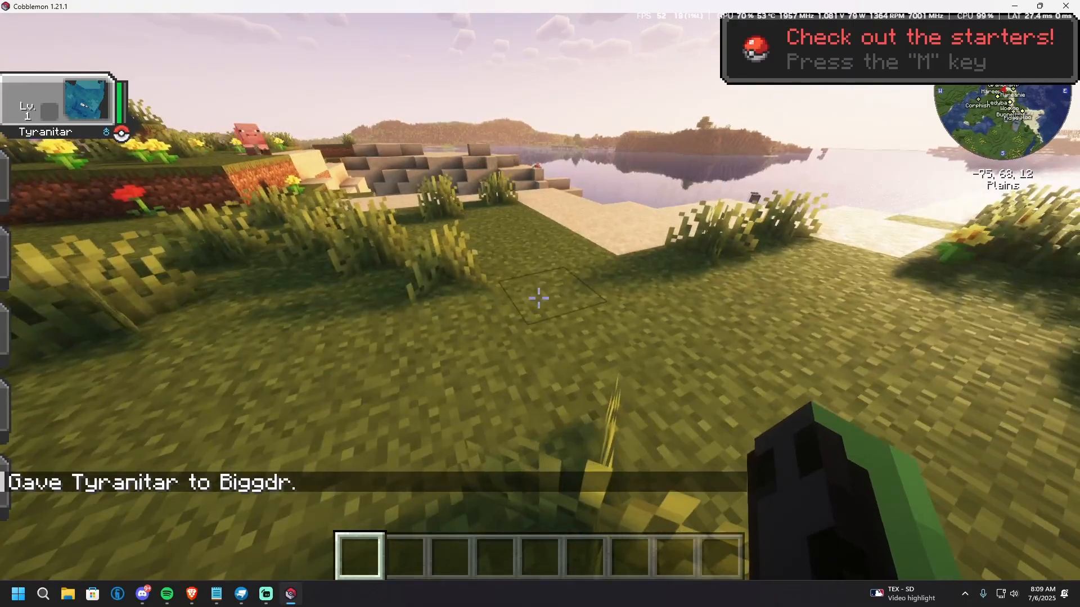
- Send out the Tyranitar and walk around it to inspect its custom model and texture
key(r)
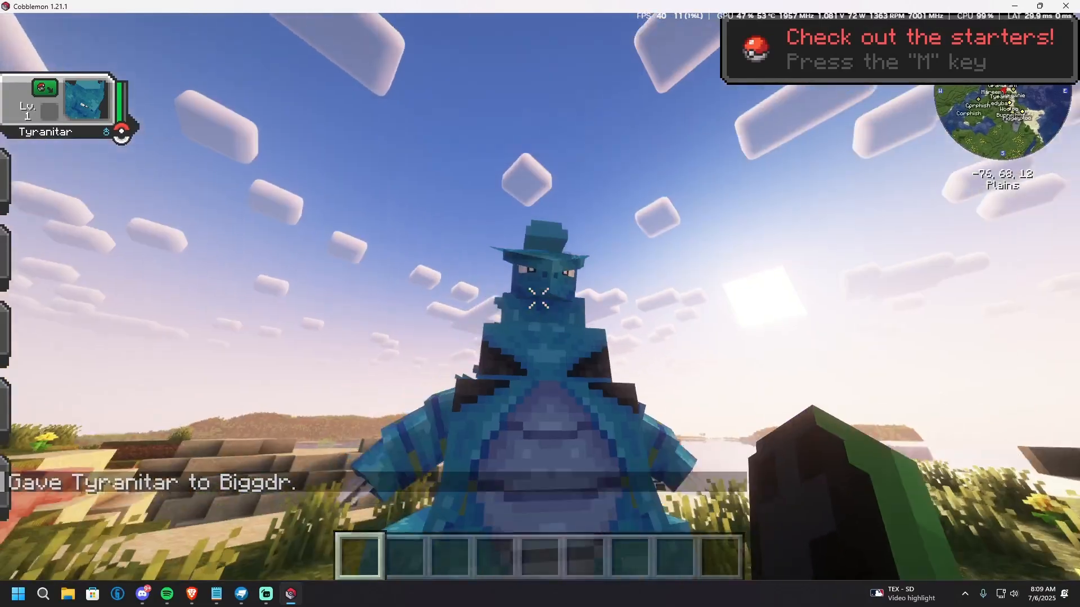
key(s)
key(d)
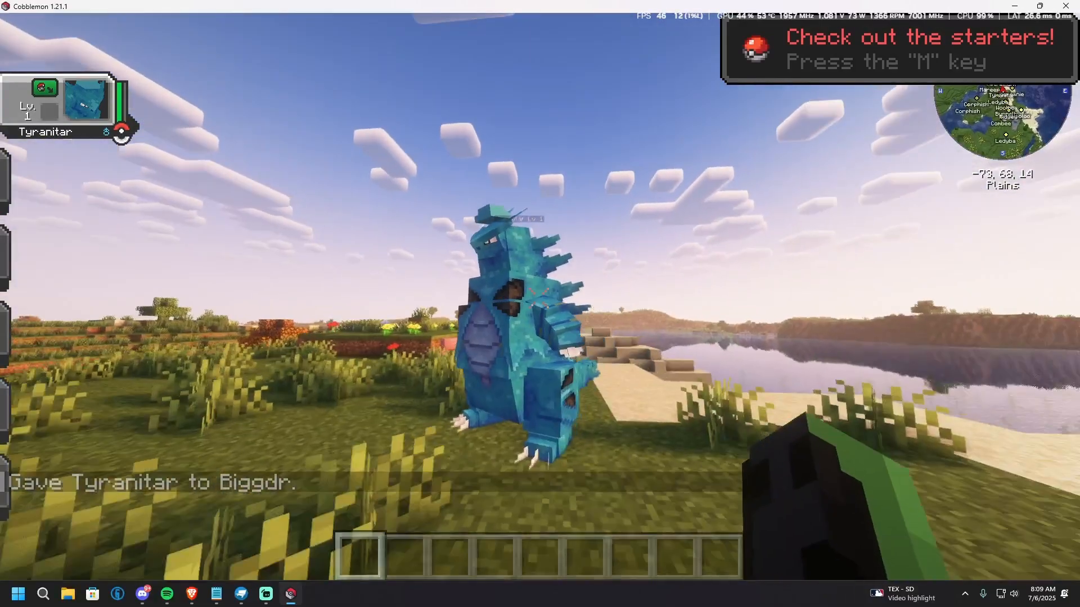
key(a)
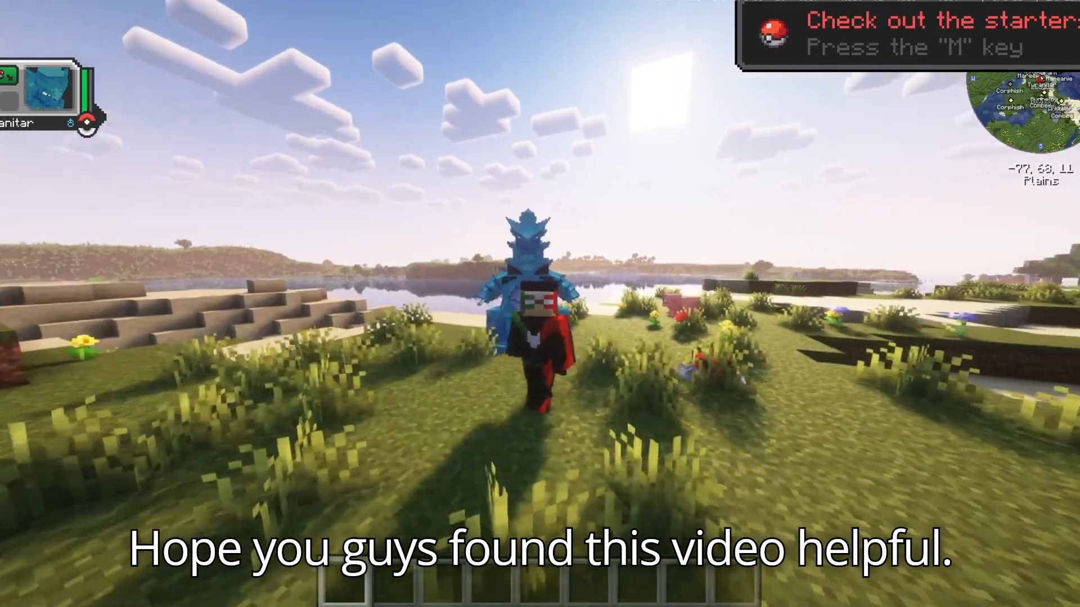
key(s)
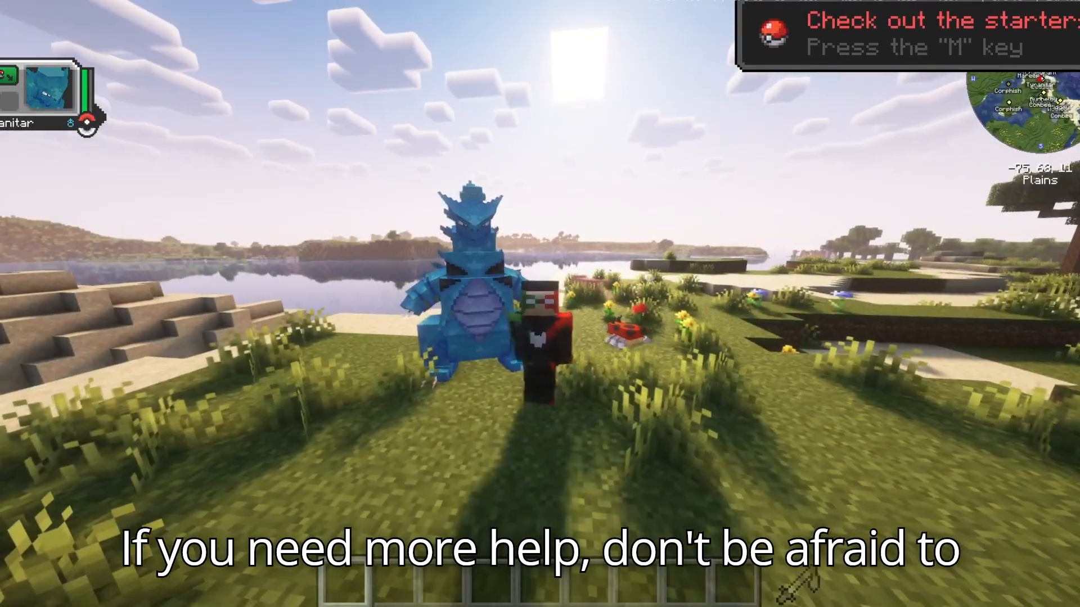